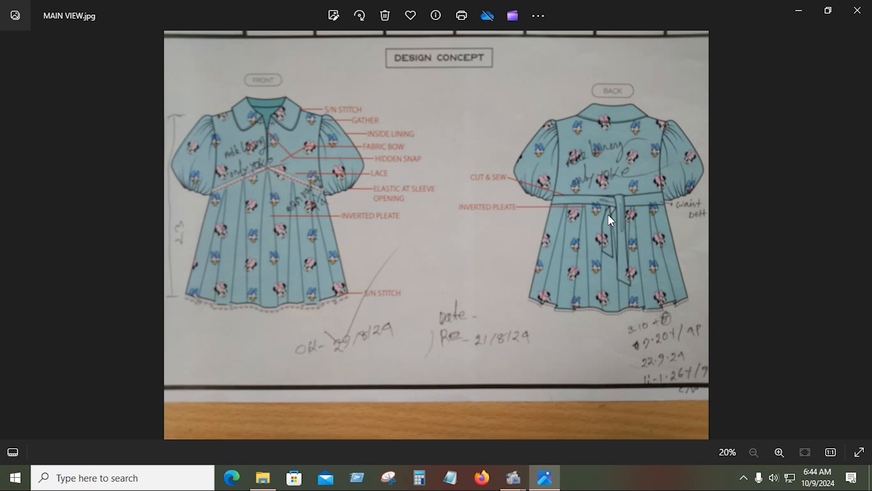
Examine the front and back dress sketch in MAIN VIEW.jpg and the sleeve and placket reference in SLV VIEW.jpg.
click(860, 236)
scroll(500, 174, up, 1)
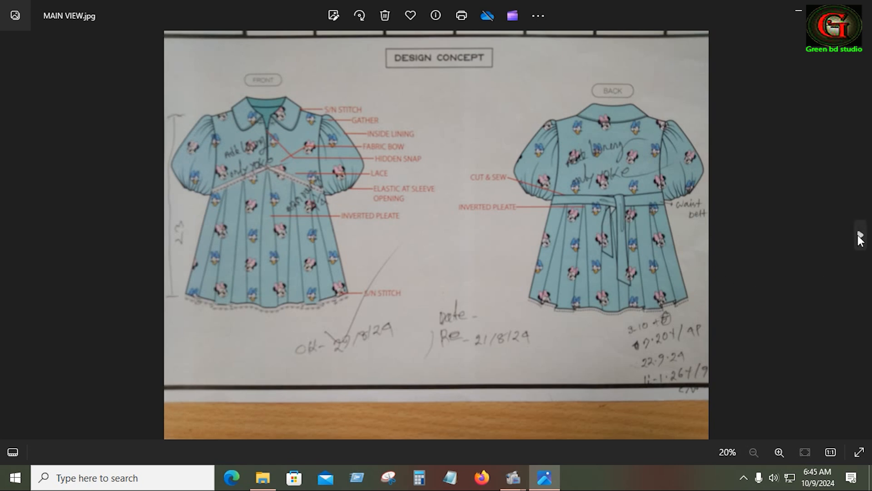
click(858, 234)
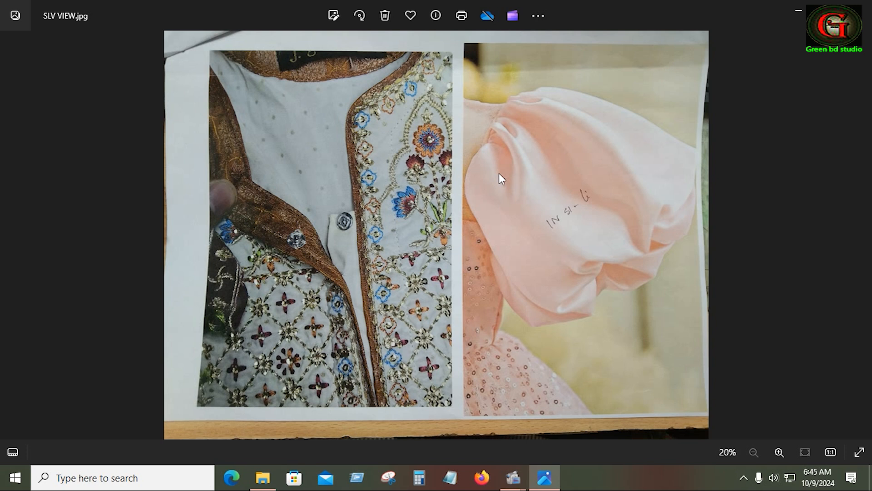
scroll(499, 173, up, 2)
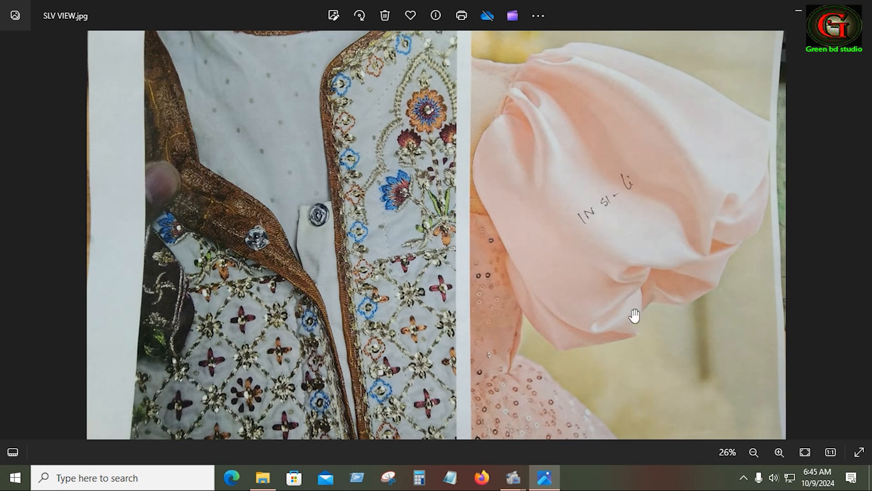
scroll(543, 313, down, 2)
click(12, 241)
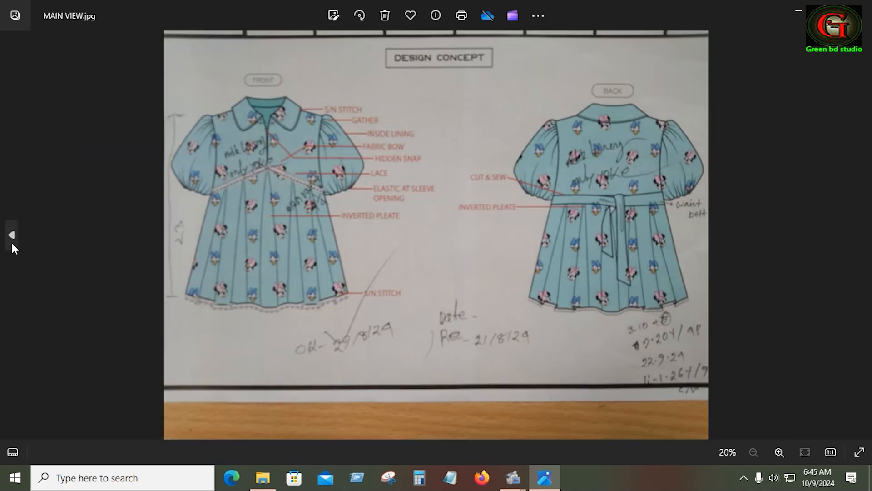
click(12, 241)
scroll(563, 290, up, 2)
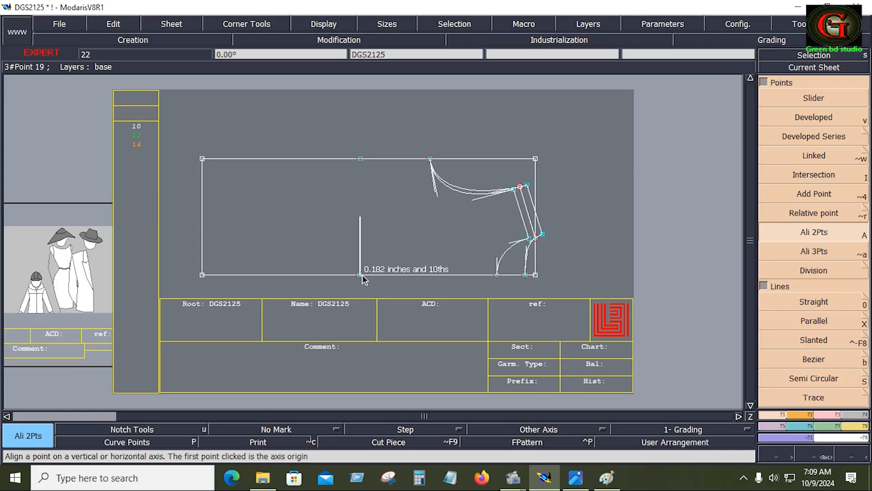
Align the waistline's lower point vertically with its upper point across the DGS2125 bodice draft.
click(360, 275)
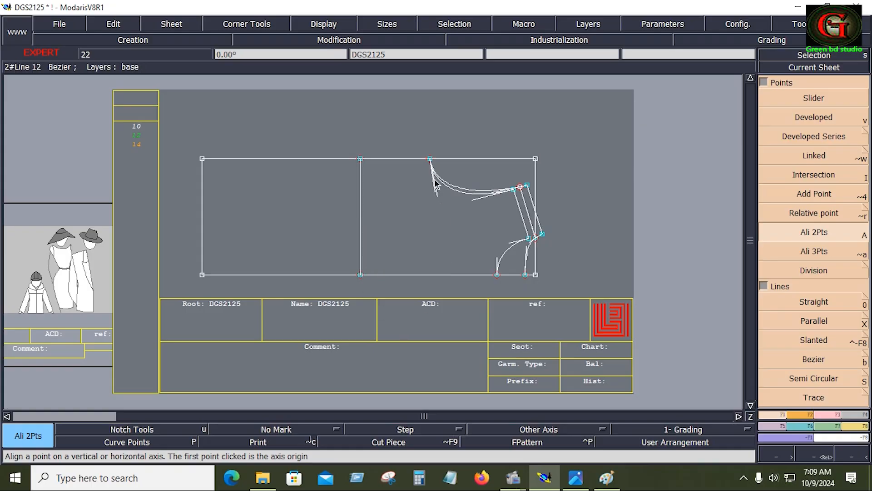
key(z)
drag(332, 133, 564, 298)
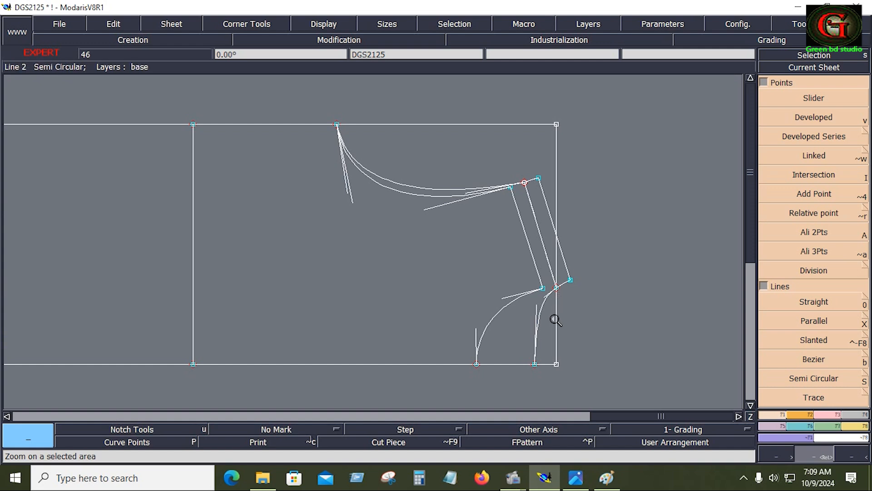
Compare the dress sketch's neckline and yoke with the DGT-2125 measurement chart in Paint, and return to the Modaris draft.
click(607, 478)
click(577, 484)
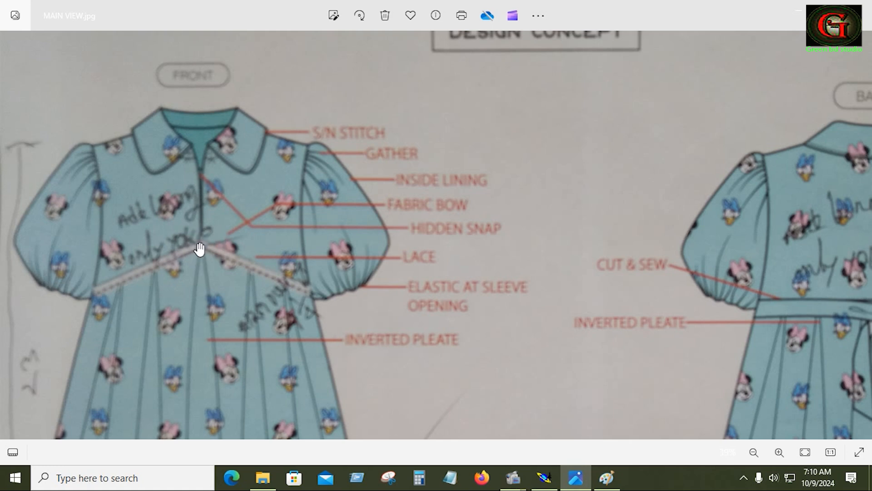
click(551, 475)
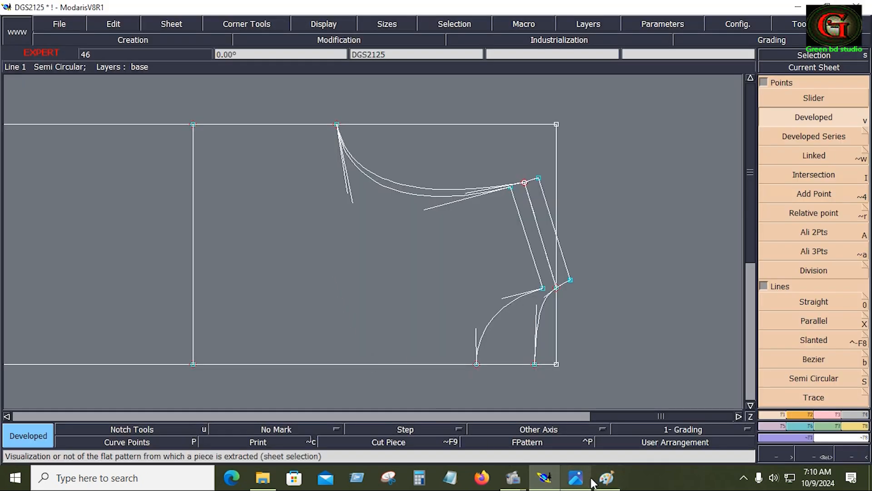
click(576, 478)
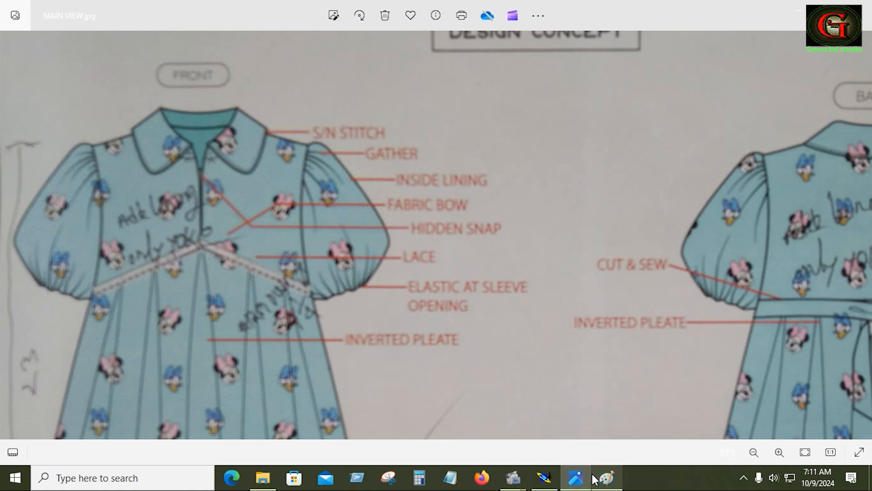
click(606, 477)
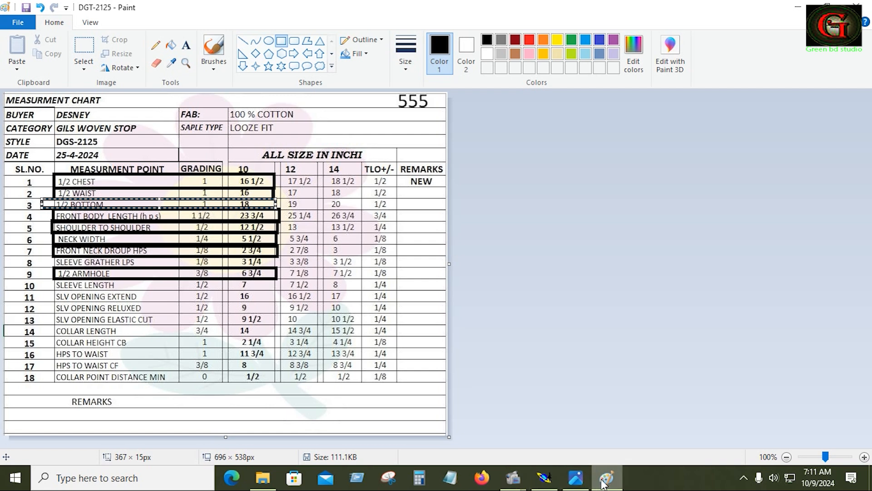
mouse_move(608, 483)
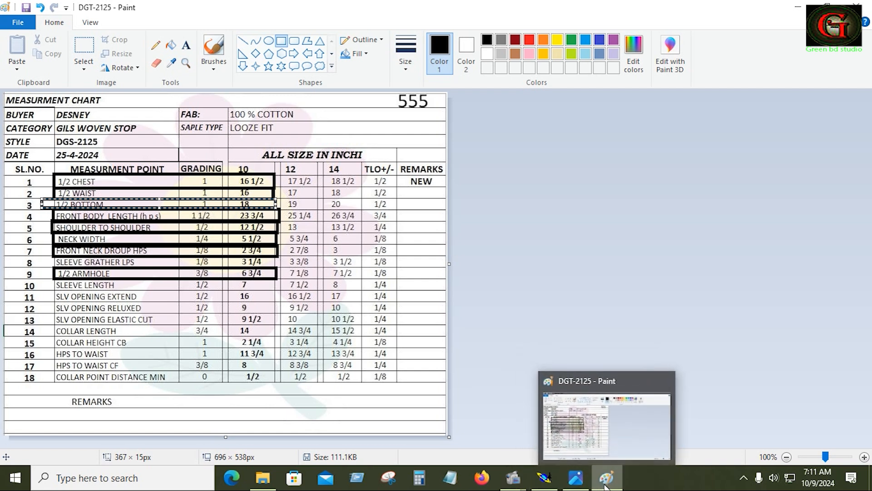
click(576, 477)
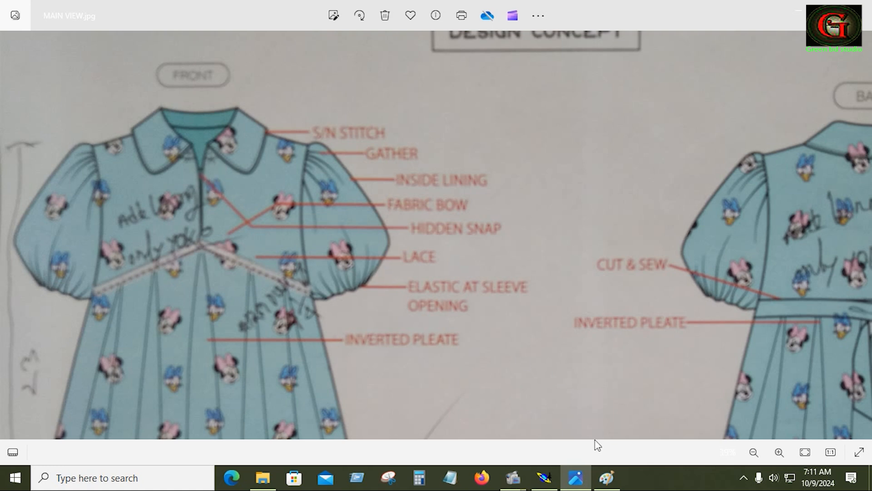
click(545, 477)
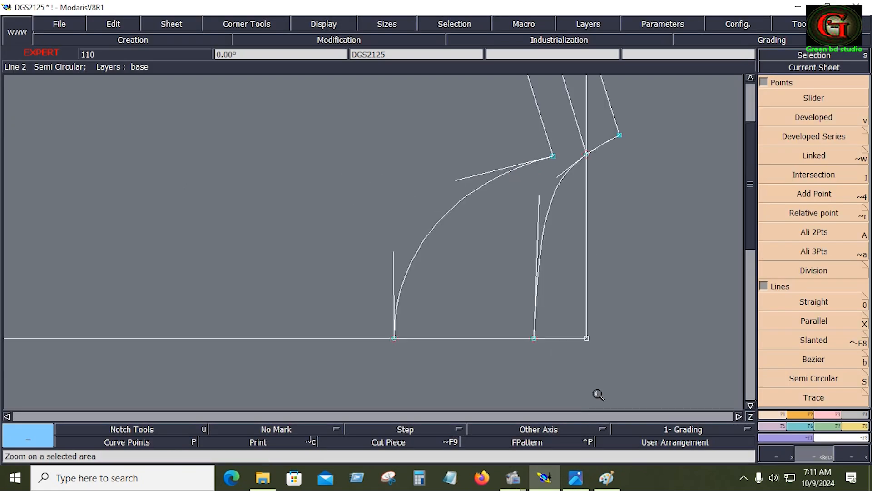
Add a dynamic length measure along the back neckline curve from shoulder to centre back, and delete the stray measure beside the shoulder point.
click(862, 437)
click(853, 190)
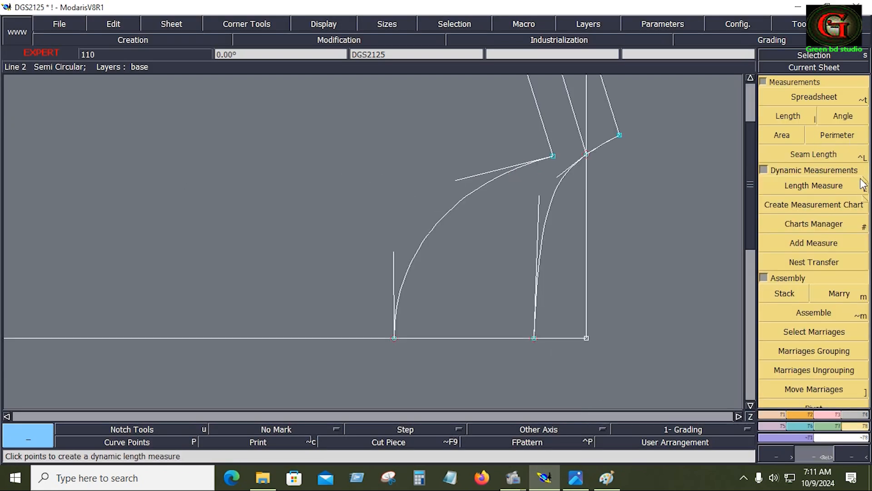
click(620, 136)
click(707, 185)
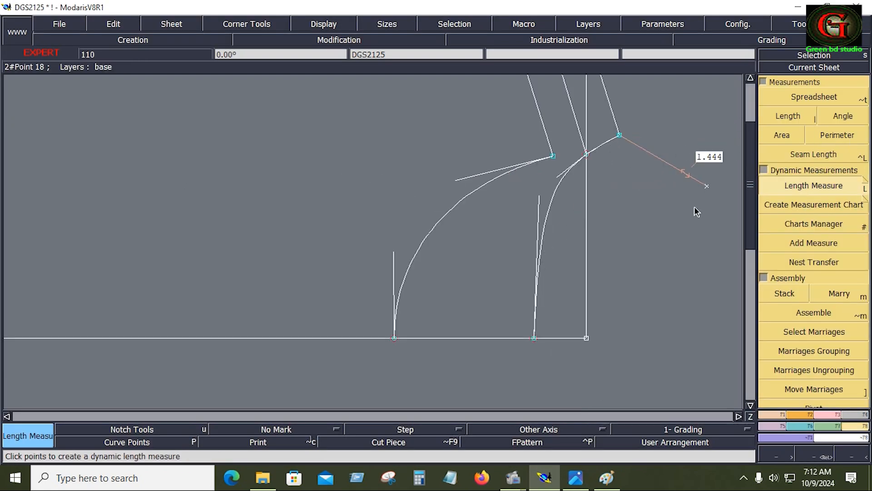
click(618, 136)
key(Delete)
click(666, 163)
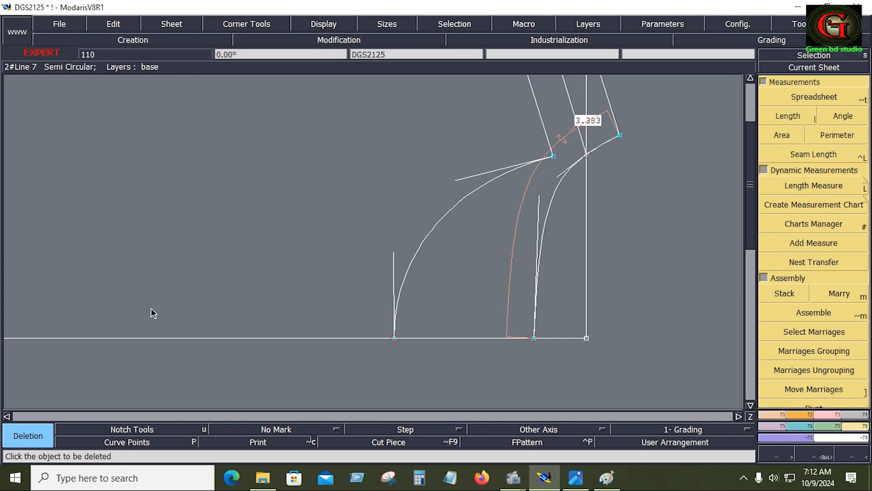
click(770, 414)
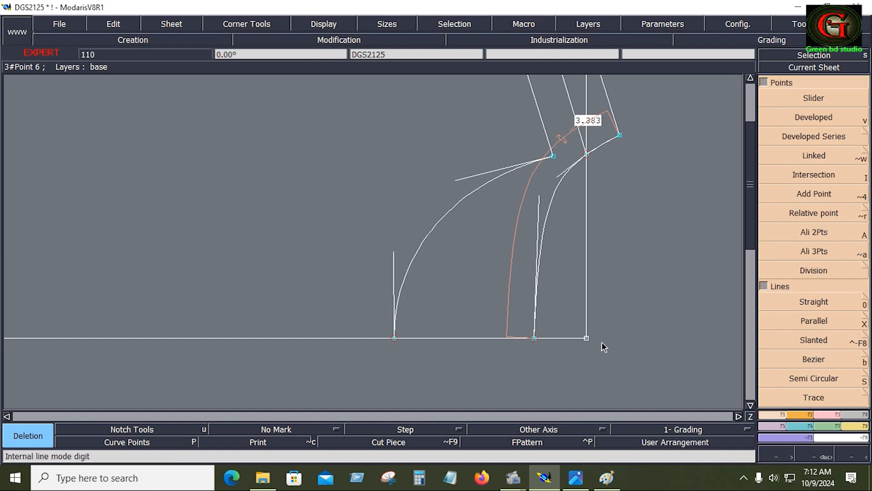
Open Calculator beside the draft and multiply the back neckline length 3.383 by 2.
click(421, 484)
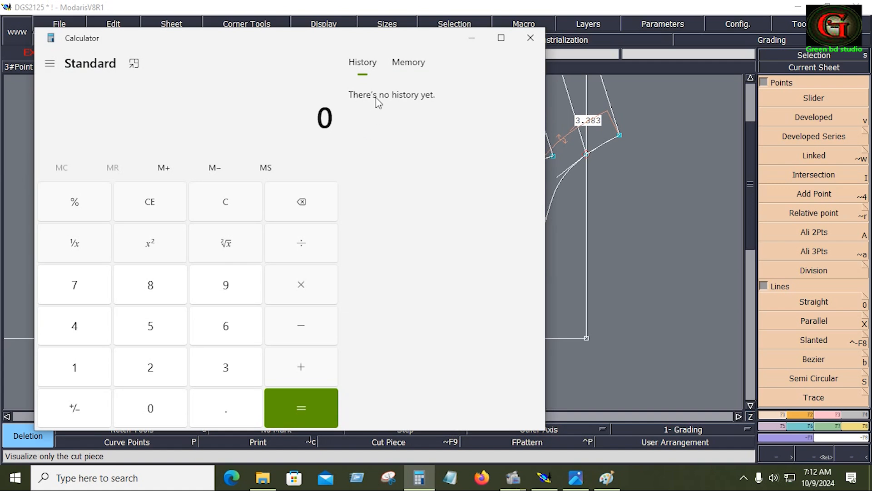
drag(368, 48, 344, 41)
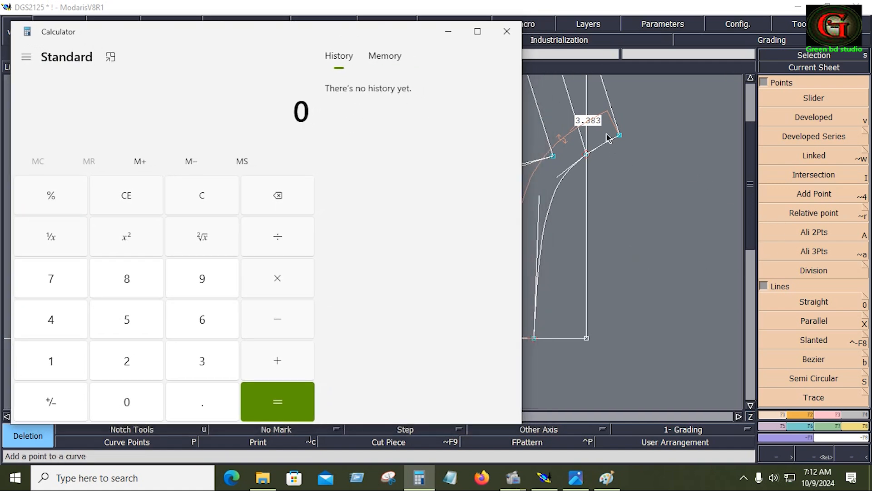
click(201, 363)
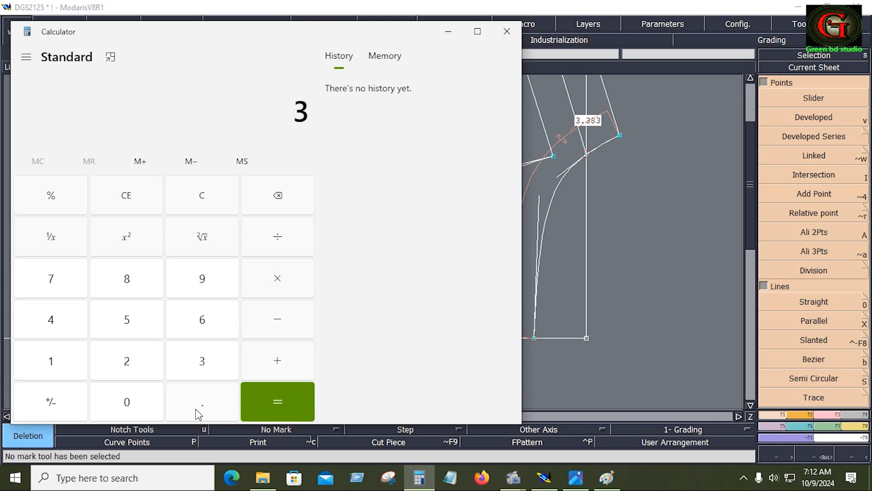
click(199, 411)
click(204, 366)
click(143, 288)
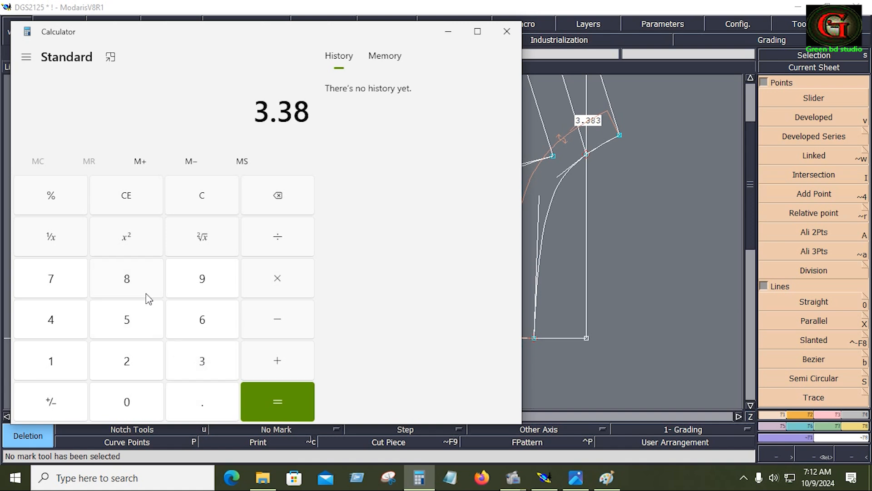
click(197, 351)
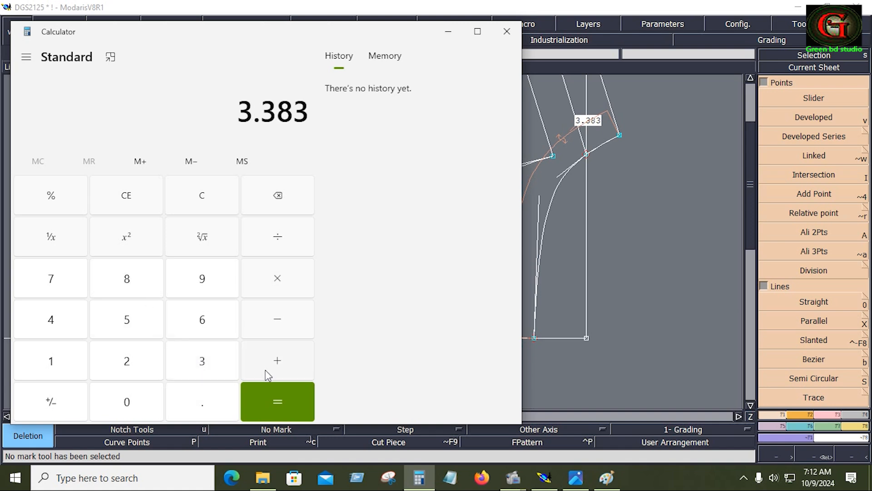
click(283, 287)
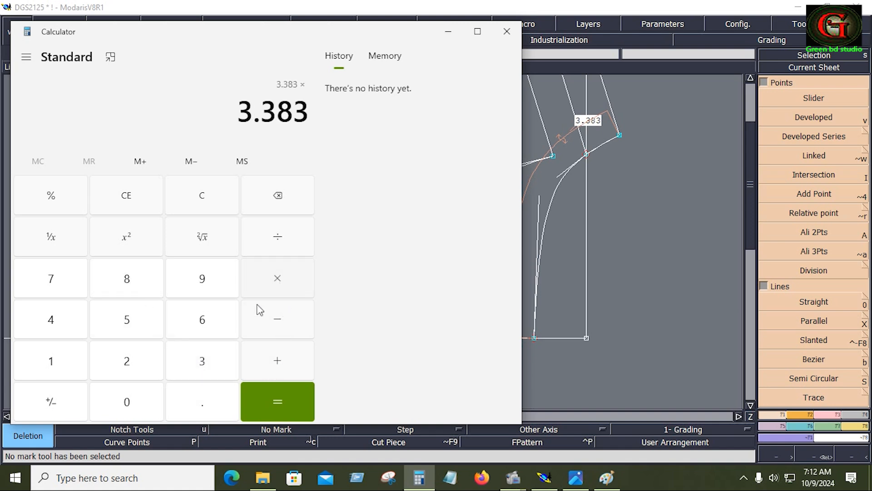
click(130, 368)
click(272, 403)
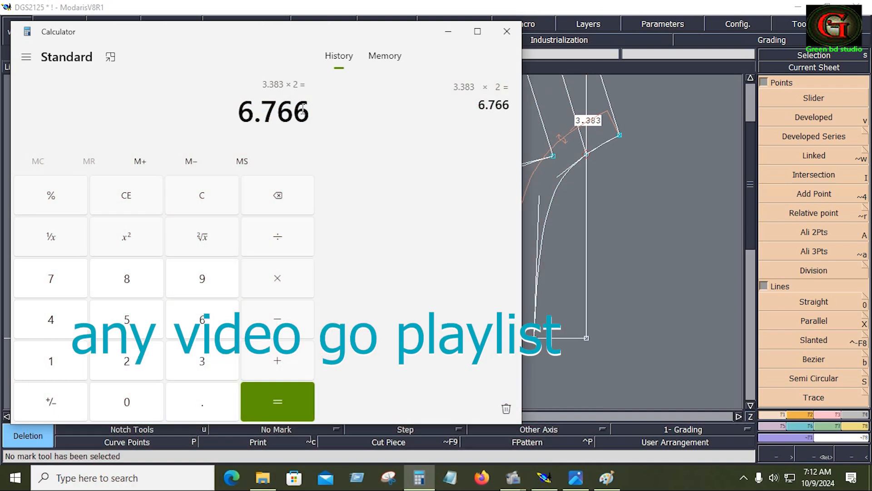
Subtract 21 from the doubled back neckline length and divide the result by 2.
click(278, 319)
click(134, 365)
click(68, 367)
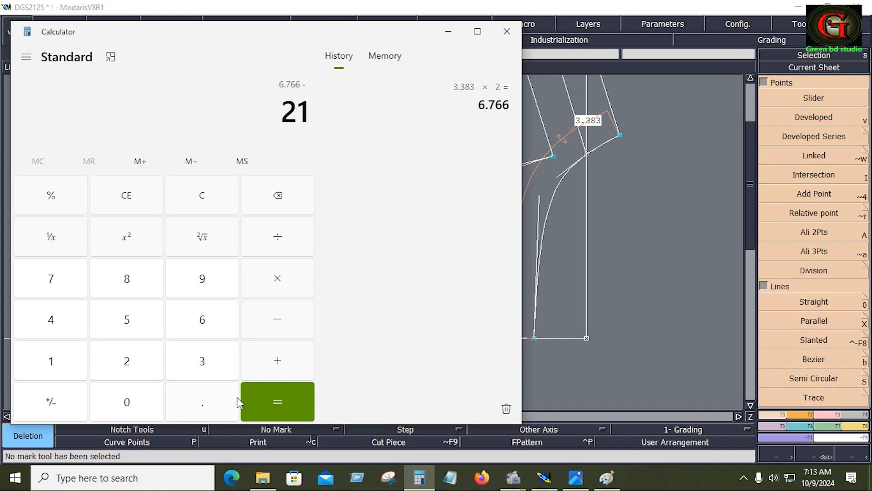
click(269, 402)
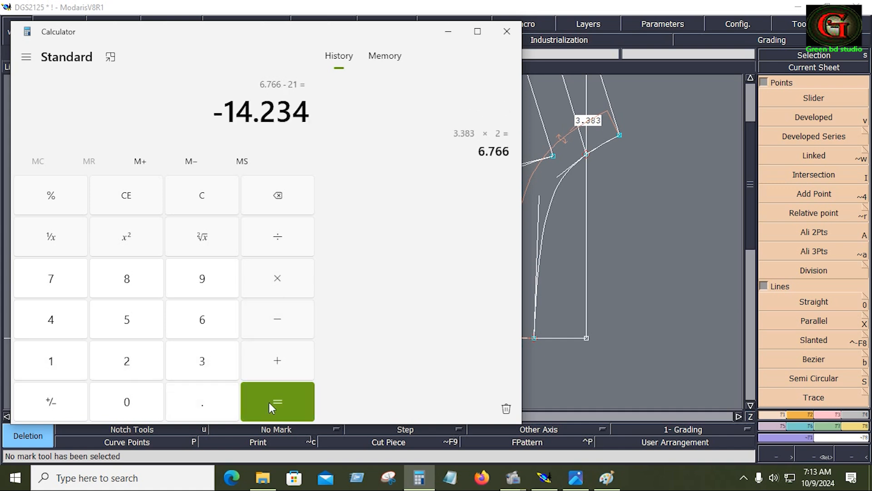
click(282, 245)
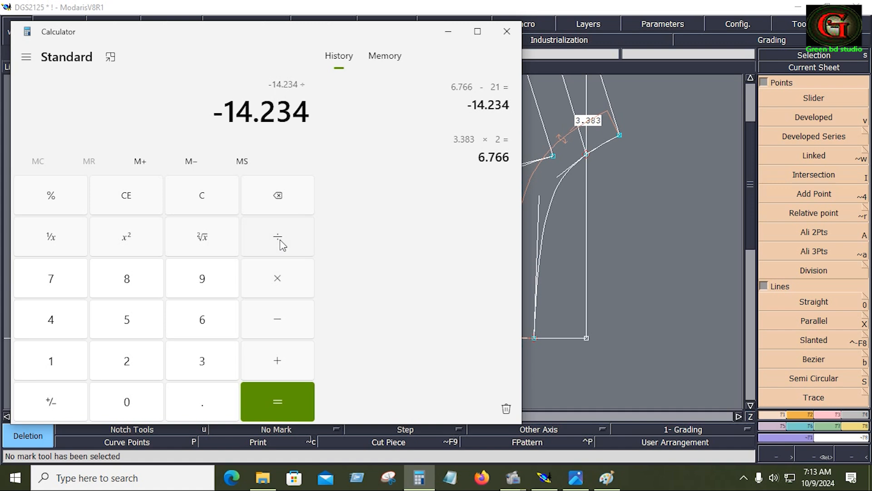
click(151, 361)
click(273, 402)
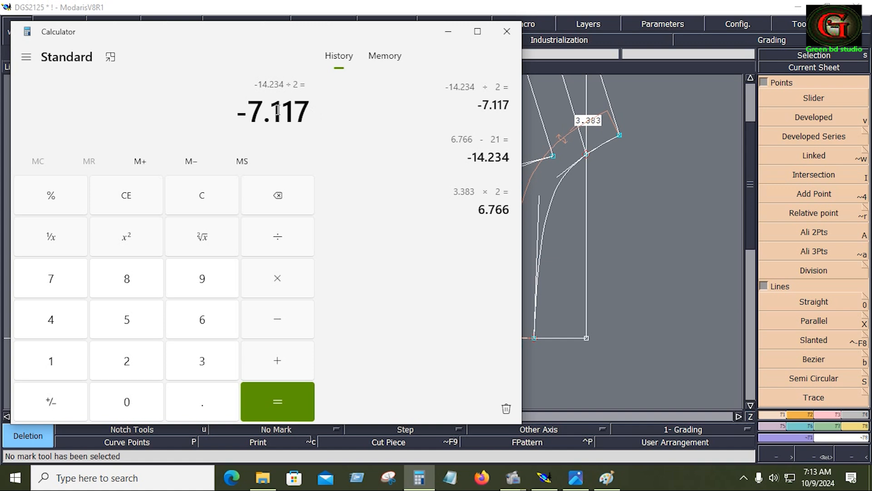
drag(236, 115, 316, 112)
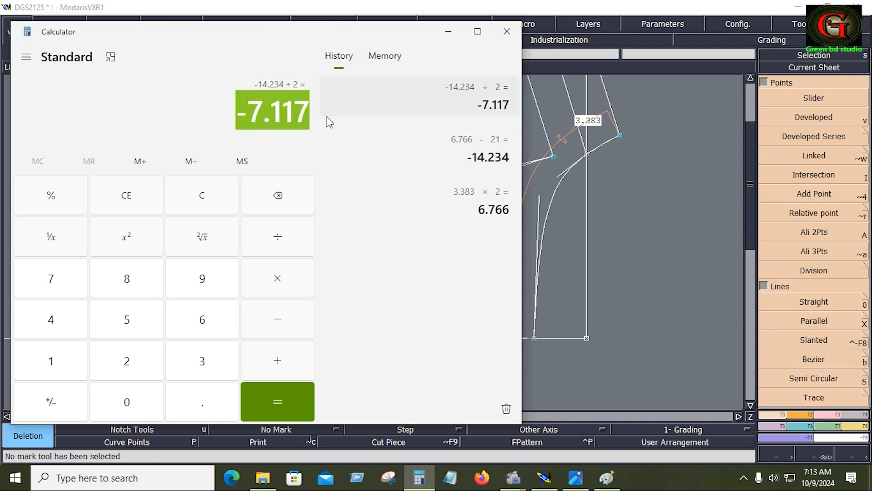
Check the front neckline in the design sketch and draw a Bezier line 7.25 inches long from the front neck-shoulder point to the centre front line.
click(576, 477)
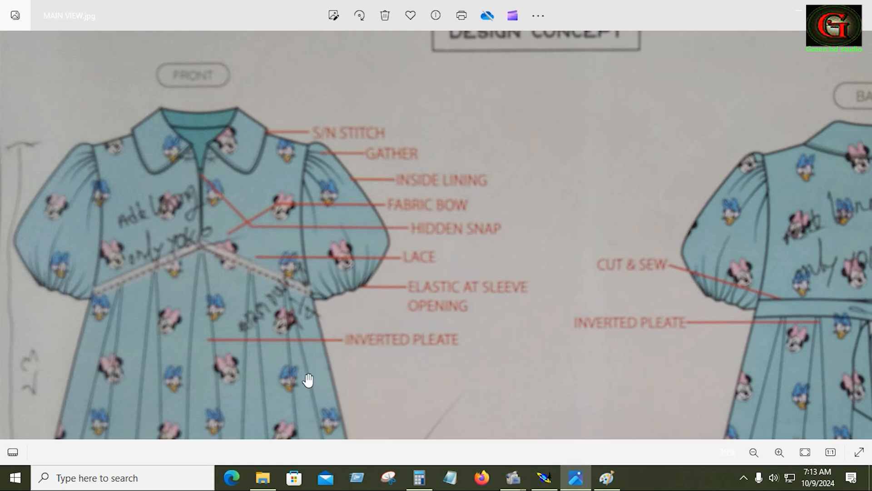
click(545, 478)
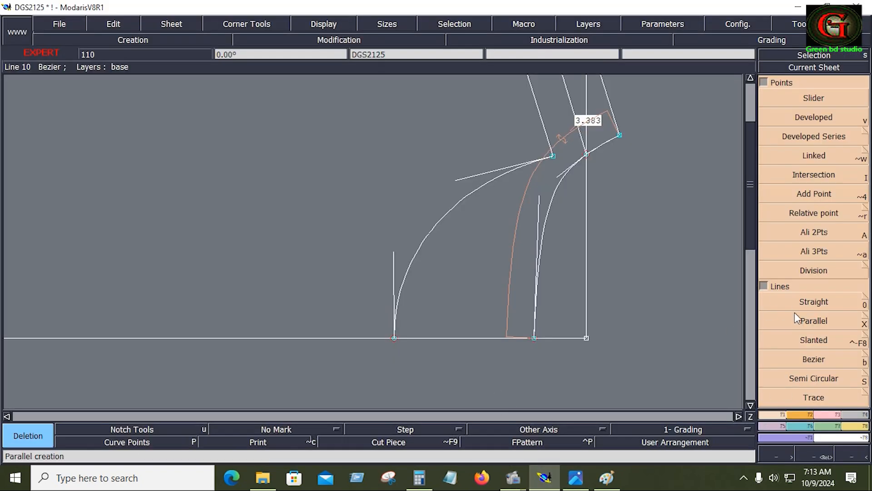
click(817, 359)
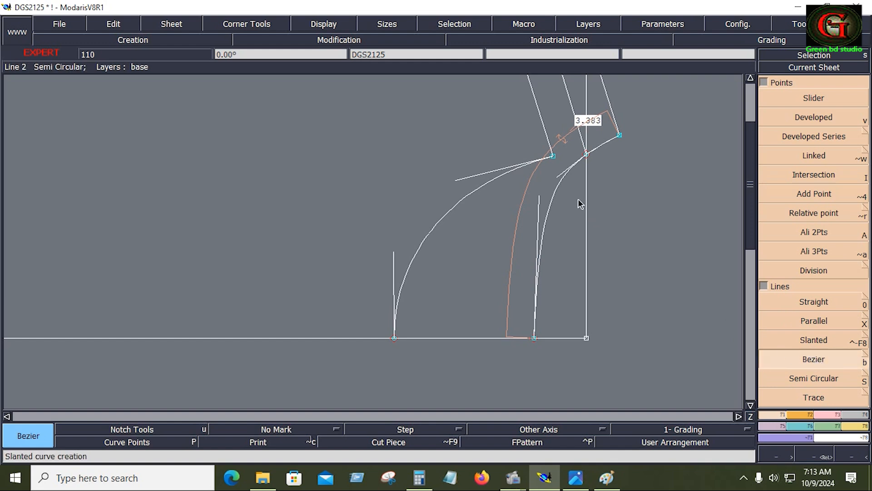
click(554, 157)
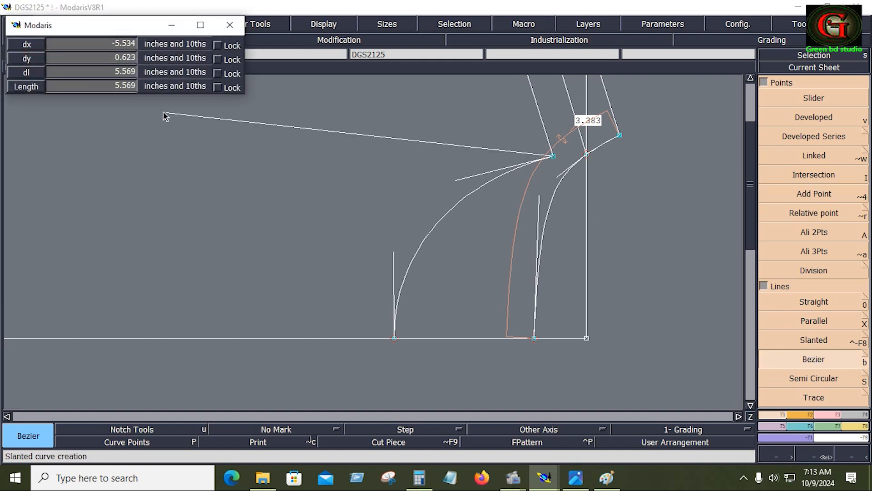
click(81, 72)
text(12.500)
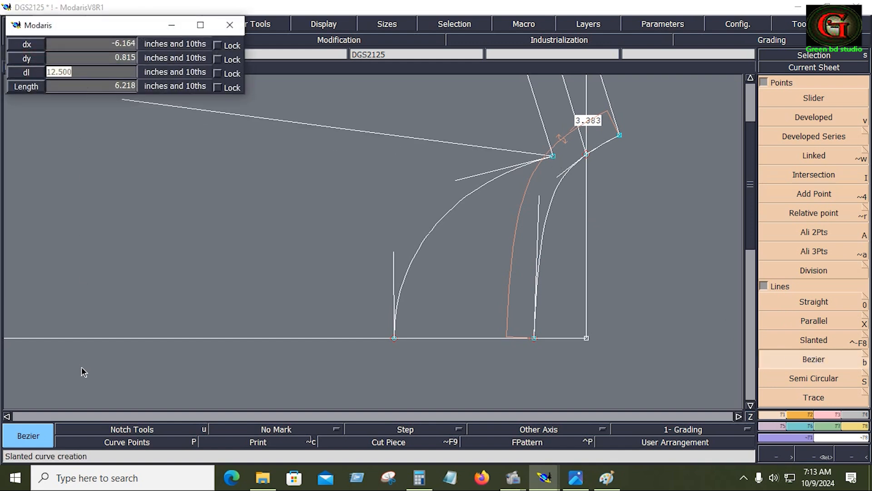
text(7.250)
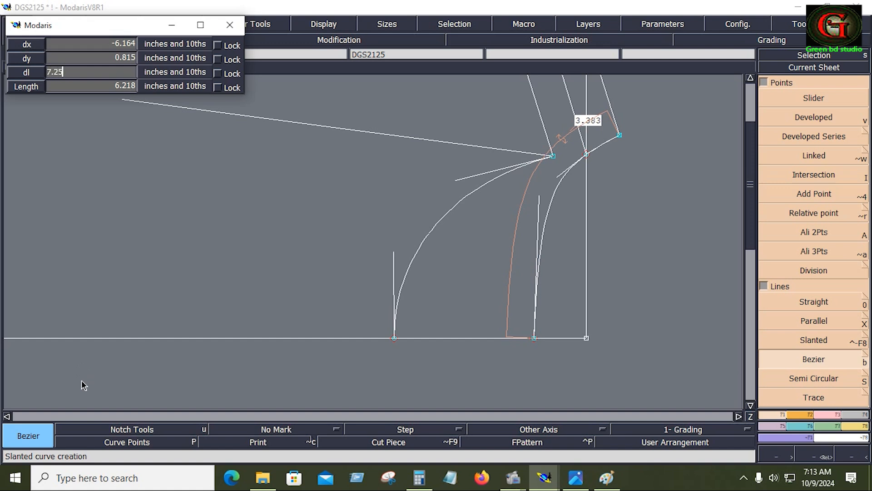
click(83, 339)
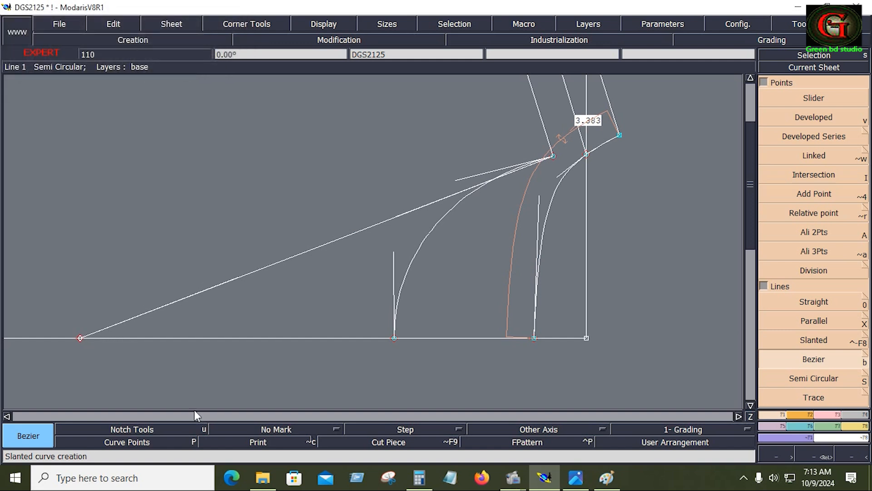
Add a developed point on the centre front line at -0.75 inches from the lower end of the new neckline line.
key(Home)
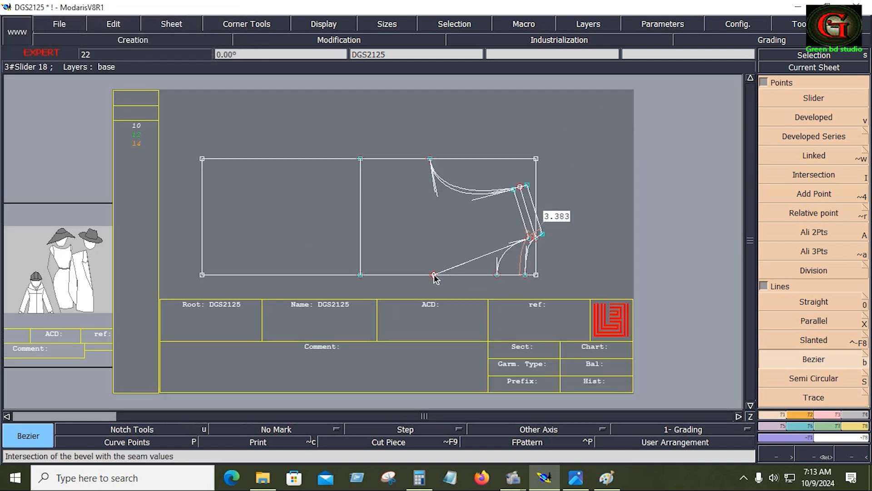
click(812, 119)
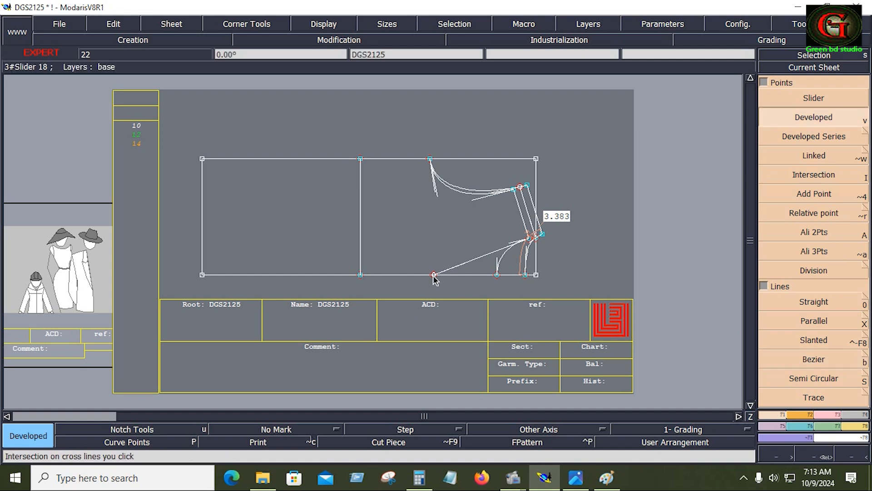
click(411, 276)
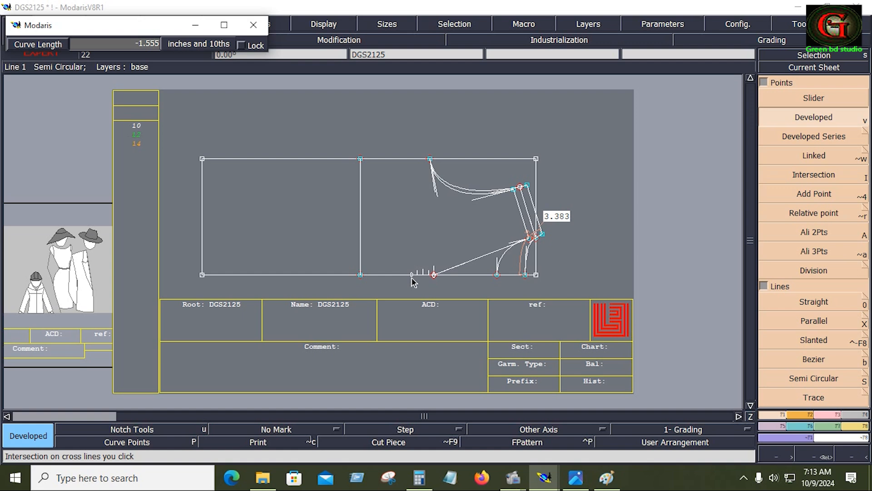
text(-0.750)
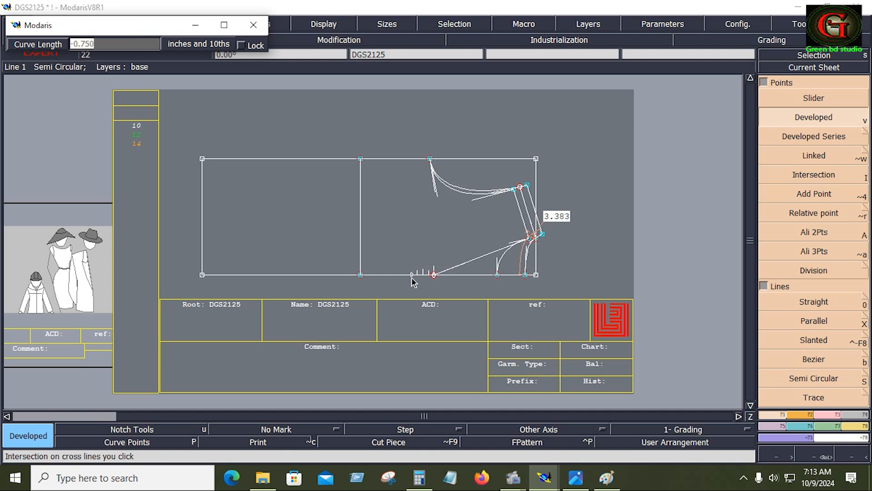
text(-.75)
key(Return)
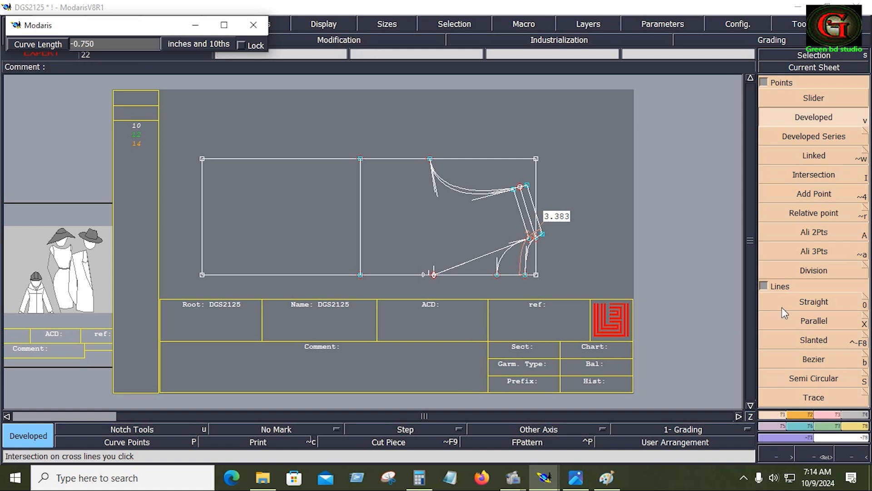
key(Return)
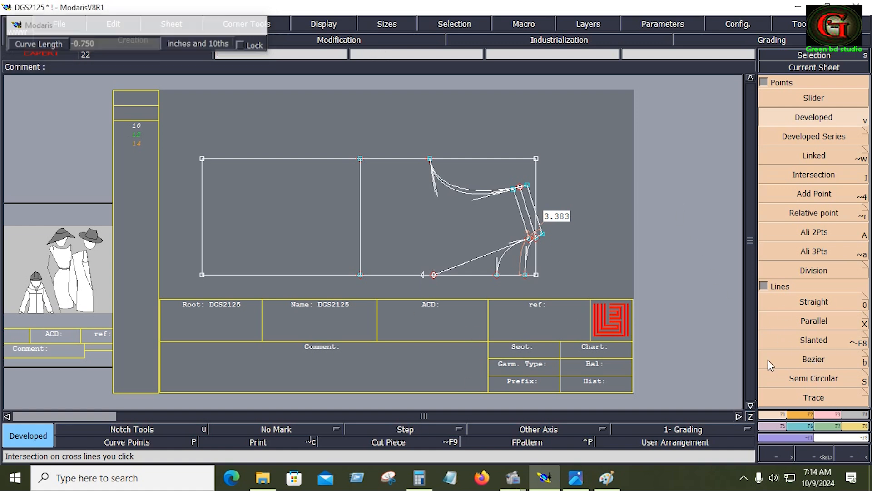
click(423, 274)
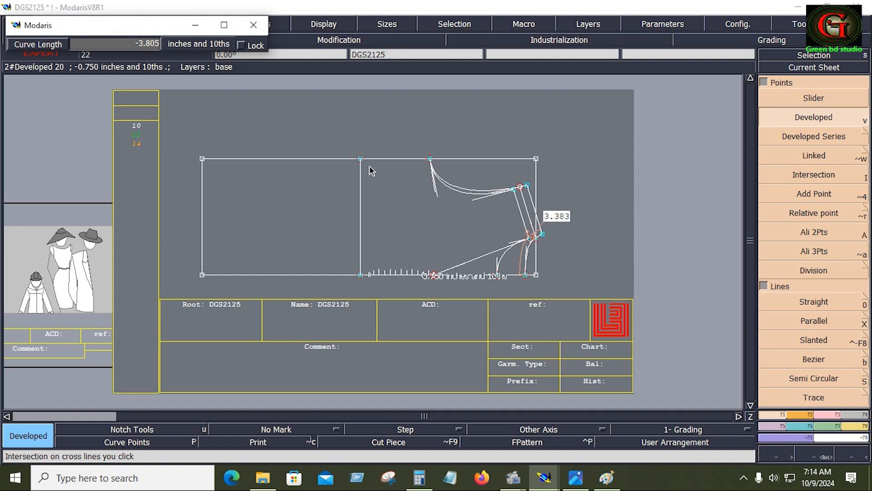
click(390, 223)
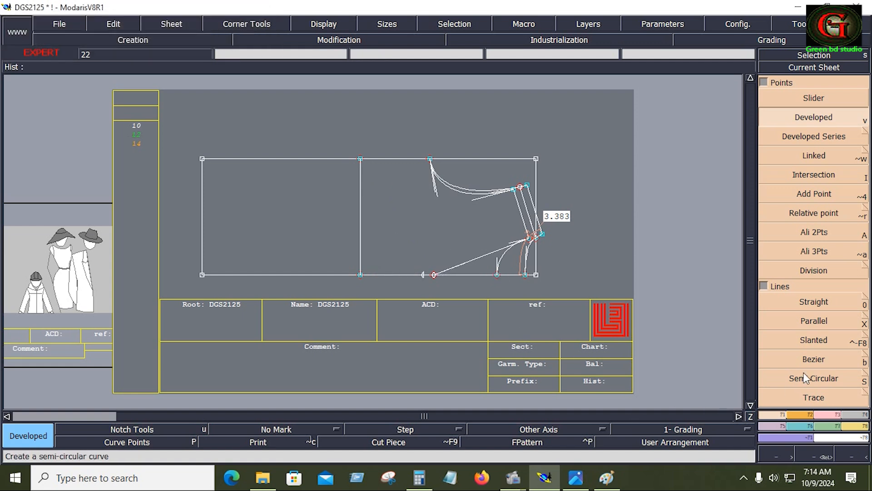
Draw a Bezier line from the developed point to the side-seam end of the waist line and compare it with the sketch's yoke seam.
click(818, 358)
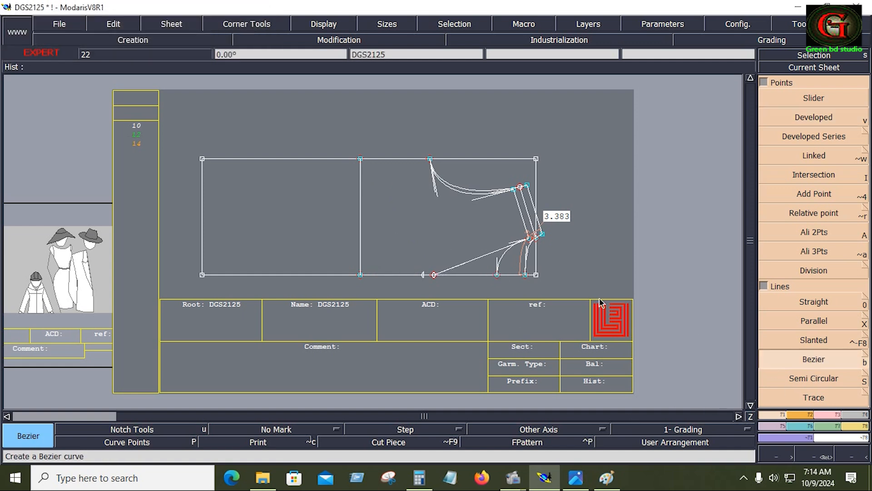
click(429, 277)
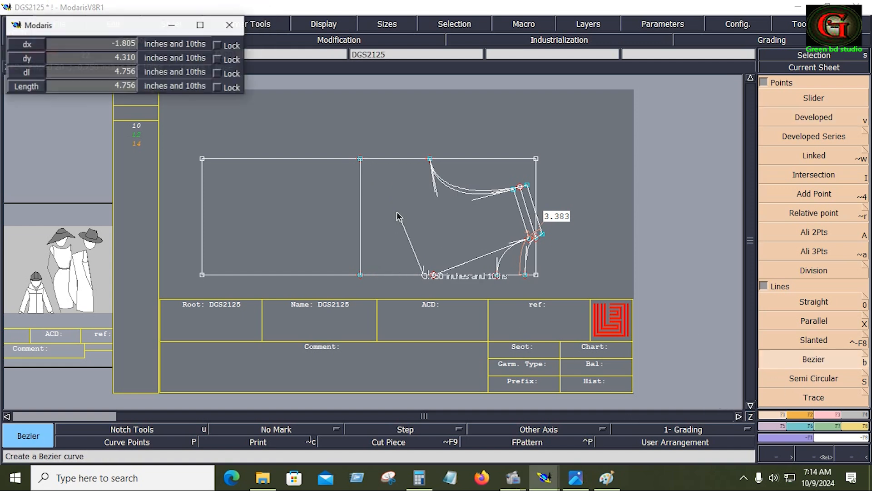
click(361, 159)
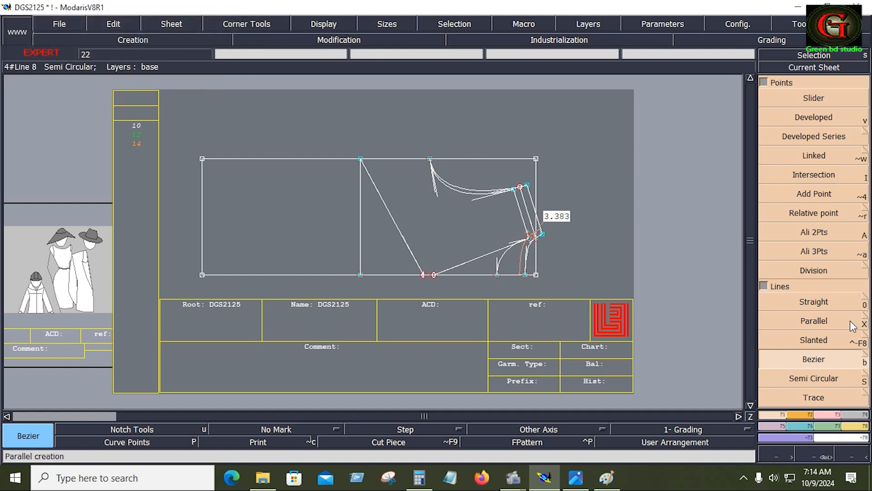
click(584, 483)
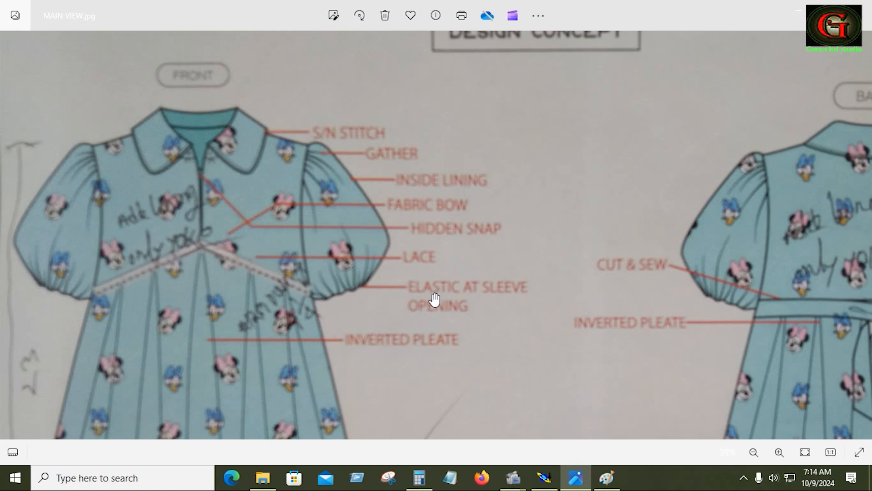
click(553, 486)
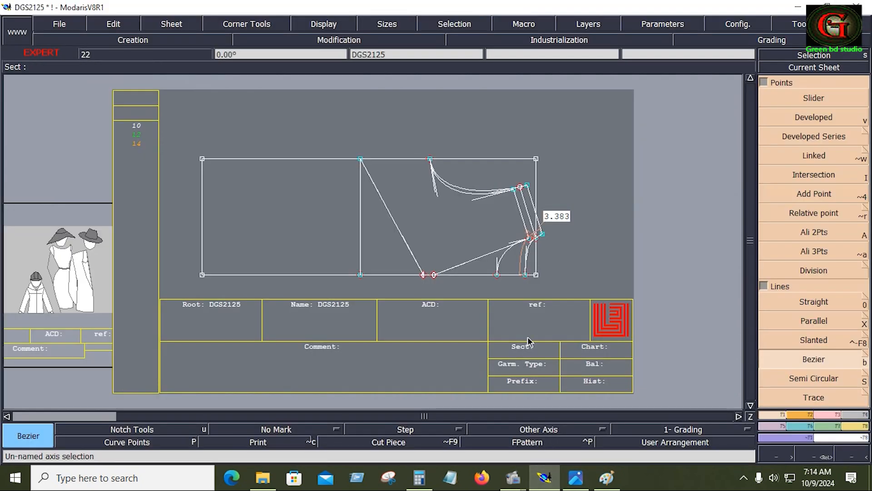
Insert the developed point and the neckline line's slider end point into the centre front line.
click(835, 415)
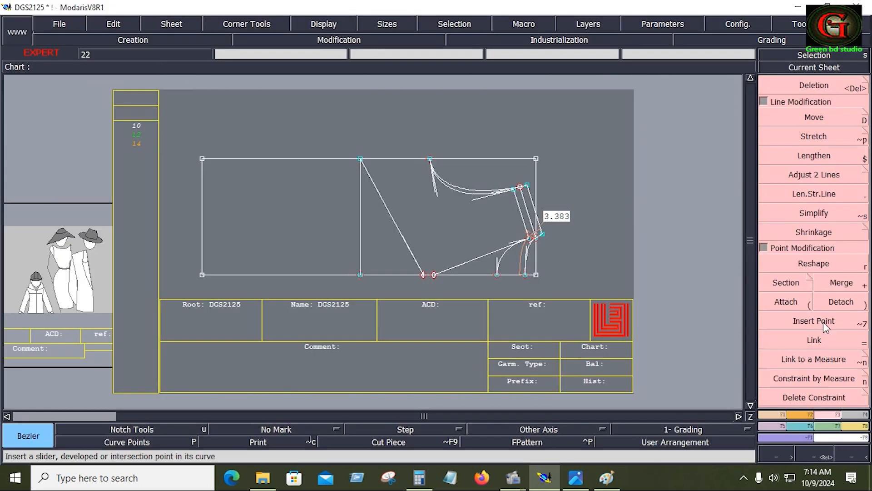
click(817, 323)
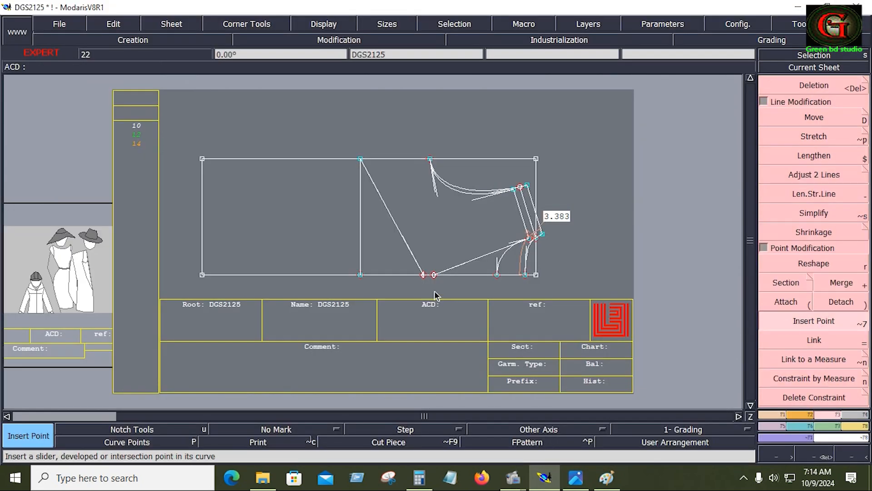
click(424, 277)
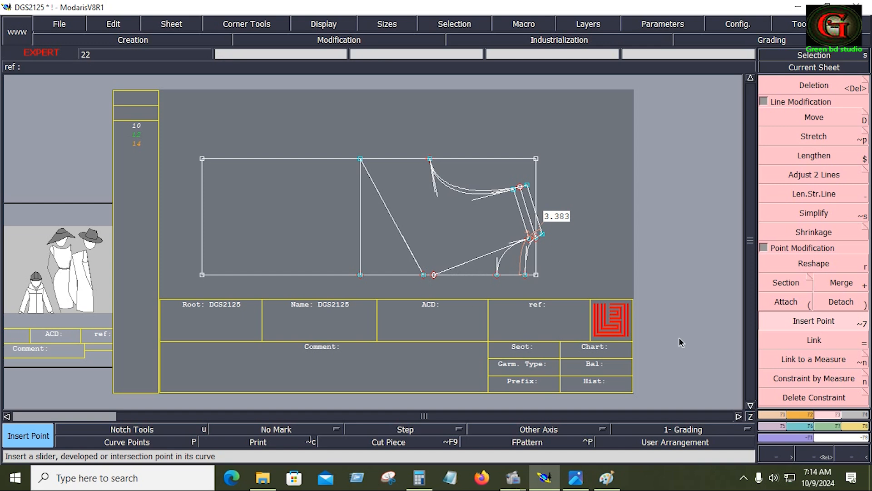
key(Return)
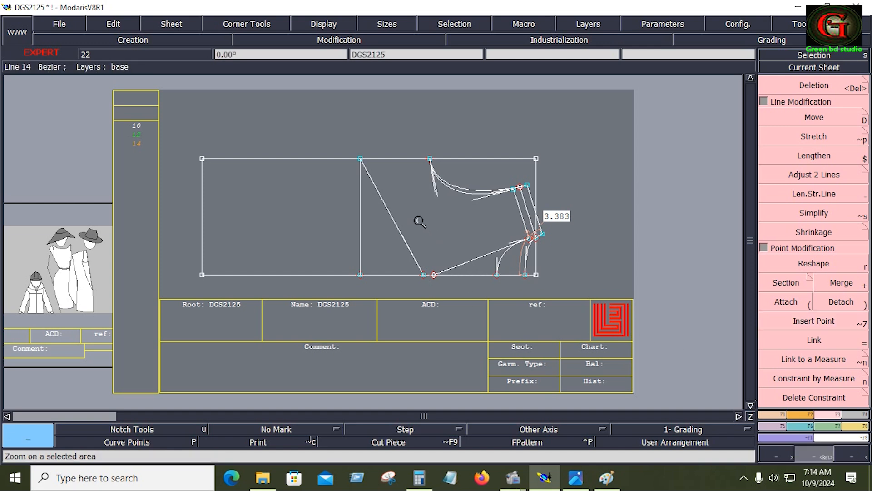
drag(404, 211, 565, 292)
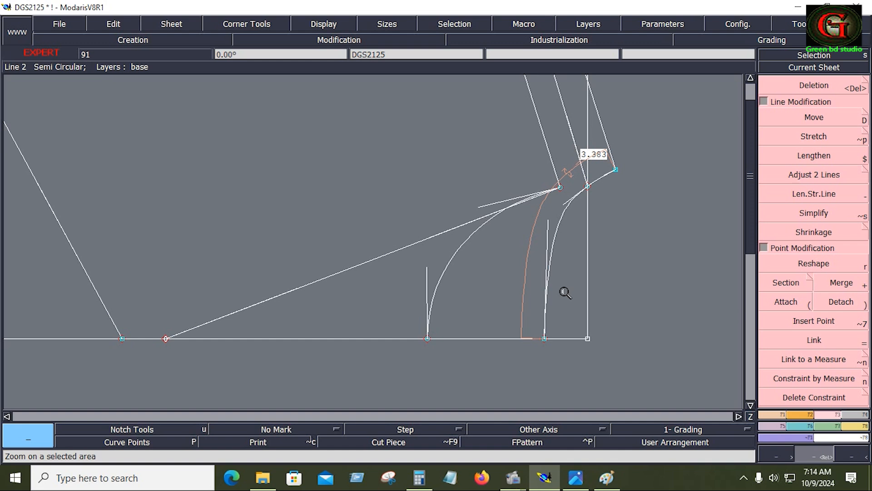
click(822, 323)
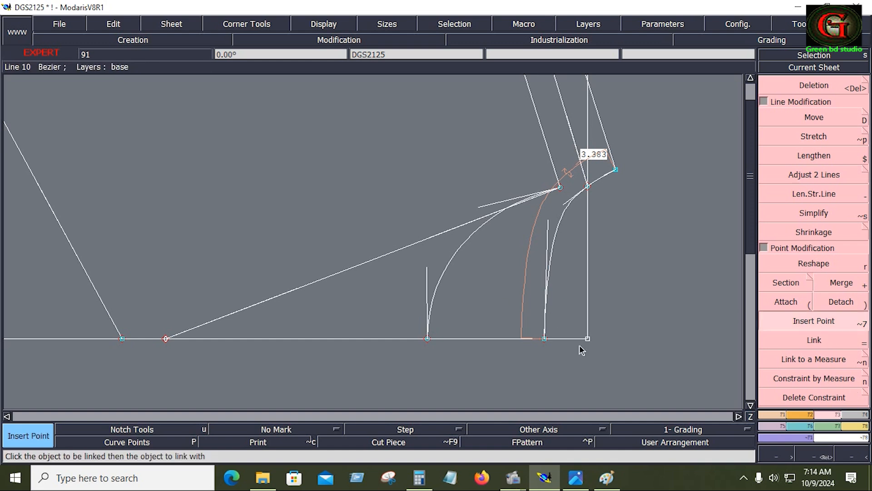
click(166, 340)
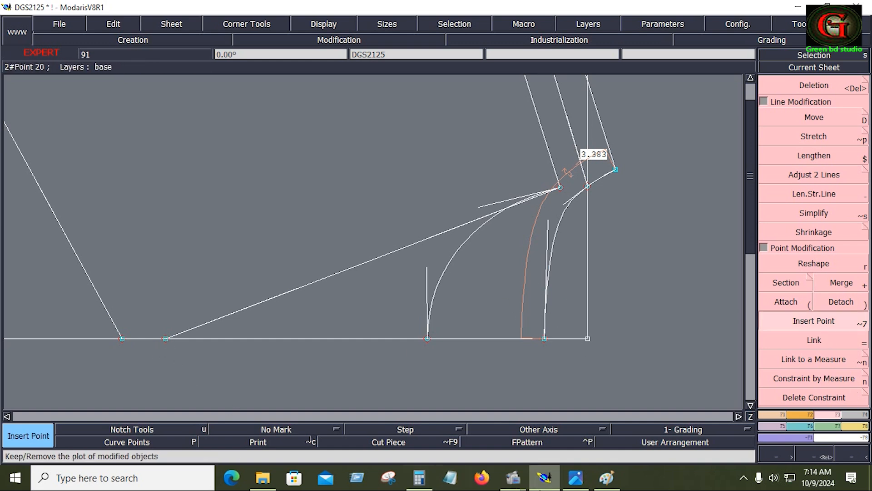
Examine the neck opening and puff sleeve photos in SLV VIEW.jpg and the front view in MAIN VIEW.jpg, and return to the Modaris draft.
click(575, 478)
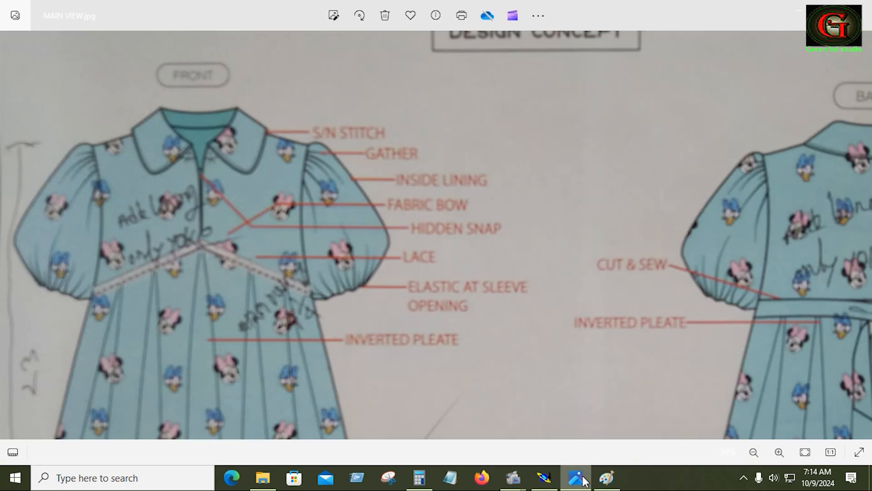
click(862, 235)
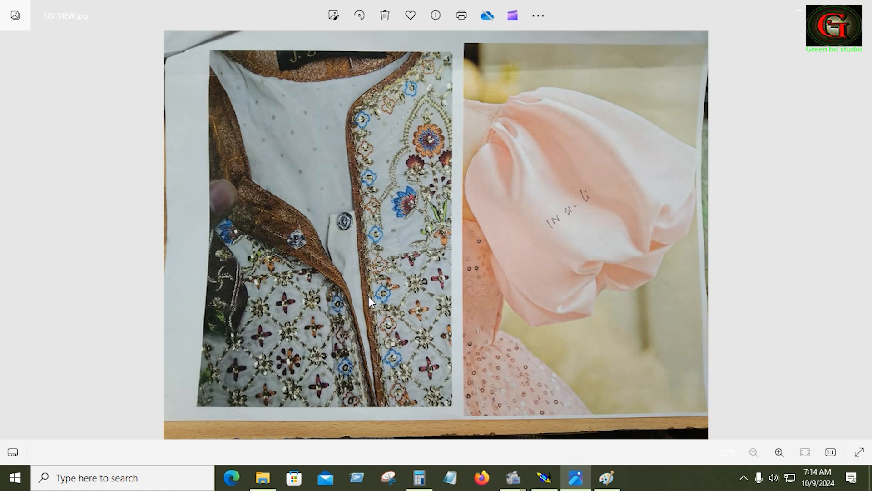
scroll(369, 296, up, 4)
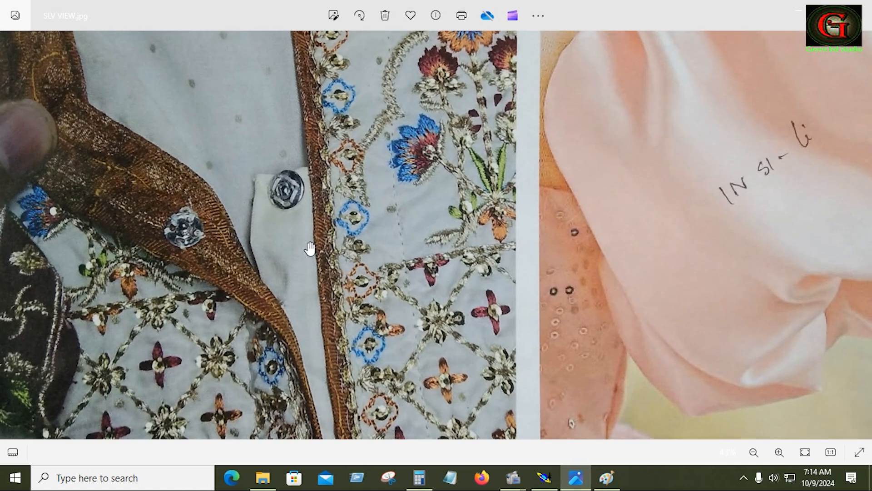
scroll(311, 252, down, 3)
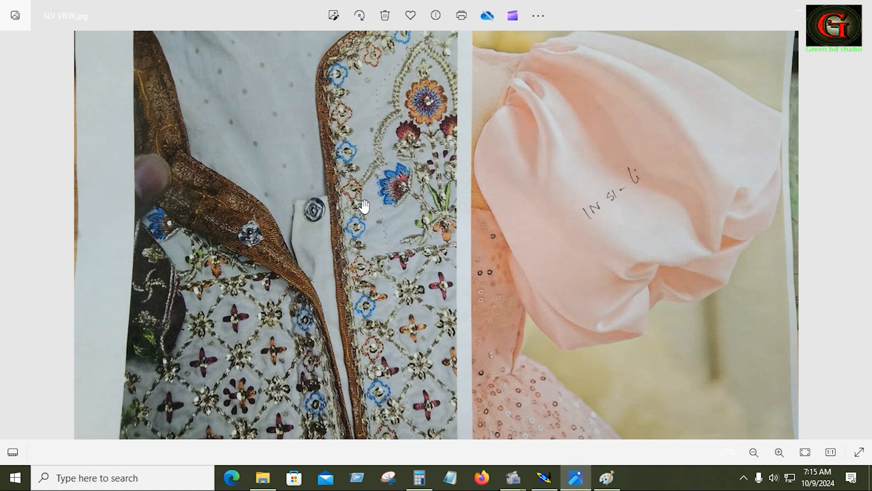
scroll(363, 207, down, 3)
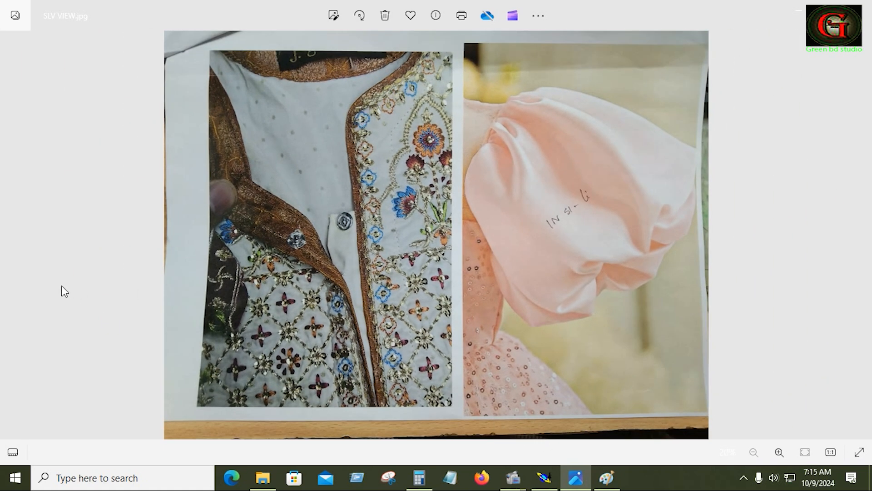
click(11, 240)
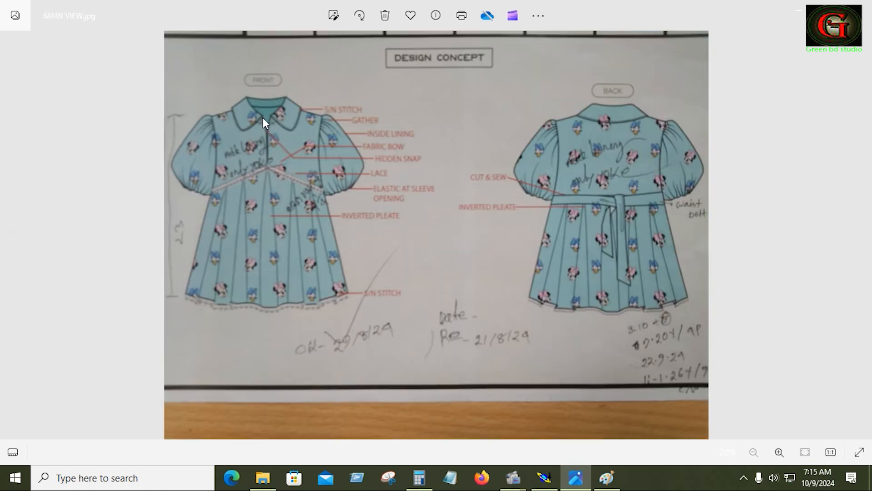
click(545, 481)
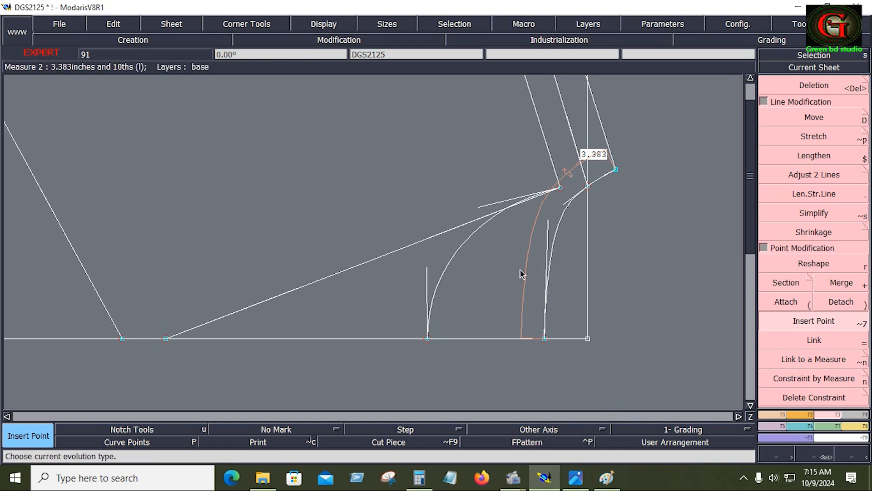
key(F1)
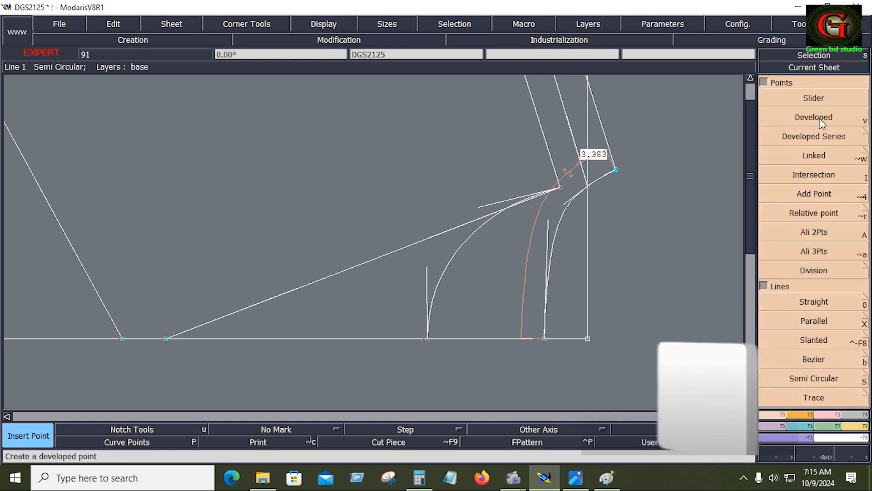
Examine the measurement chart in Paint and the front neck opening in MAIN VIEW.jpg, and return to the Modaris draft.
click(854, 122)
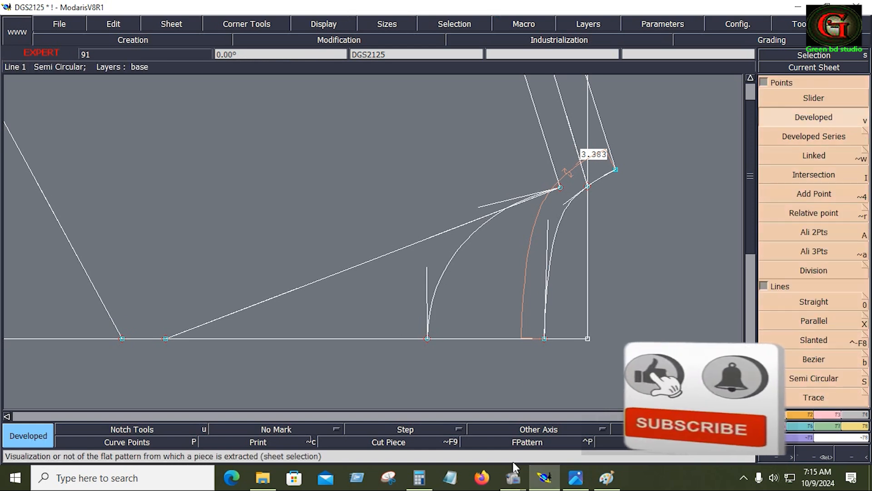
key(alt+Tab)
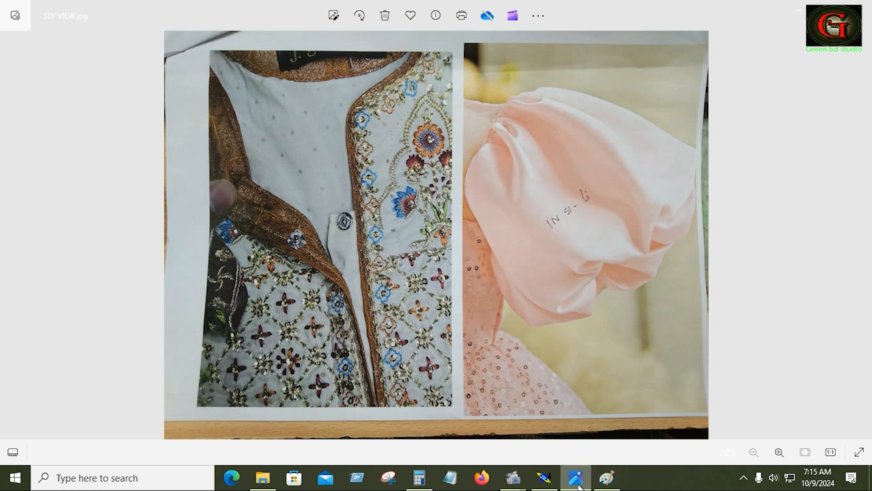
click(606, 484)
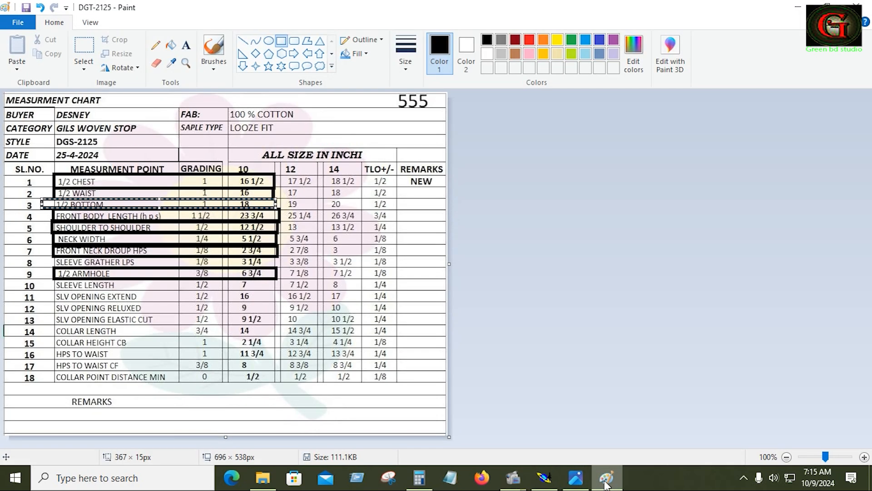
click(581, 481)
click(12, 234)
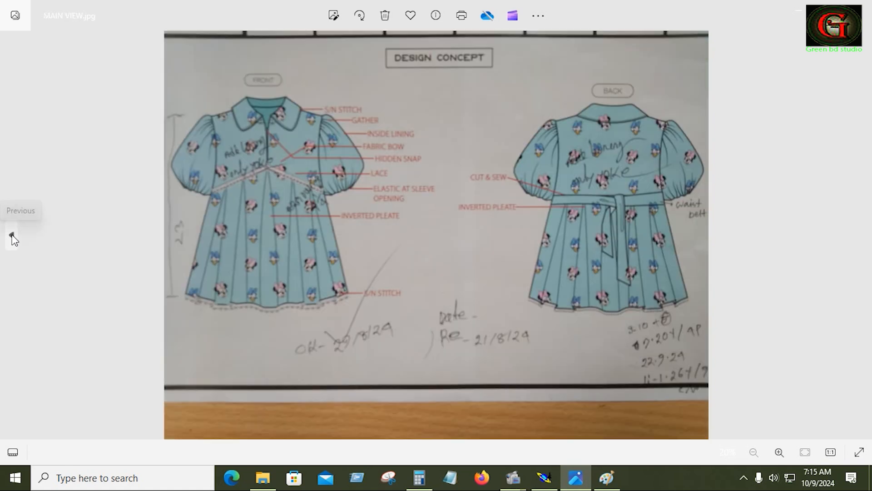
scroll(193, 179, up, 6)
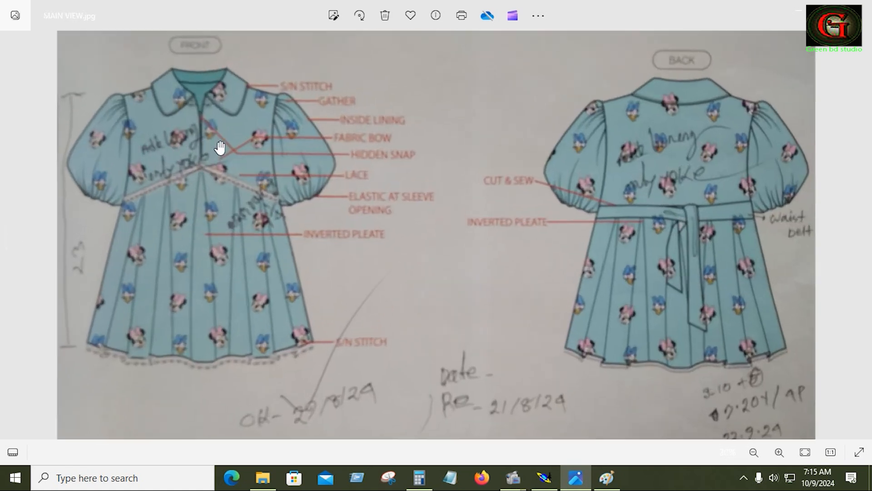
scroll(166, 101, up, 1)
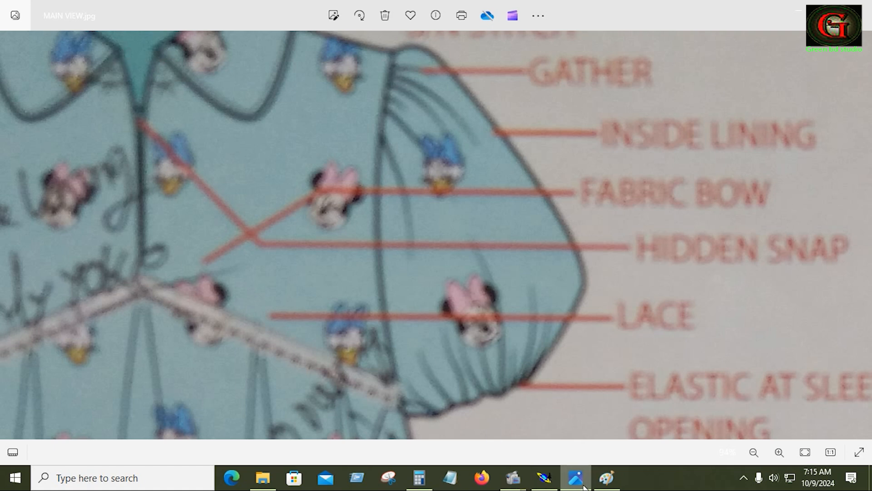
click(545, 477)
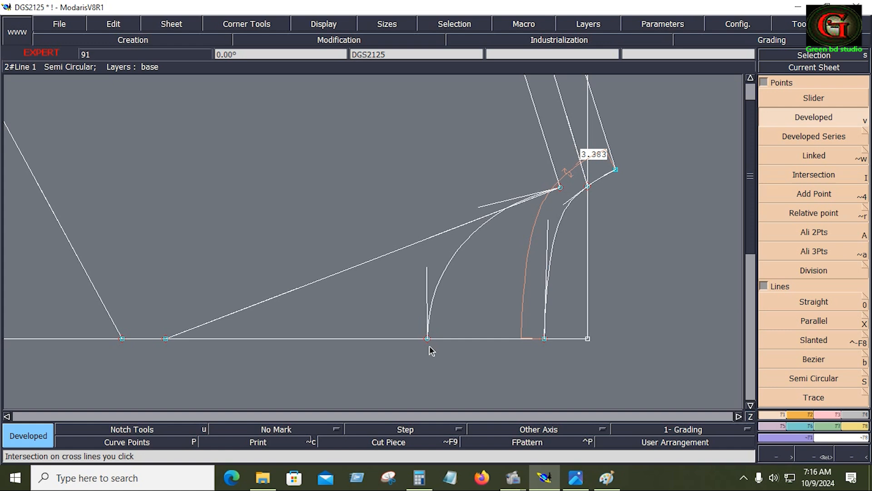
Add a developed point on the front neckline curve at -0.375 inches from its centre front end.
drag(430, 343, 446, 325)
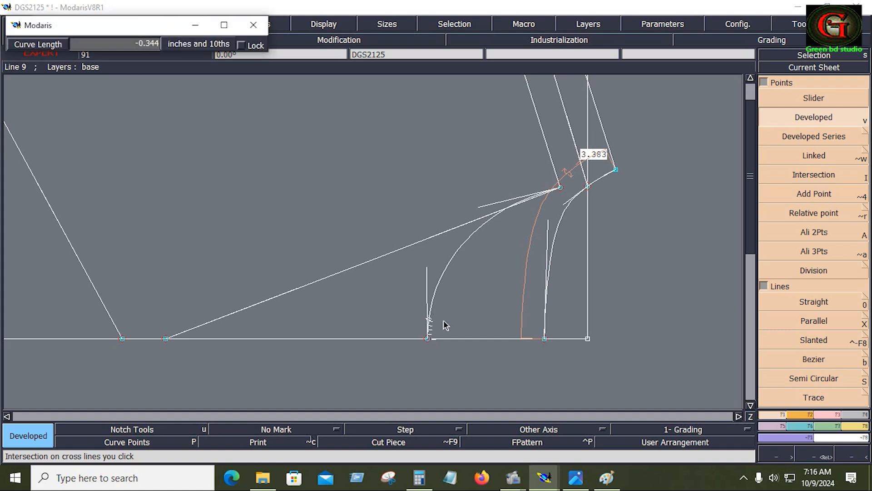
key(Down)
text(-)
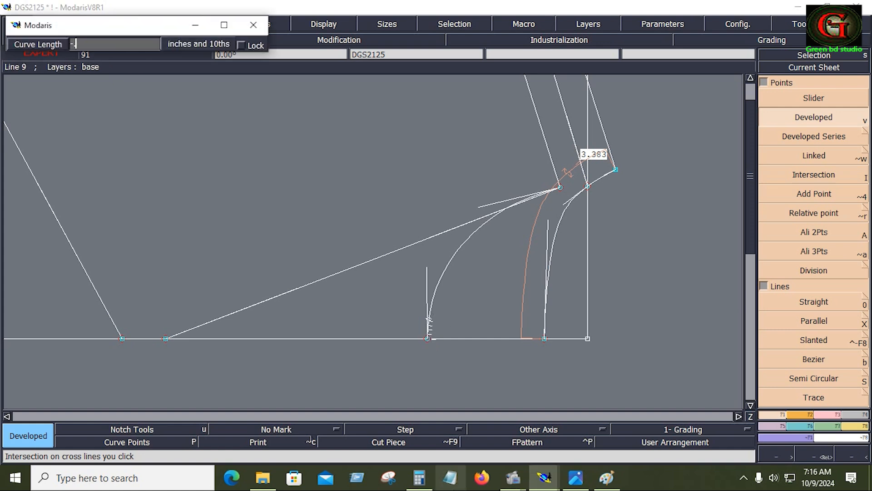
text(.375)
key(Return)
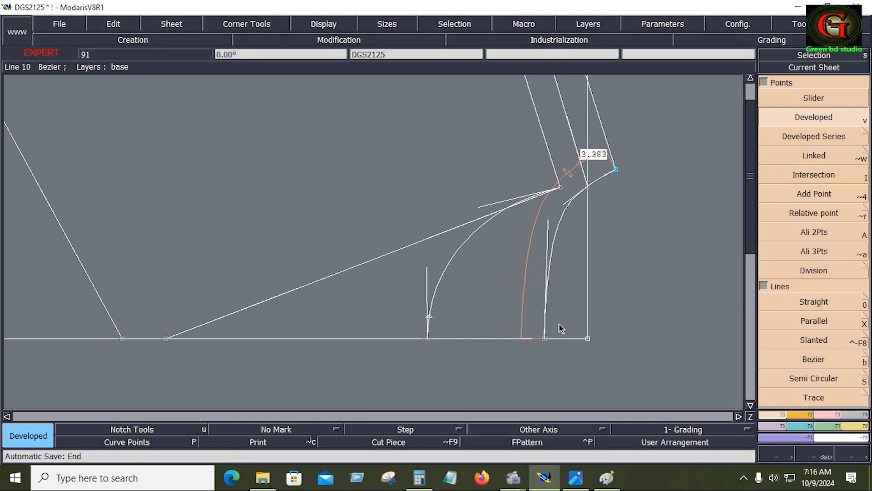
Draw a Bezier line from the new developed point to the neck opening's lower point on the centre front line.
click(817, 360)
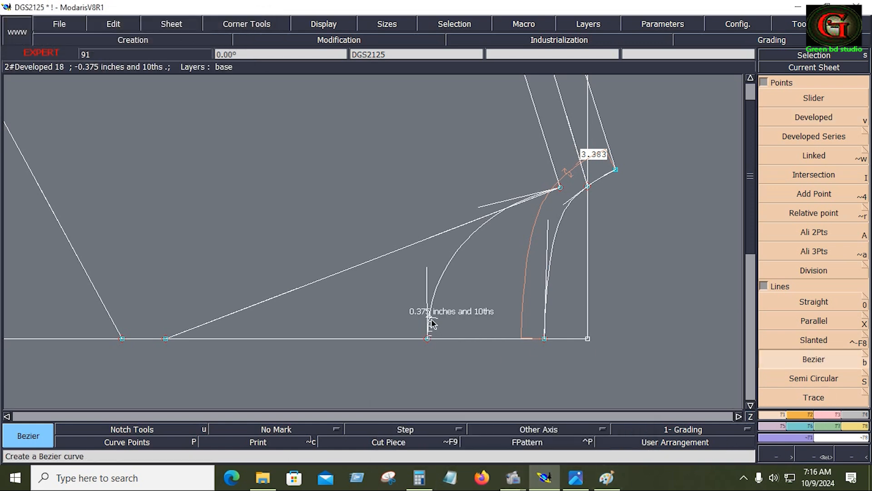
click(429, 318)
click(166, 338)
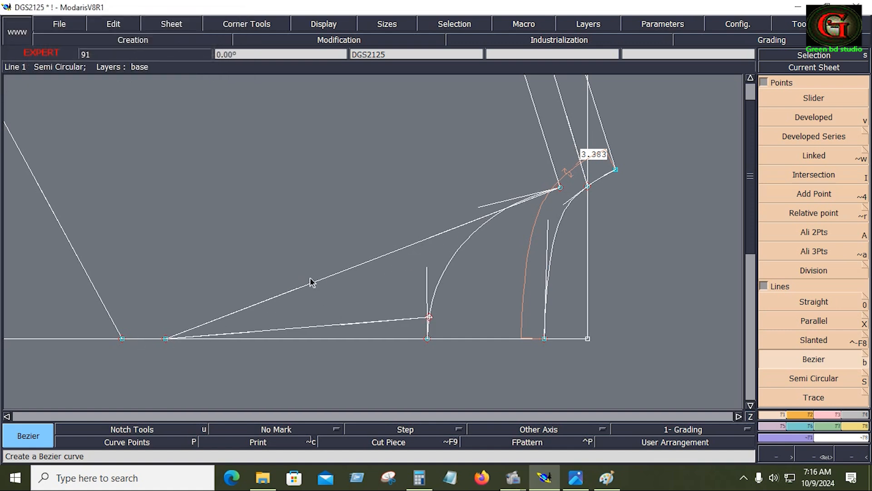
Delete the old diagonal line between the opening's lower point and the shoulder neck point, and save the model despite the anomalies.
key(Delete)
click(367, 262)
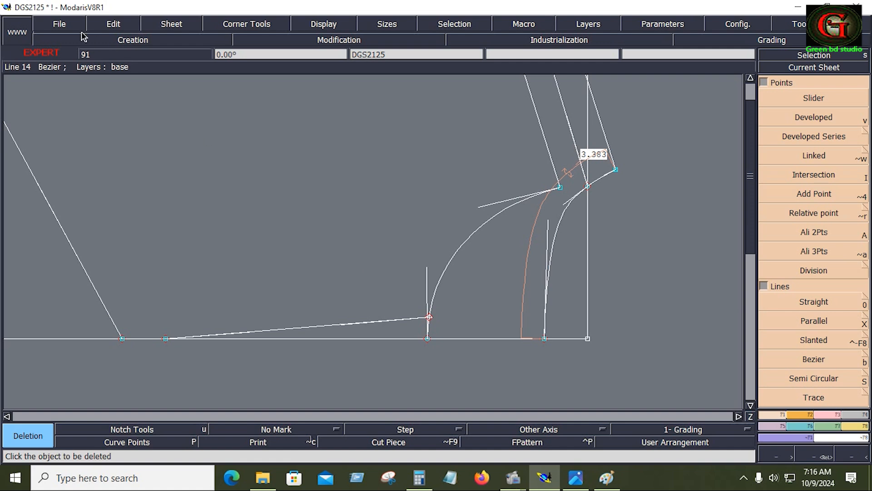
click(61, 25)
click(66, 78)
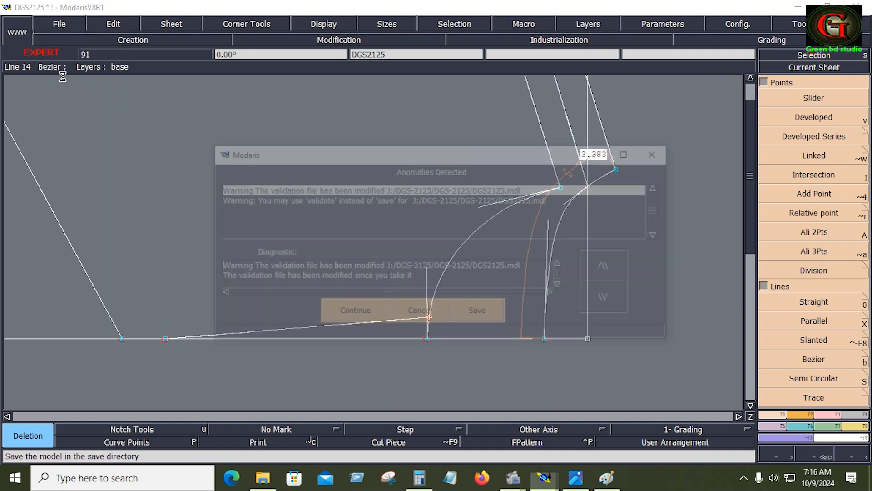
click(372, 314)
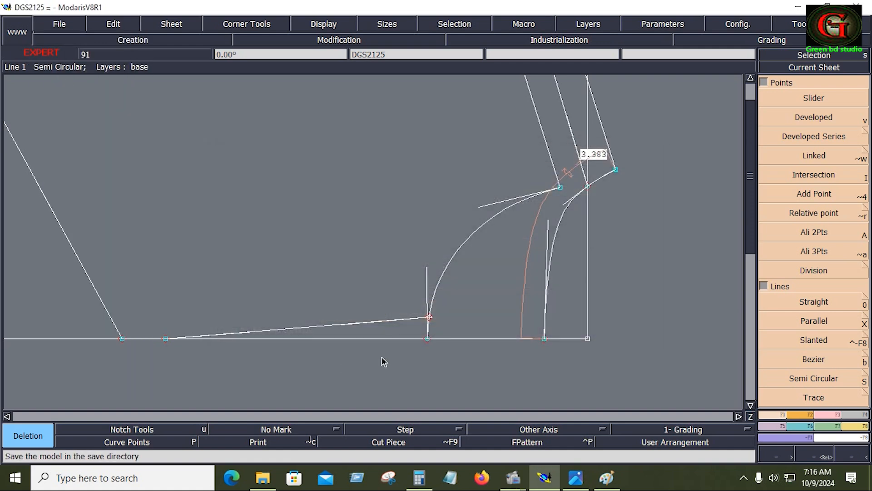
Insert the -0.375 inch developed point into the front neckline curve.
click(824, 414)
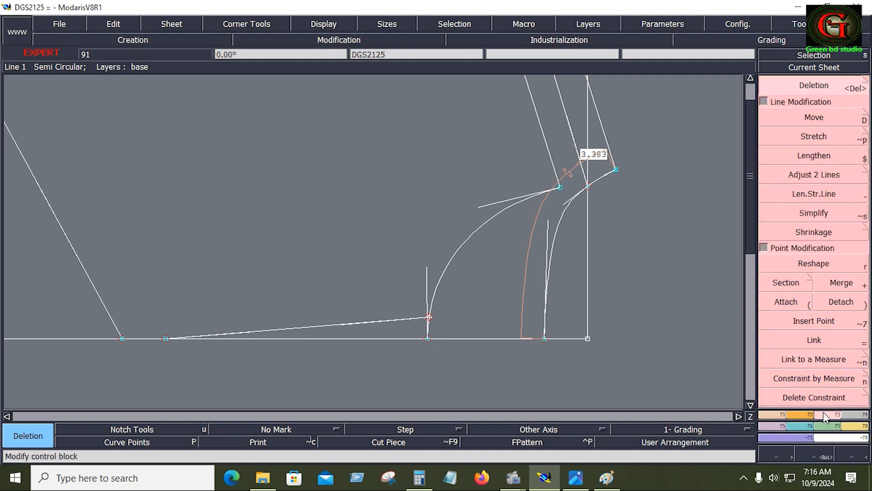
click(808, 323)
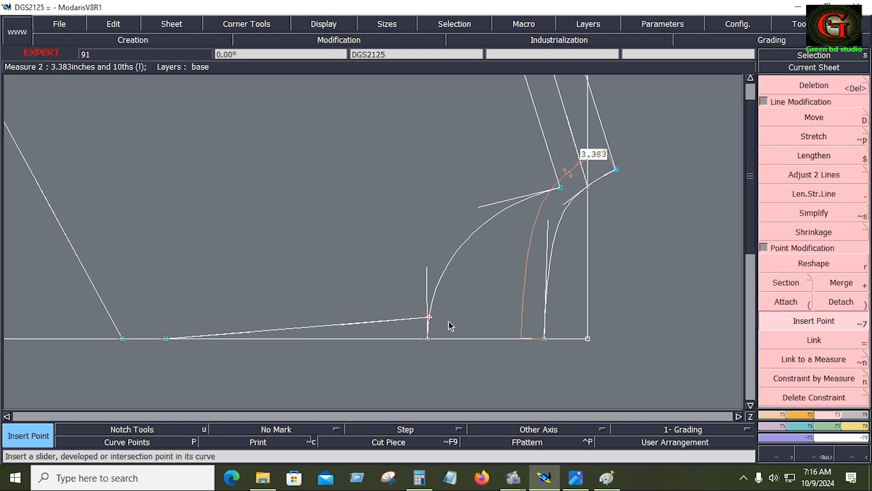
click(430, 318)
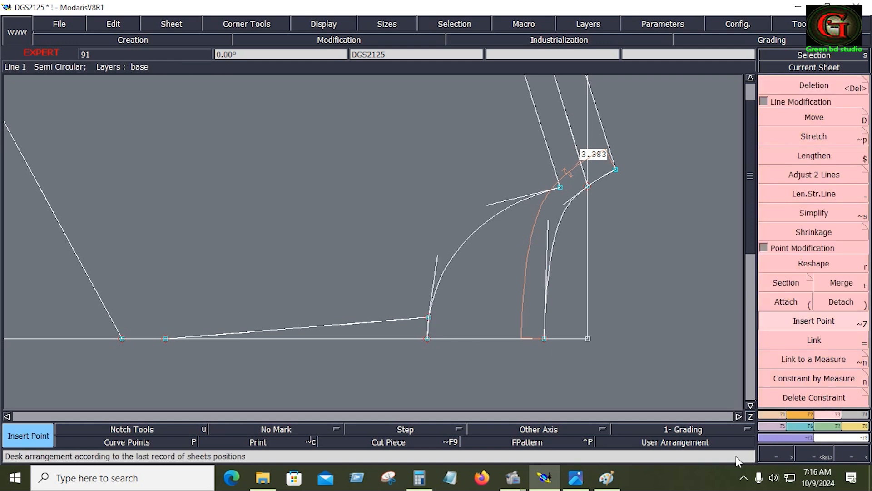
Examine the hidden snap callout in MAIN VIEW.jpg and the neck opening photo in SLV VIEW.jpg, and return to the Modaris draft.
click(576, 477)
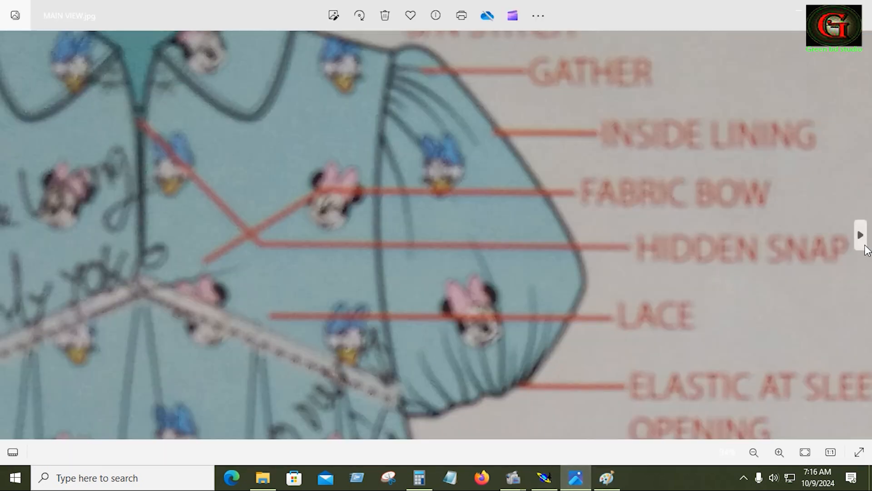
click(865, 245)
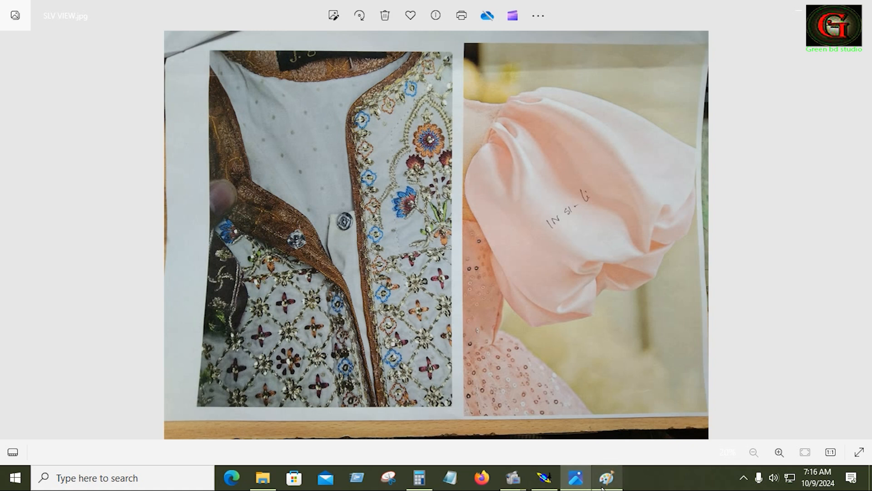
click(544, 478)
Add a developed point 1.500 inches down the neck opening line from its neckline end and insert it into the line.
key(v)
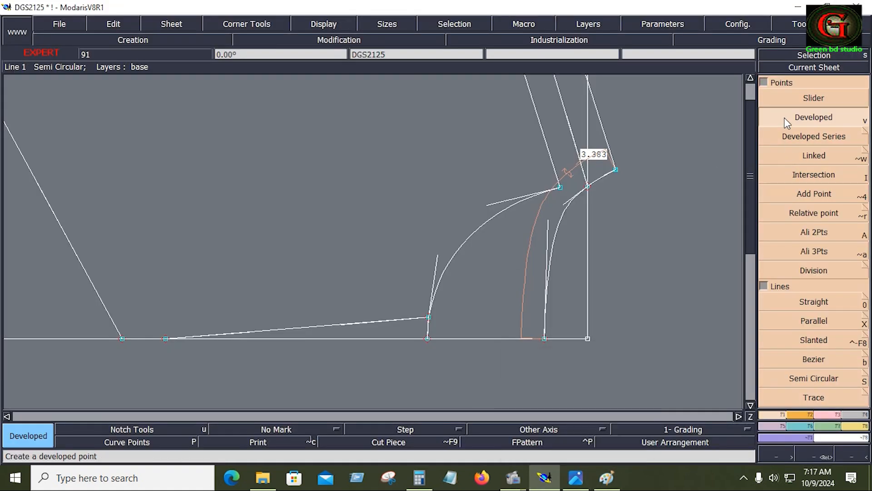
click(429, 317)
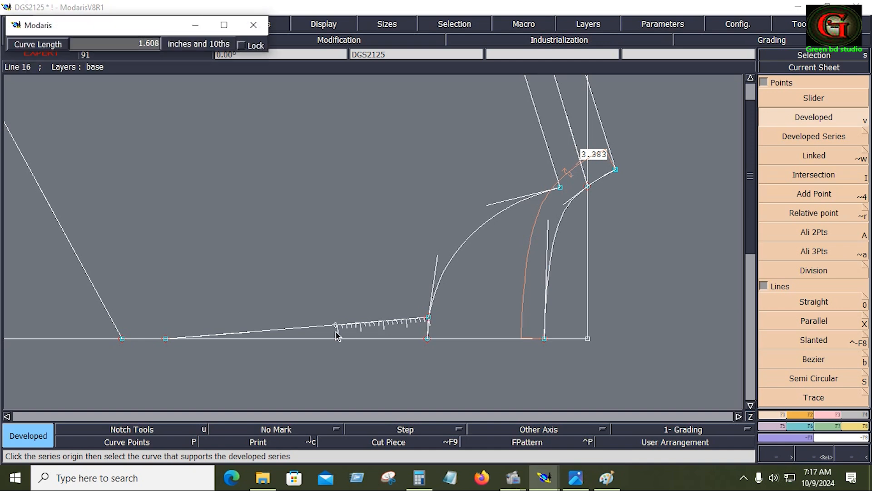
text(1.5001.500)
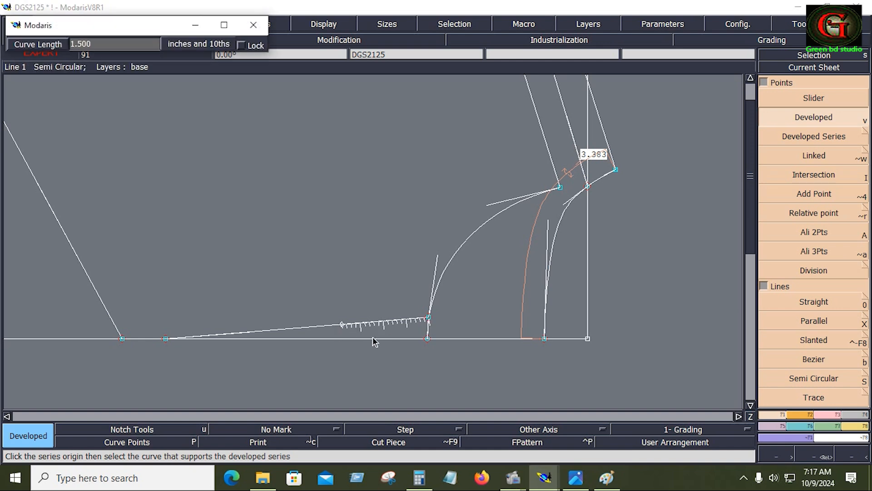
key(Return)
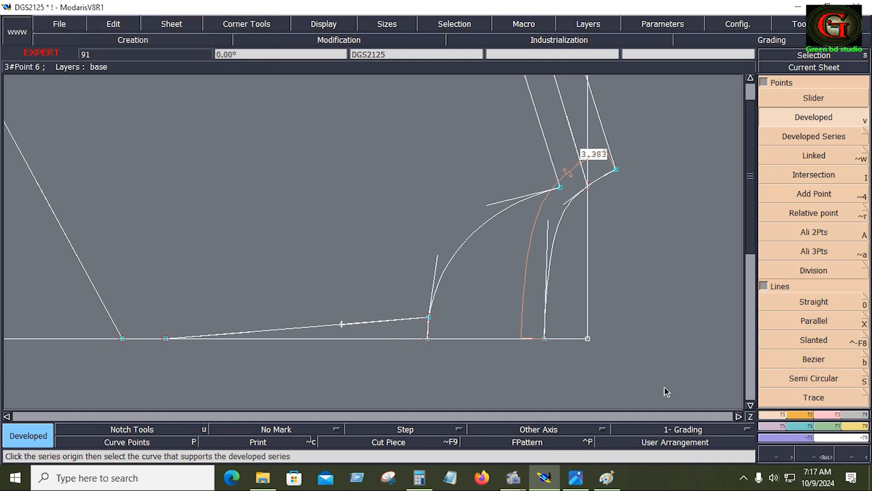
click(830, 415)
click(814, 321)
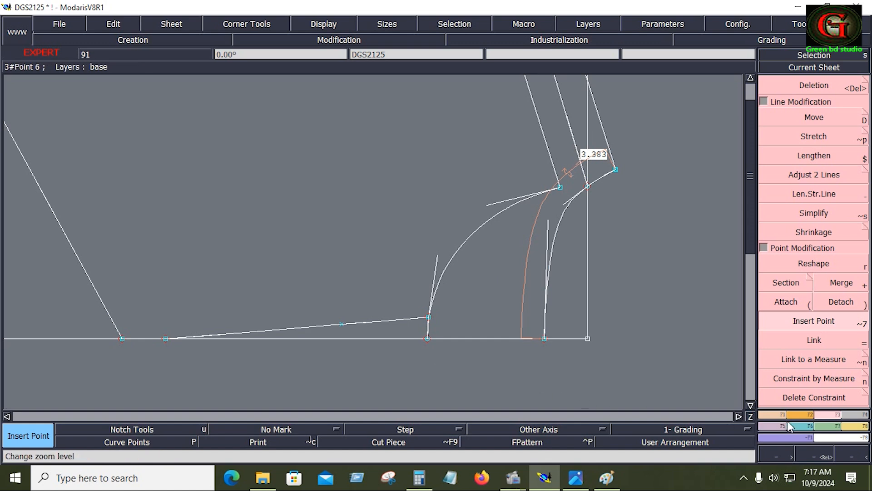
Place a notch on the 1.5 inch point of the neck opening line and reorient it towards the body side.
click(802, 415)
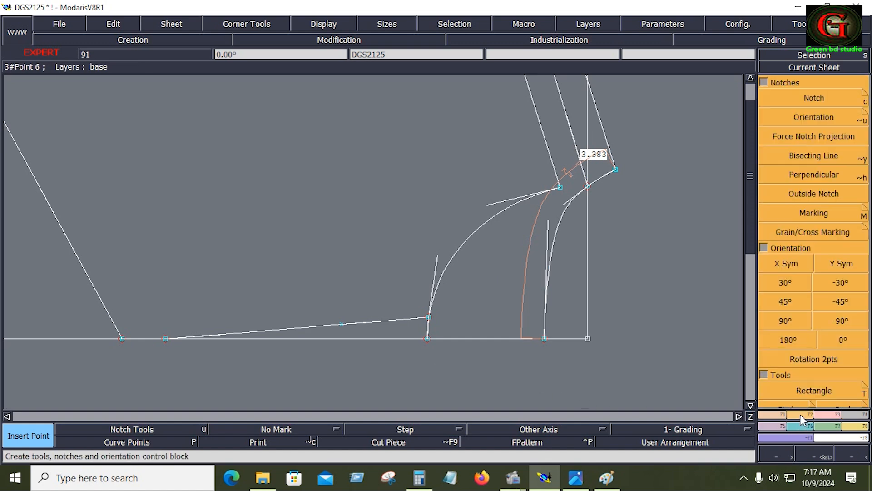
click(822, 97)
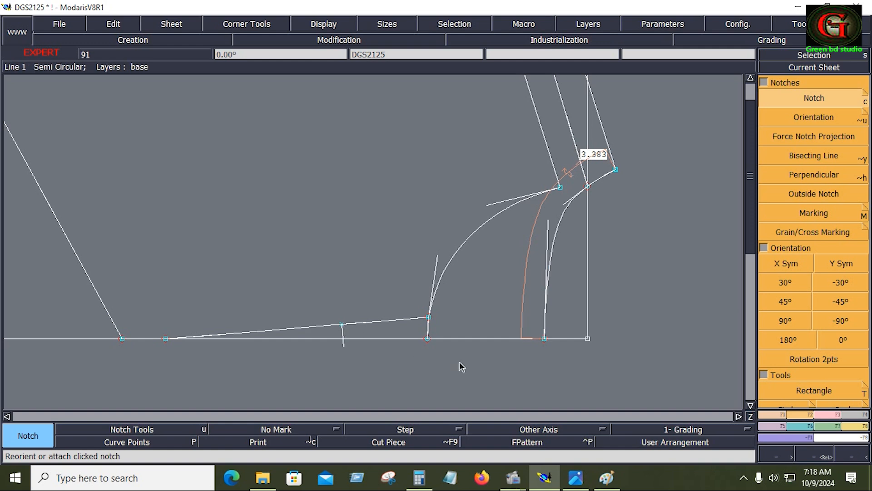
click(811, 120)
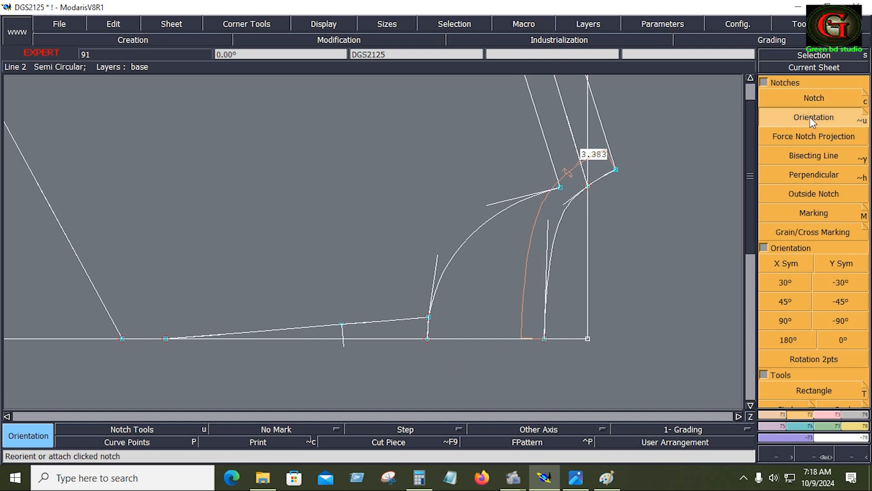
click(346, 320)
click(332, 220)
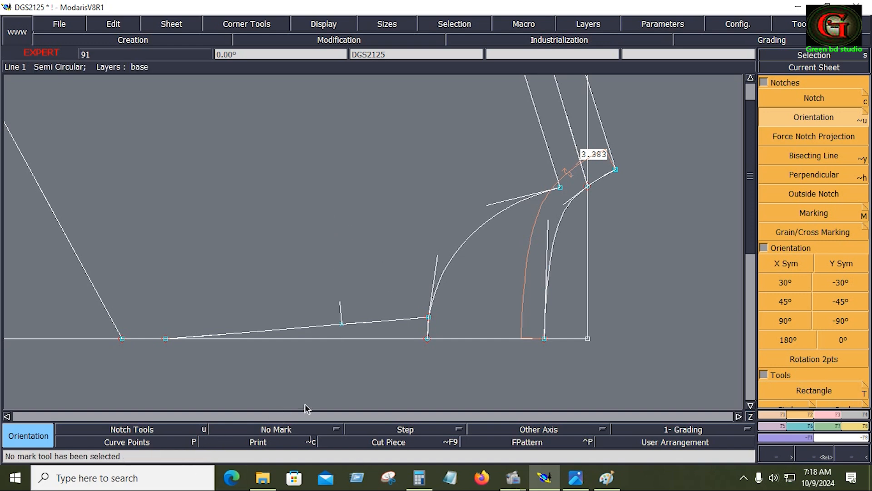
View the whole pattern sheet, review the measurement chart, SLV VIEW.jpg and MAIN VIEW.jpg, and return to the Modaris draft.
key(Home)
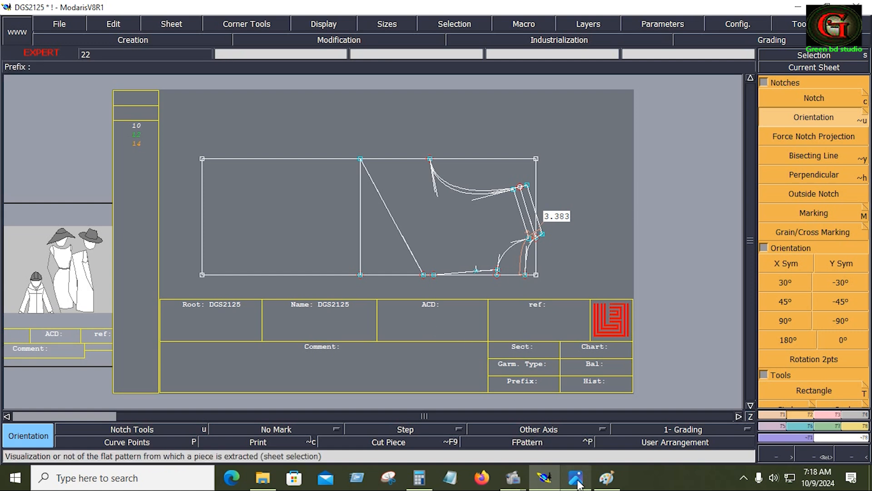
mouse_move(607, 478)
click(600, 438)
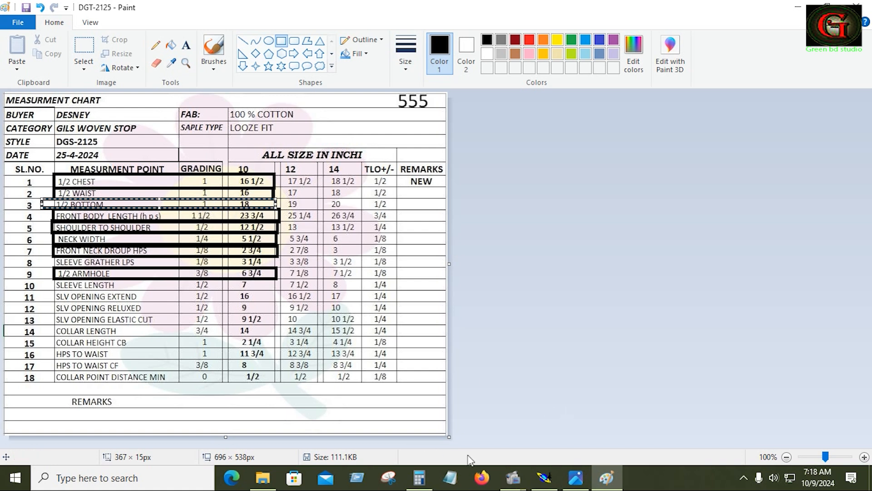
click(585, 484)
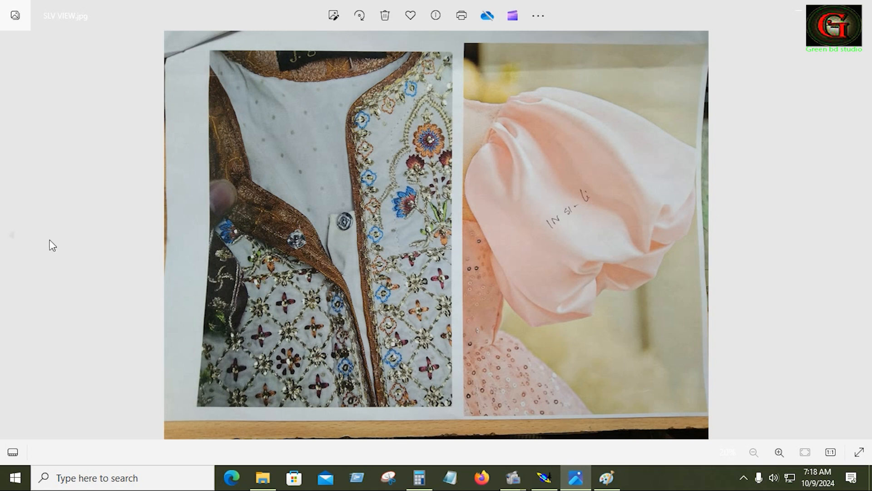
click(11, 235)
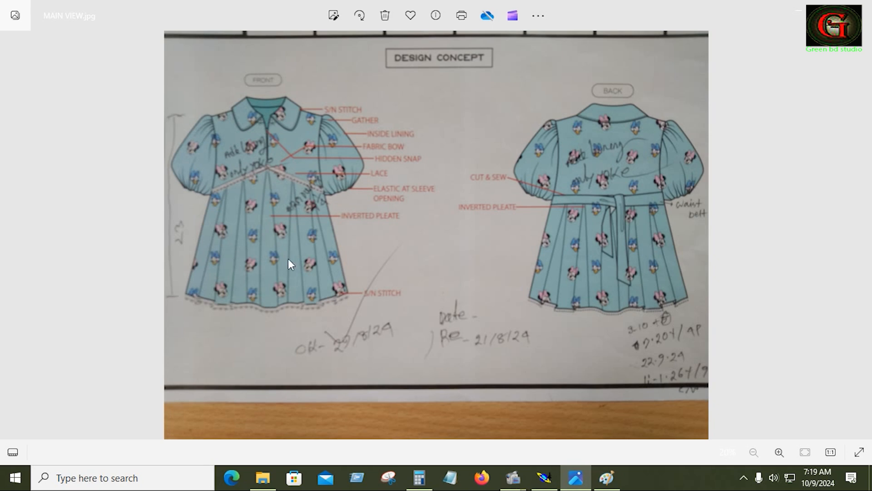
key(alt+Tab)
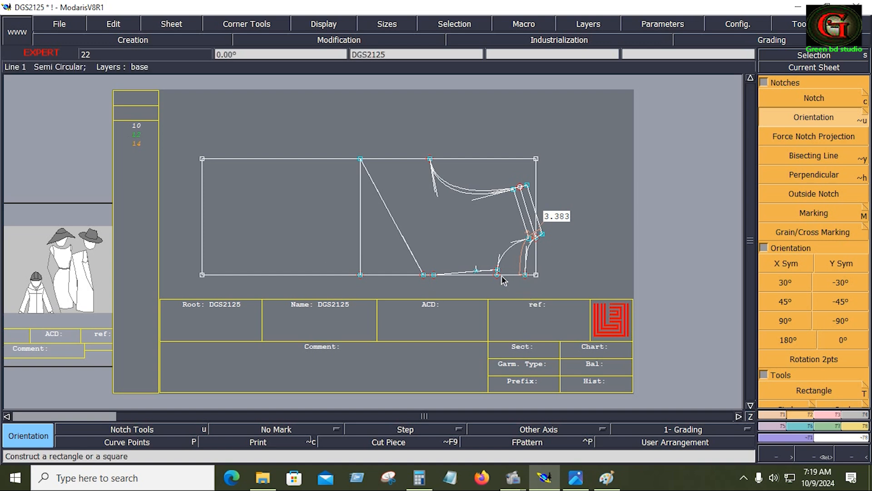
Extract the rectangular skirt area of the draft as a seam piece, rearrange all sheets and centre the new piece's sheet.
click(858, 414)
click(786, 282)
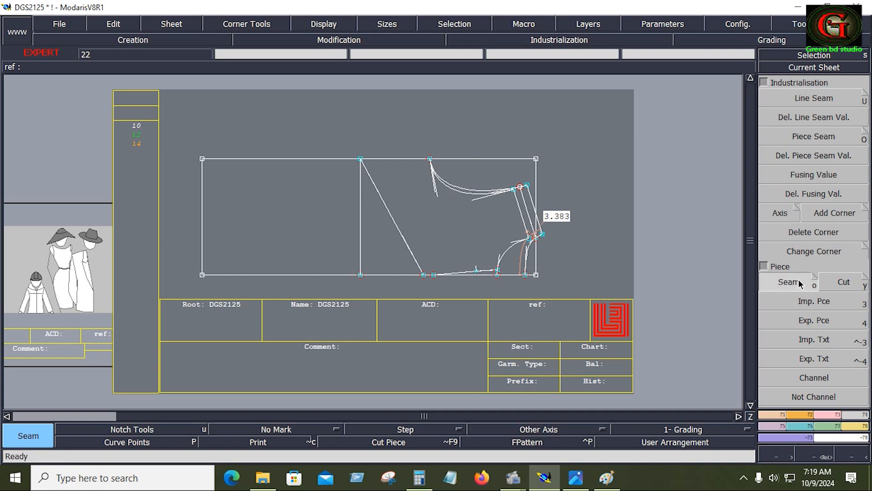
click(307, 200)
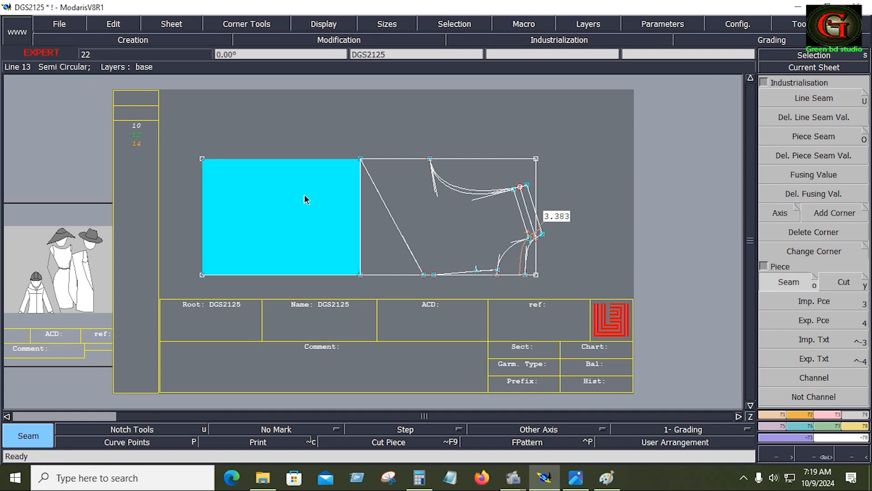
click(651, 315)
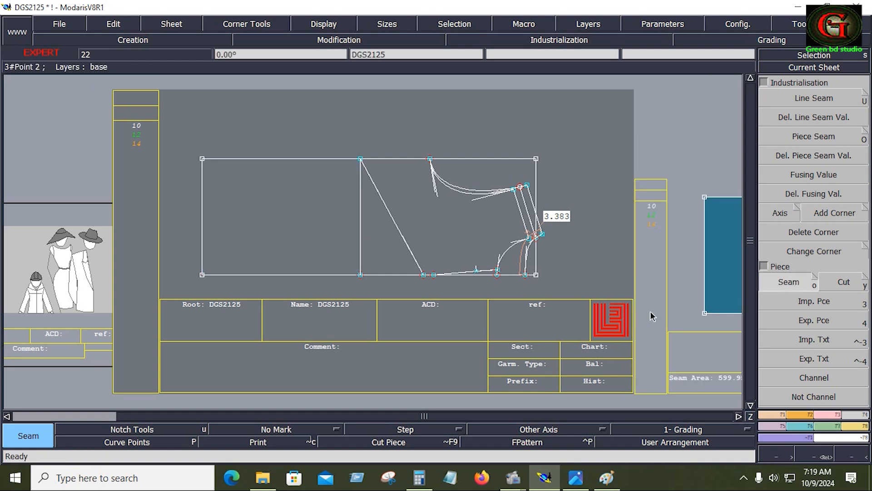
key(j)
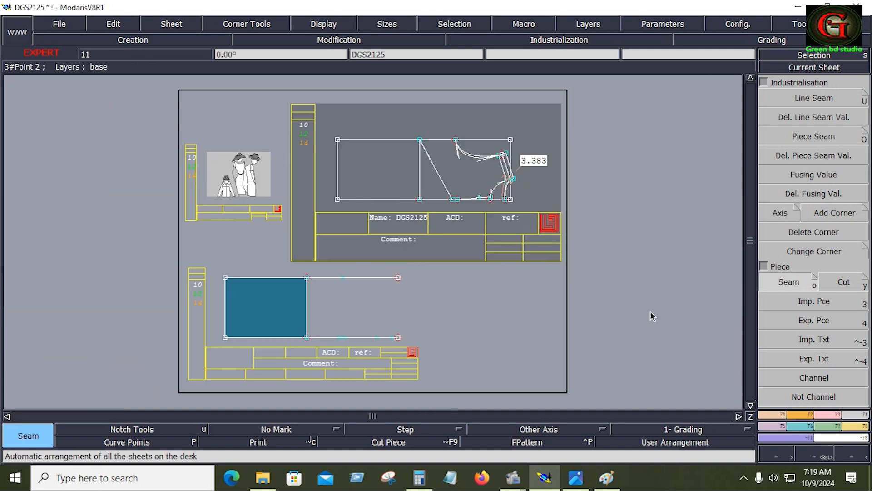
click(288, 318)
key(Home)
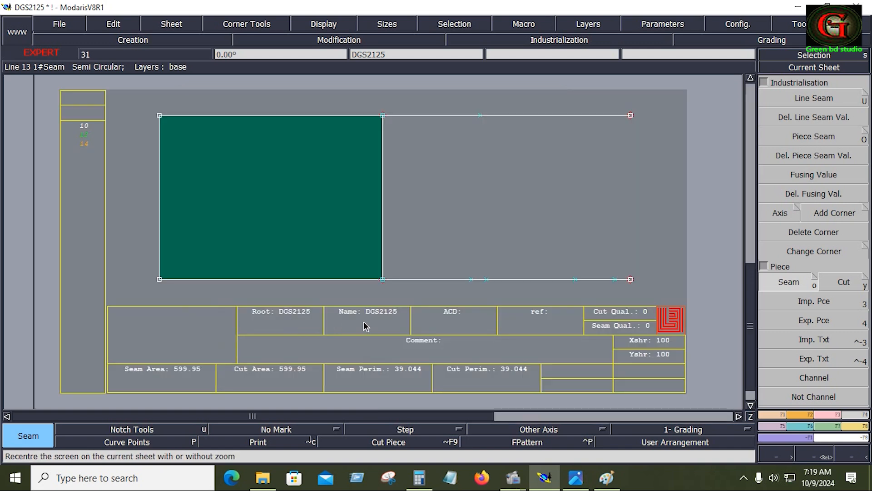
Trim the two long edges that run past the skirt piece back to its waist line with Adjust 2 Lines.
click(826, 414)
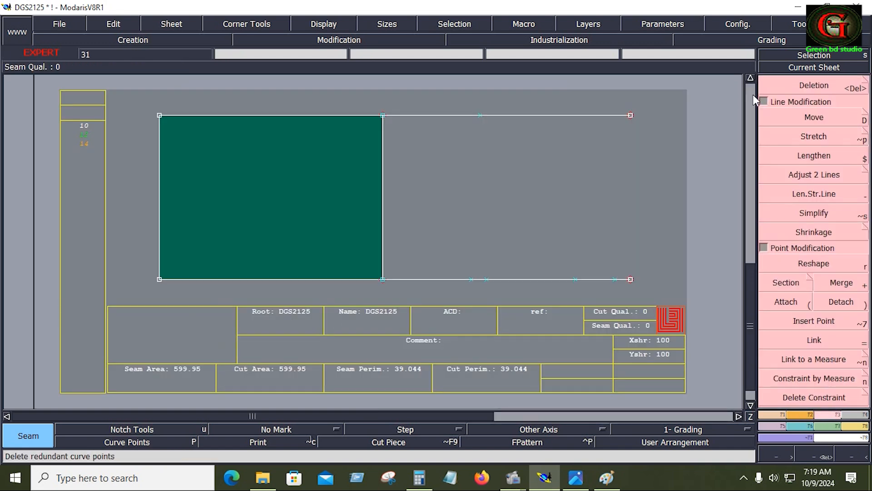
click(813, 178)
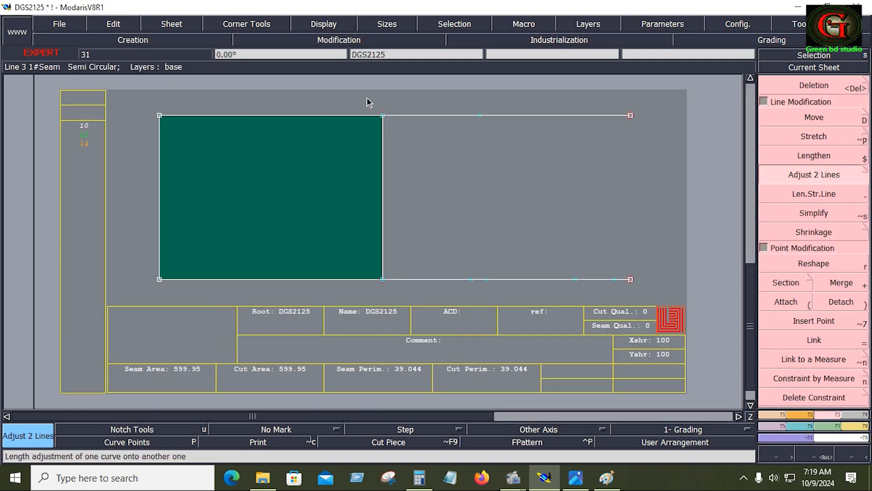
click(332, 111)
click(383, 141)
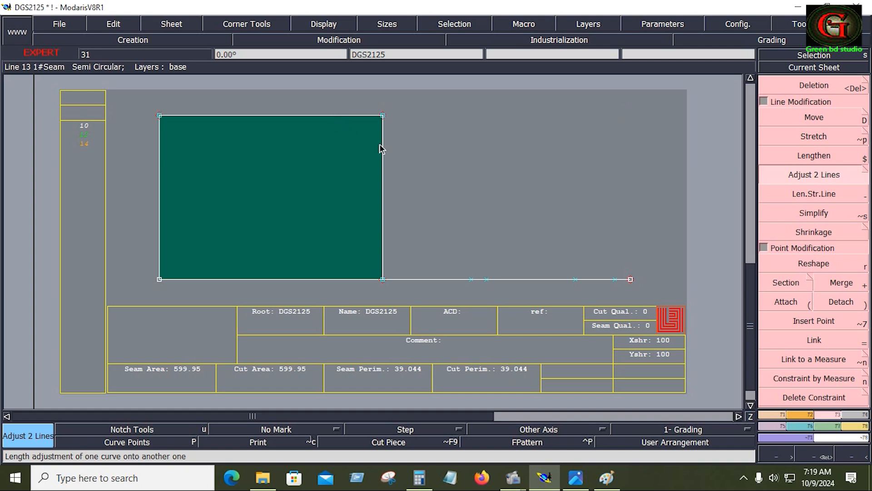
click(366, 285)
click(383, 249)
click(555, 210)
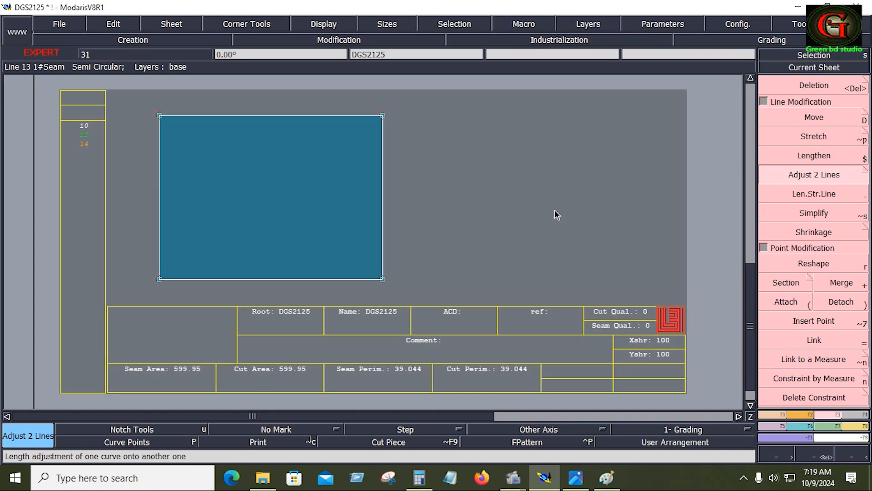
Mirror the half skirt piece across its centre line with Sym 2Pts to make the full-width skirt.
click(778, 427)
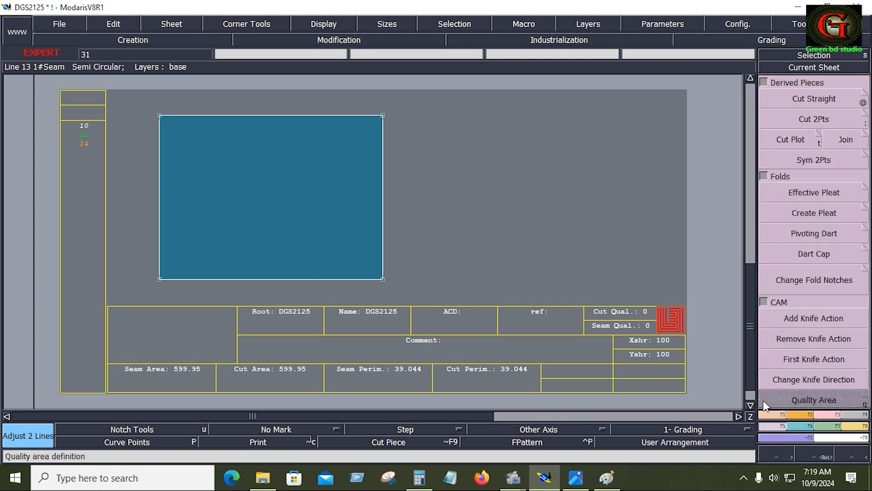
click(814, 163)
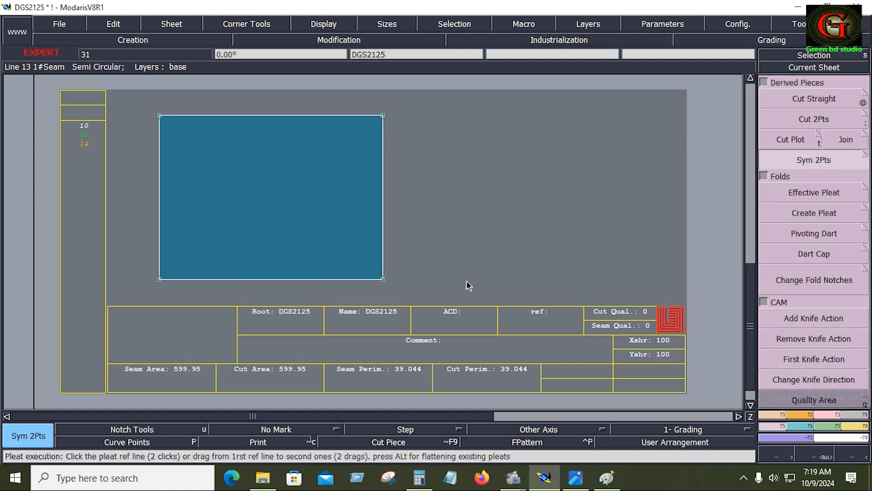
click(162, 284)
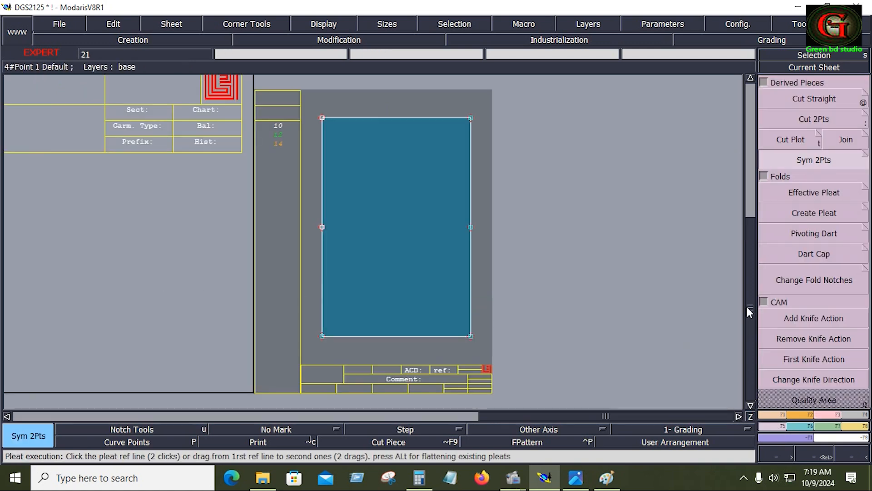
Merge the two halves of the skirt's waist line at the centre and delete the leftover midpoint.
key(Delete)
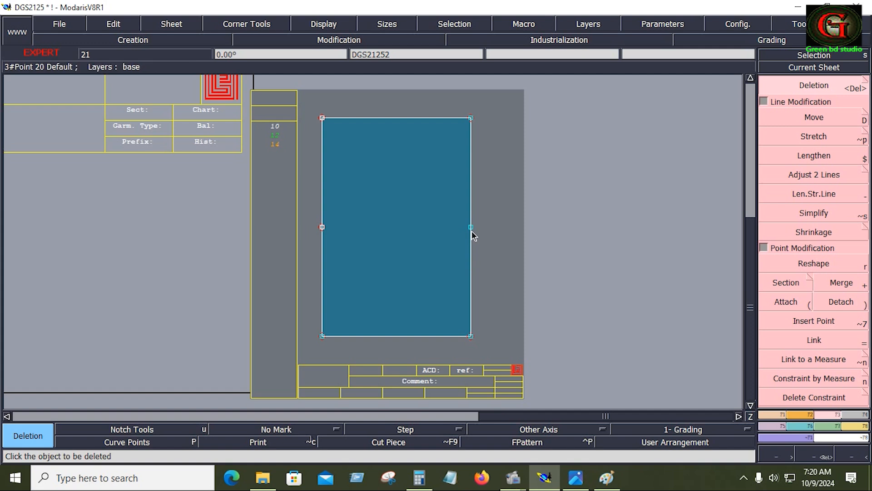
key(plus)
click(473, 231)
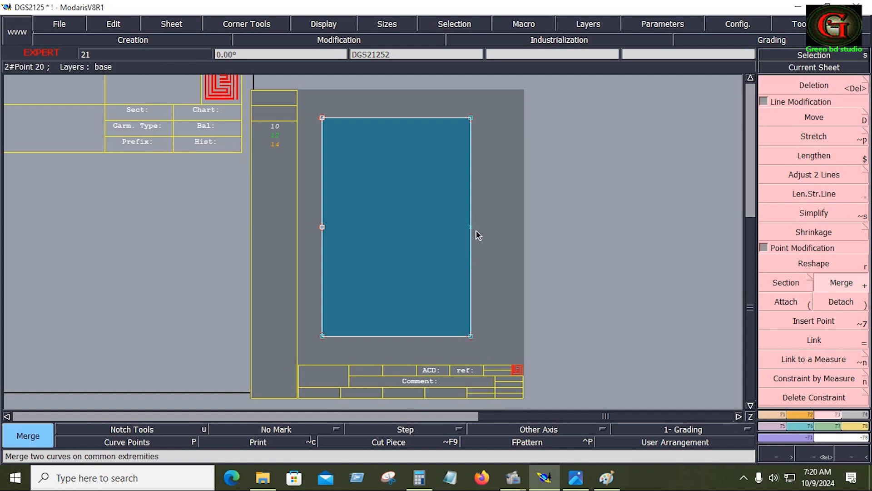
key(Delete)
click(474, 231)
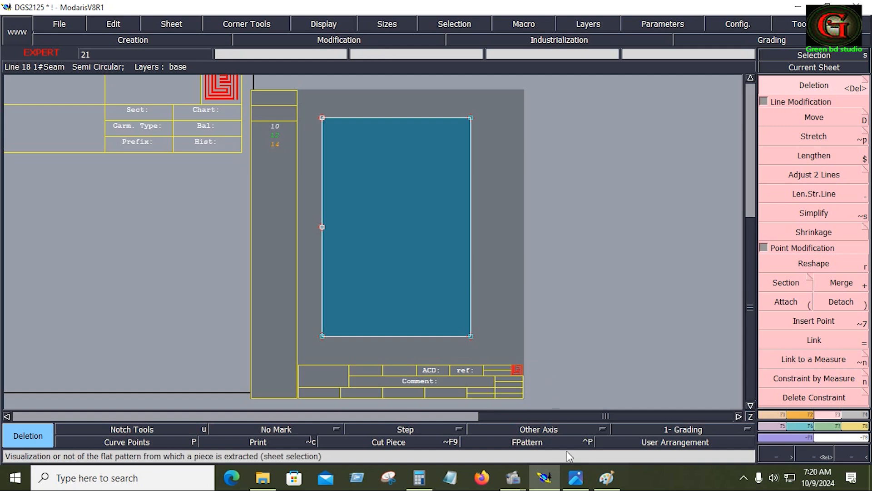
Check the inverted pleats in MAIN VIEW.jpg and divide the skirt's waist line into 6 equal parts with Sequence Division.
click(576, 477)
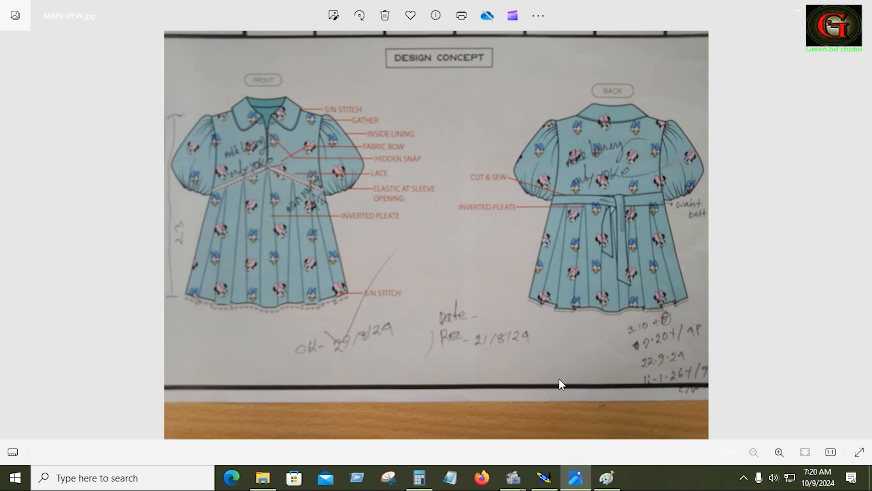
click(544, 478)
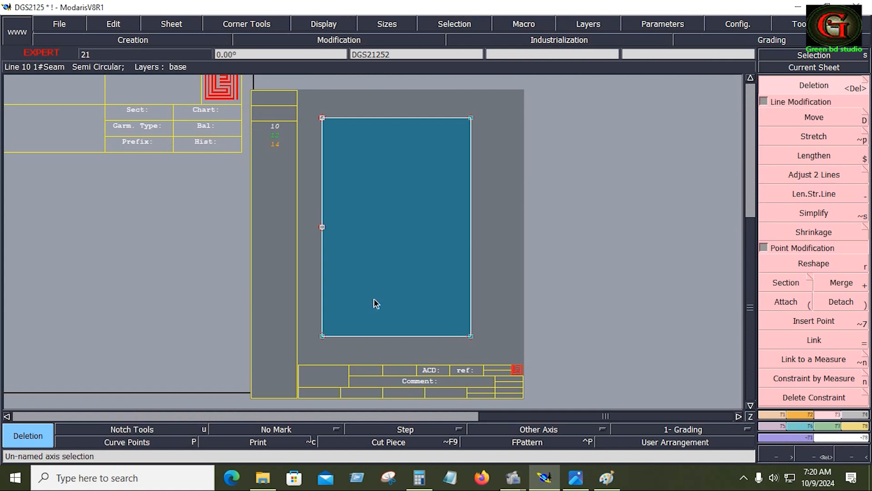
click(771, 416)
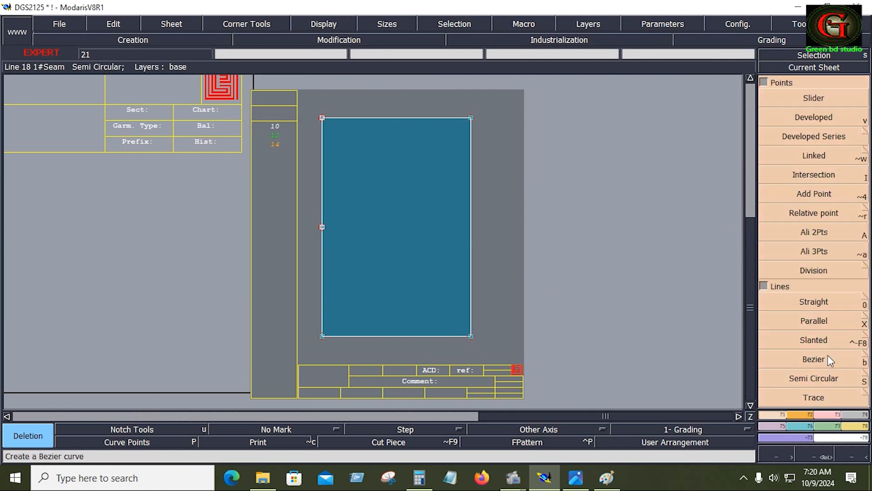
click(765, 83)
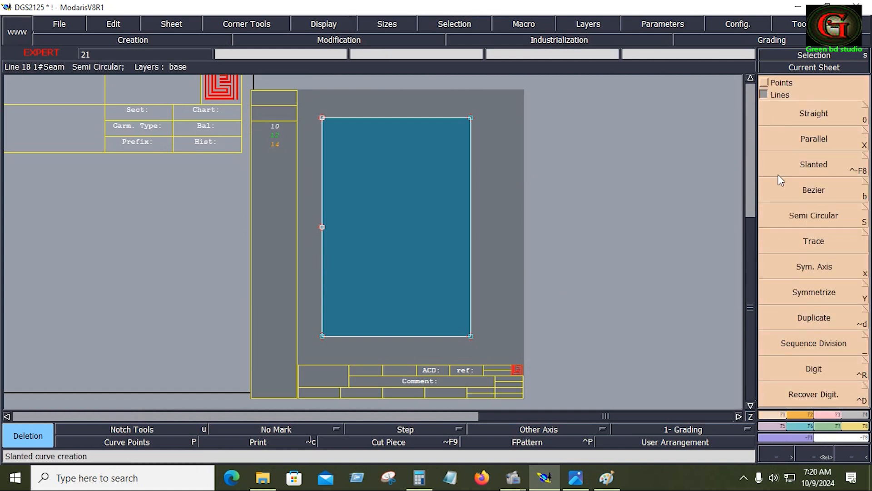
click(832, 344)
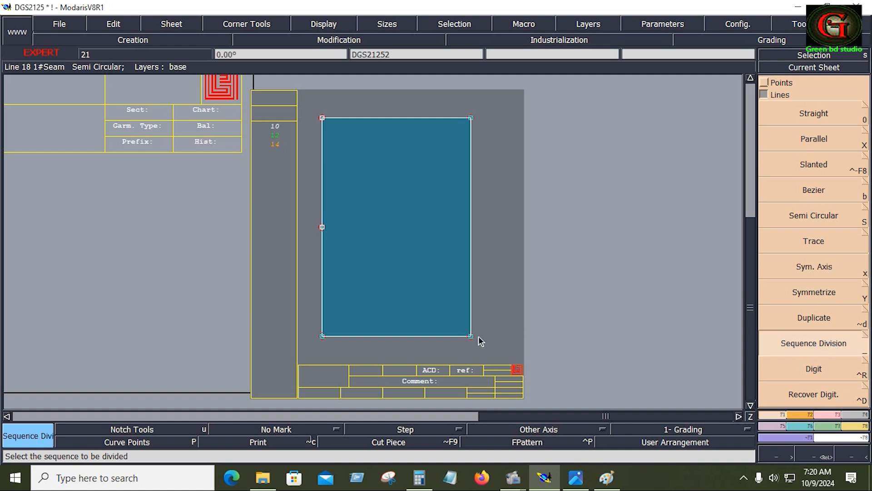
click(471, 118)
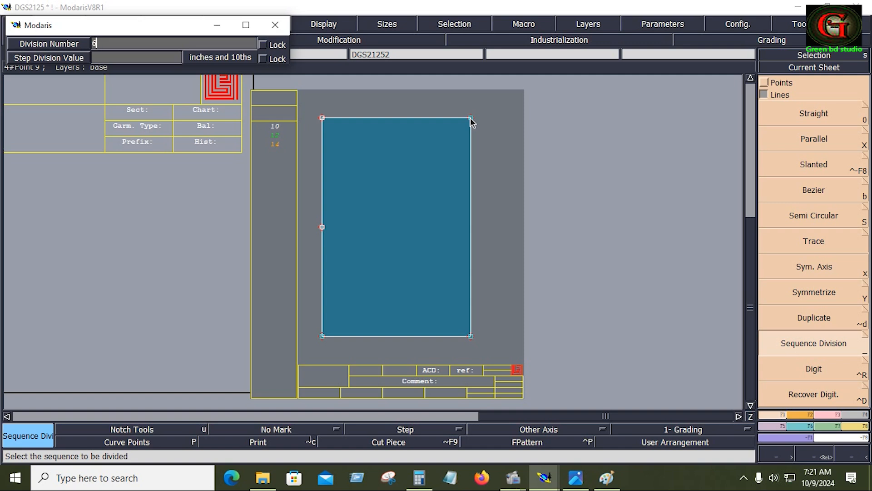
key(Return)
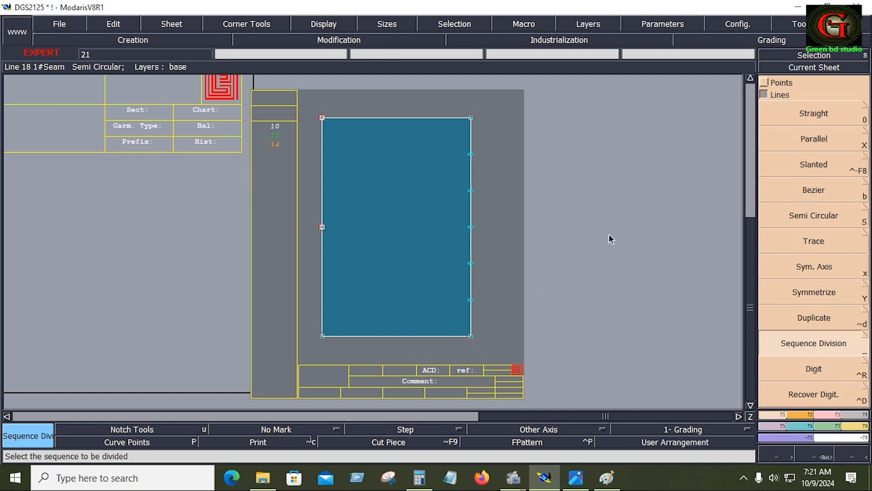
Insert the division points into the skirt's waist line as curve points.
click(803, 415)
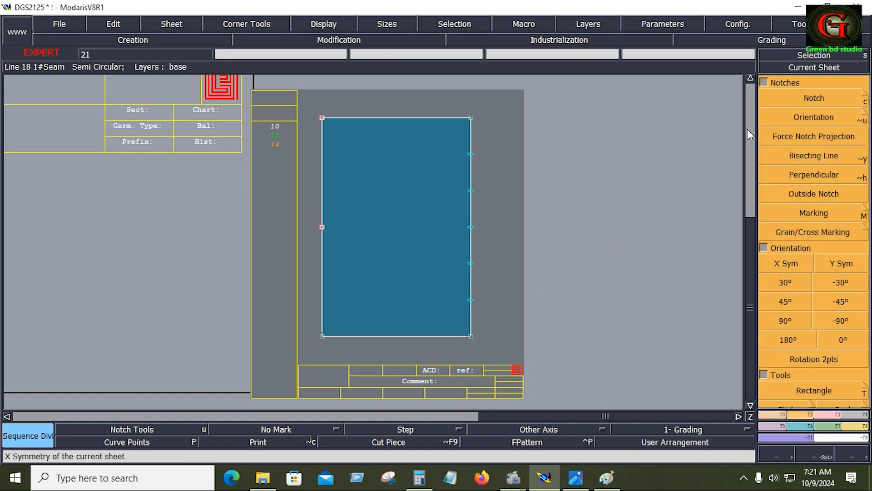
click(828, 416)
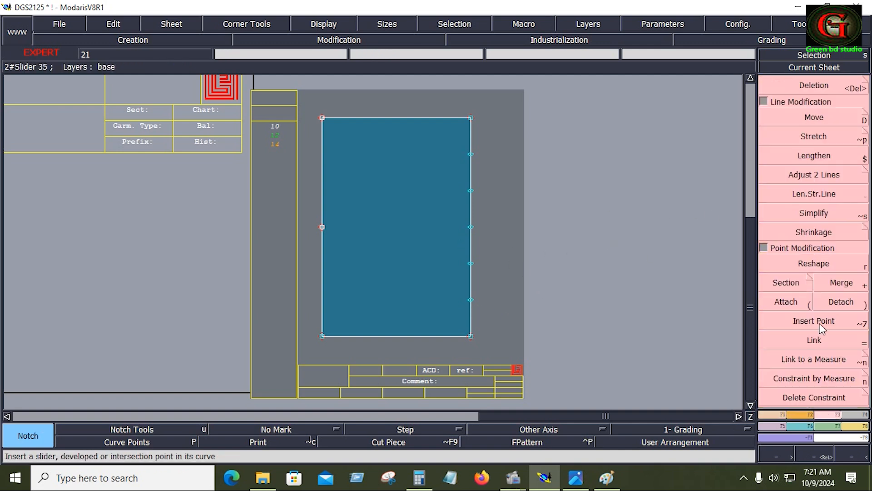
click(814, 322)
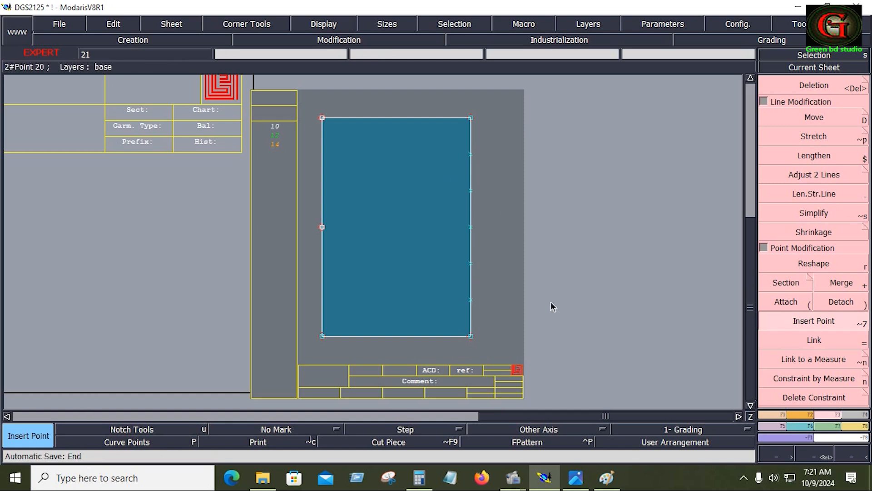
Attach the loose line ends together at the hem midpoint of the skirt and clear the selection of its points.
click(798, 413)
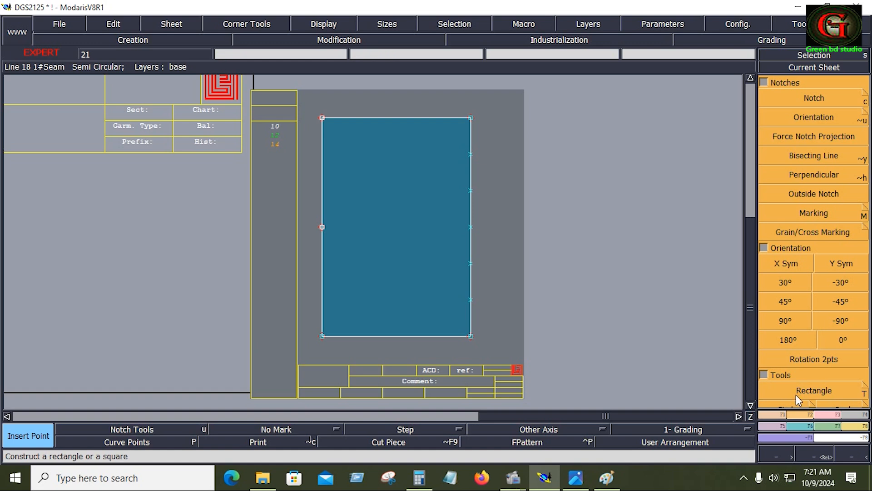
click(823, 416)
click(801, 304)
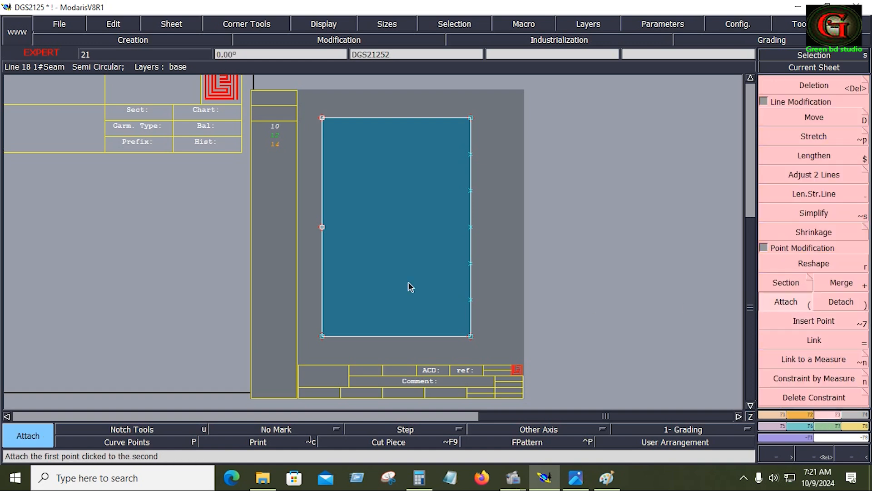
click(322, 227)
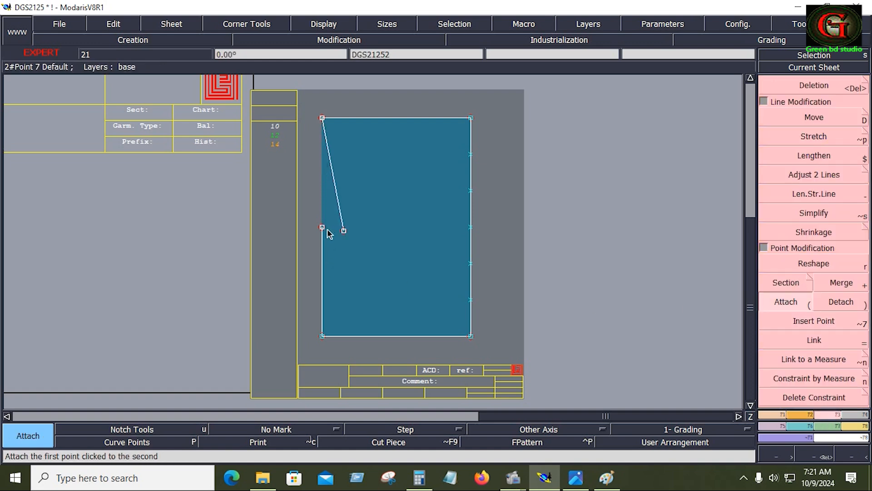
key(Delete)
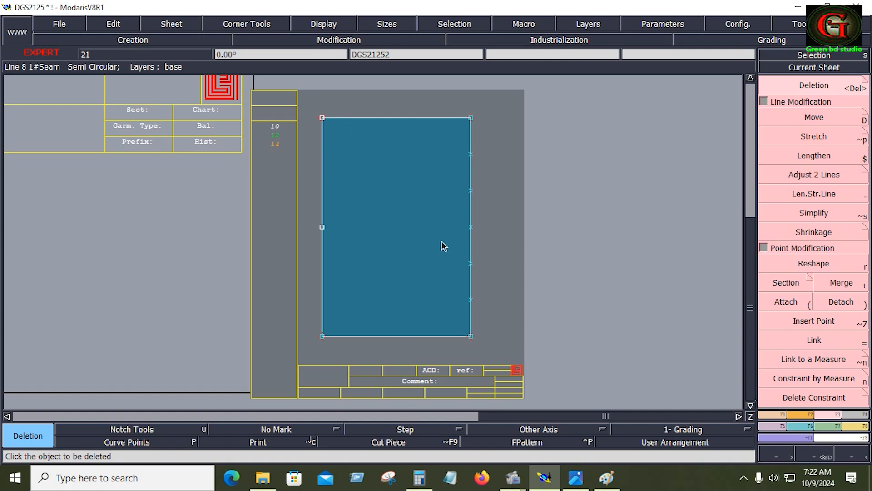
drag(308, 104, 479, 353)
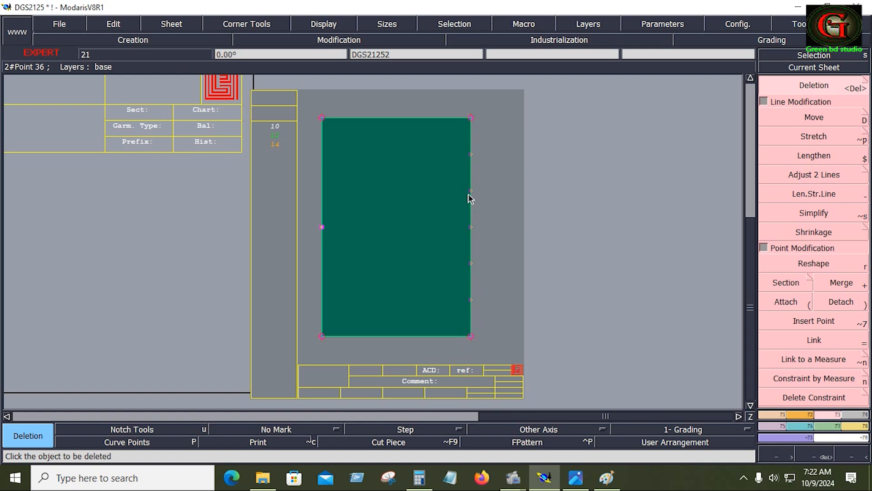
click(495, 196)
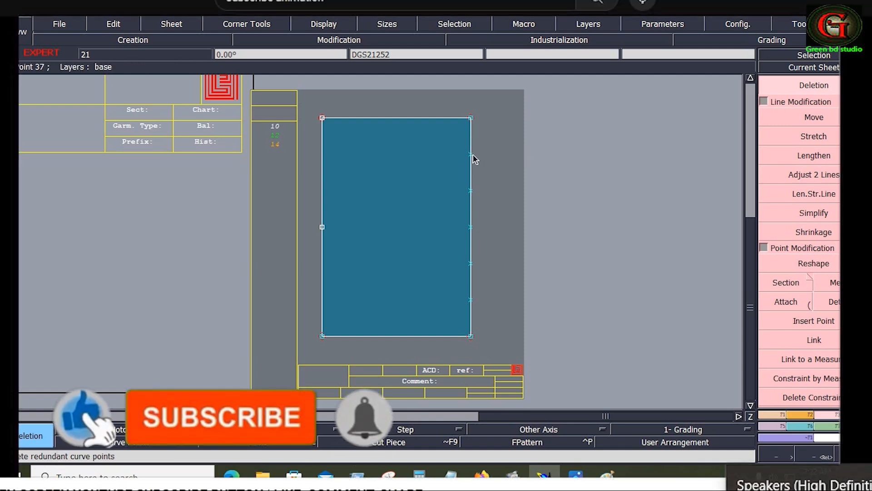
Try to place a developed point on the skirt's waist line, starting from the first division point.
click(768, 416)
click(766, 85)
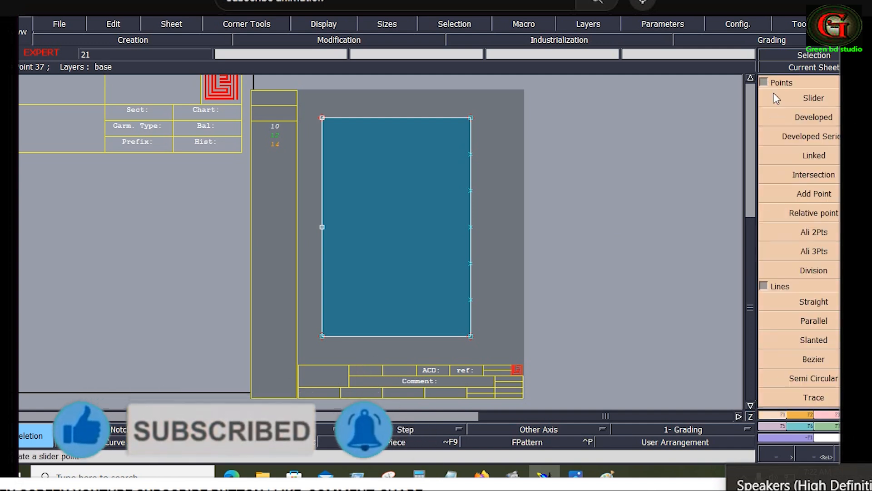
click(815, 122)
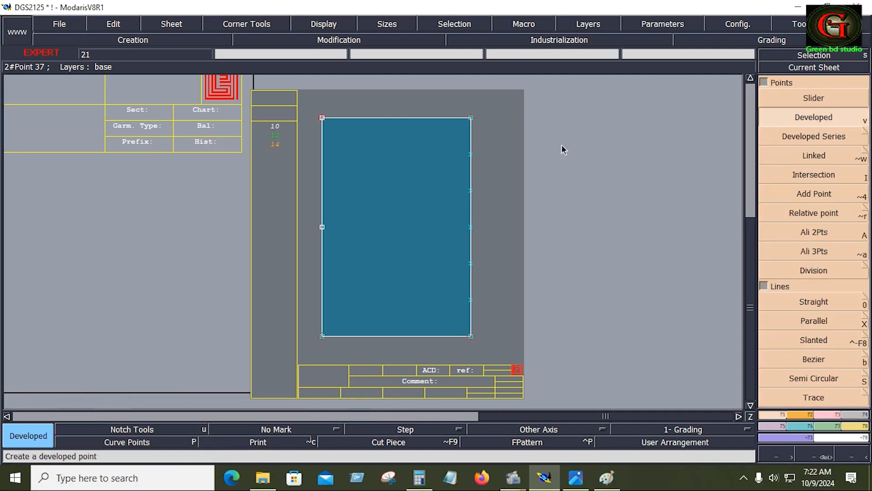
click(472, 156)
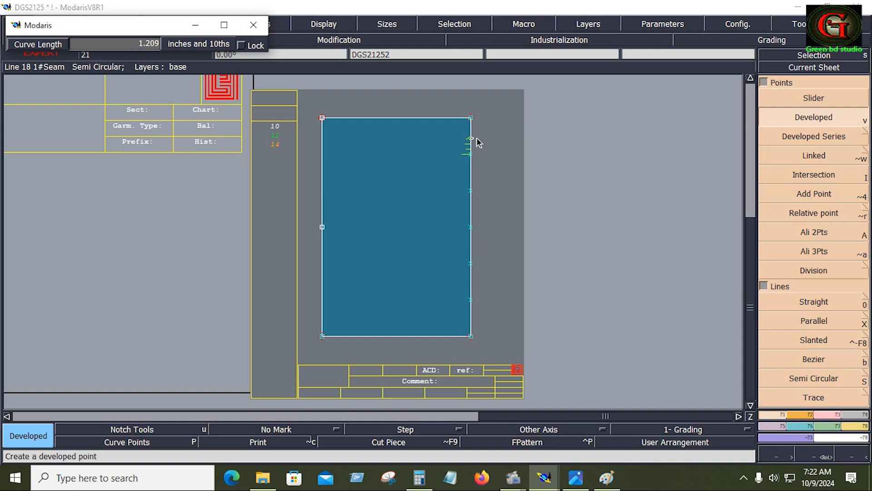
click(477, 143)
click(474, 152)
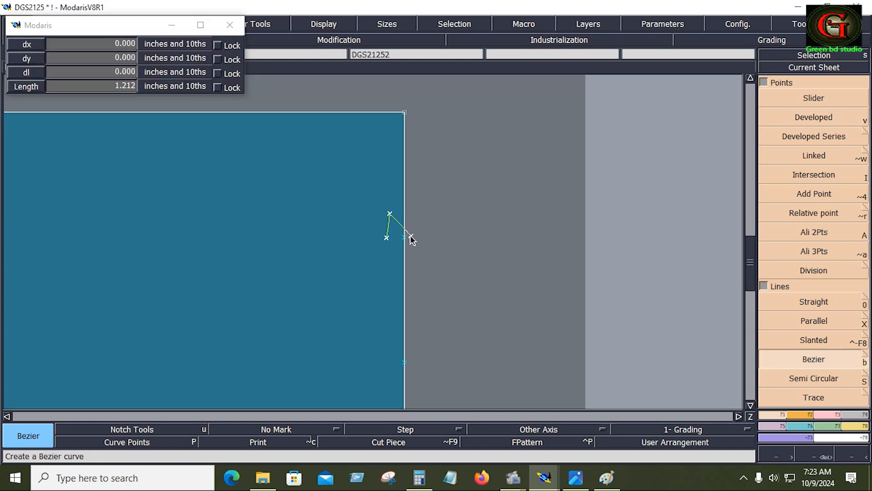
Try a small closed Bezier outline around the waist line's first division point and undo it.
click(410, 237)
click(396, 273)
click(385, 239)
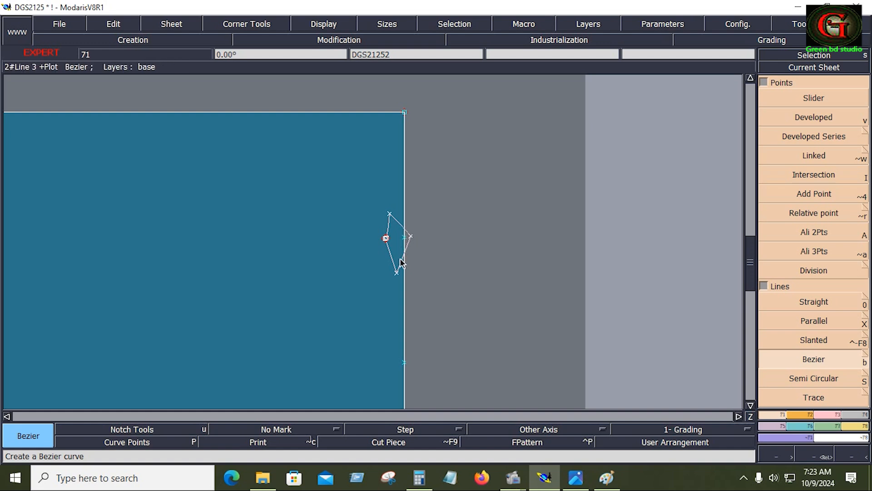
key(ctrl+z)
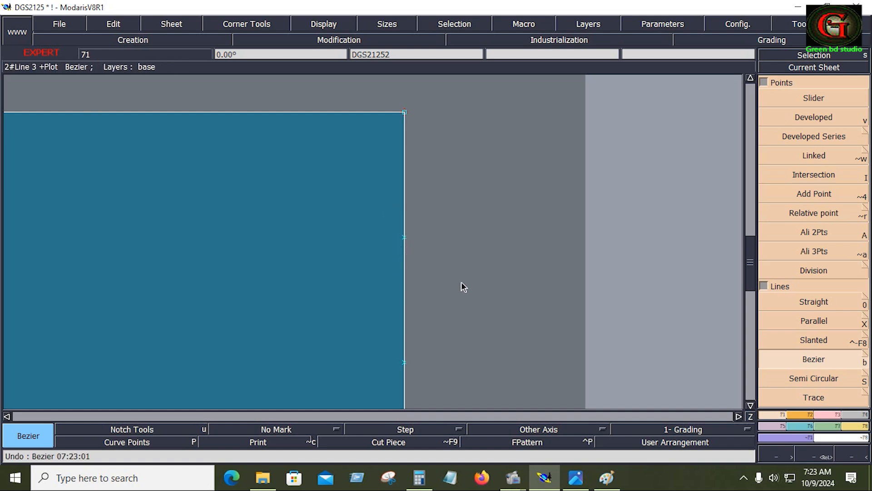
Save the DGS2125 model and continue past the validation file warnings.
key(Home)
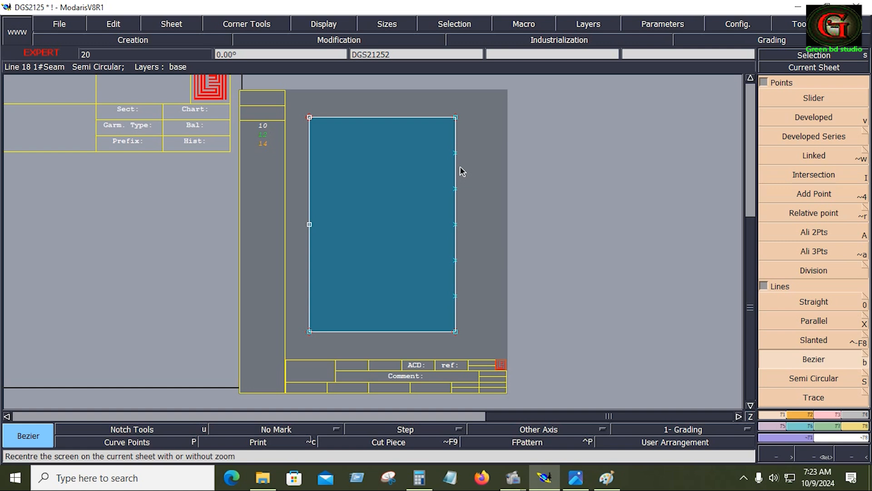
click(376, 222)
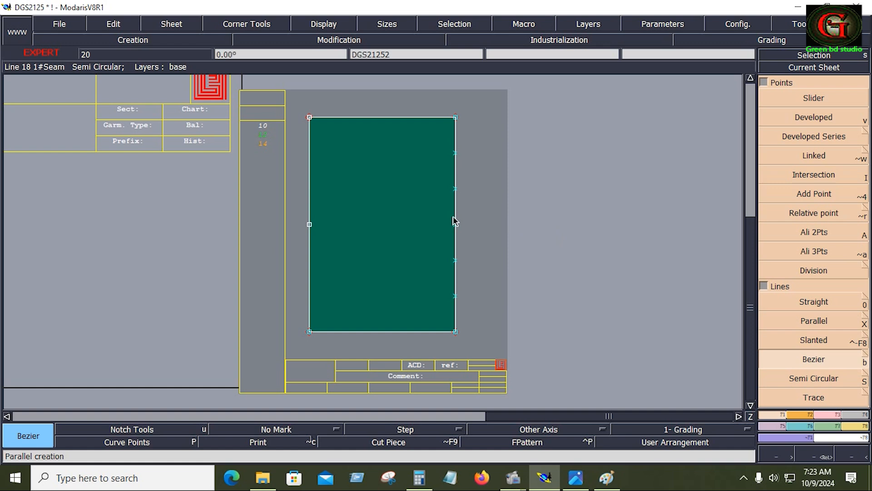
click(64, 25)
click(80, 74)
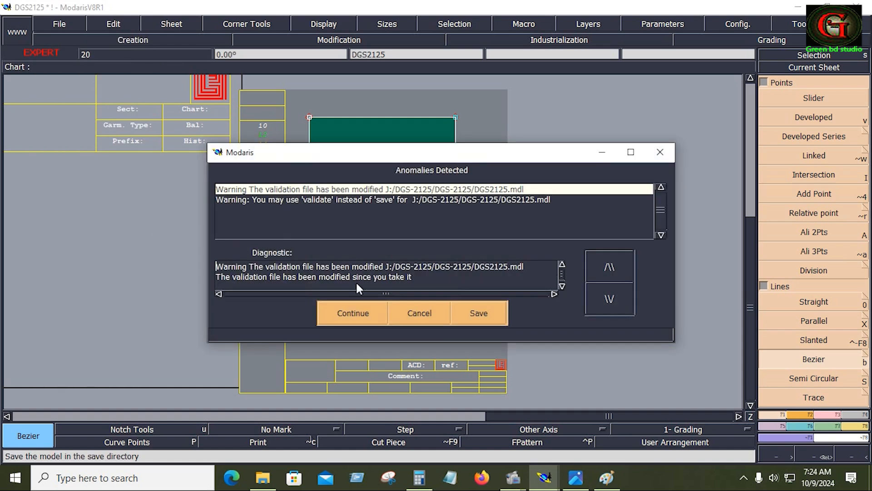
click(358, 318)
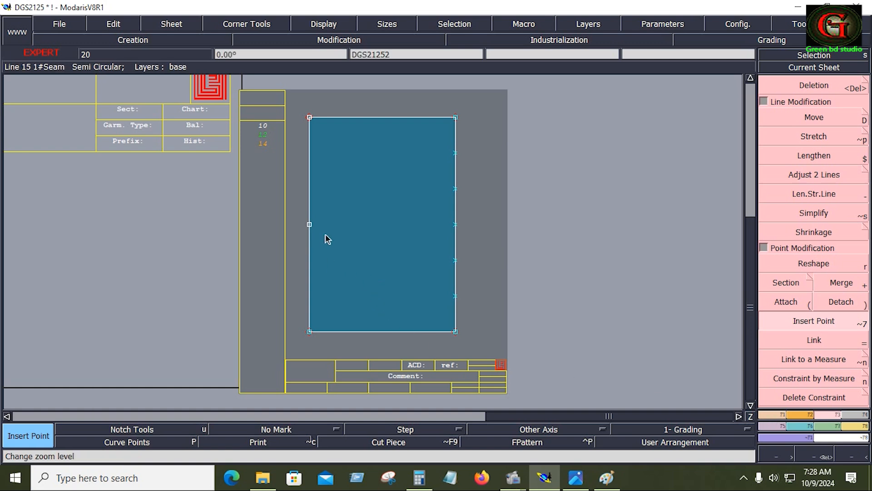
Merge the two halves of the skirt's hem line at the midpoint and delete the leftover point.
key(plus)
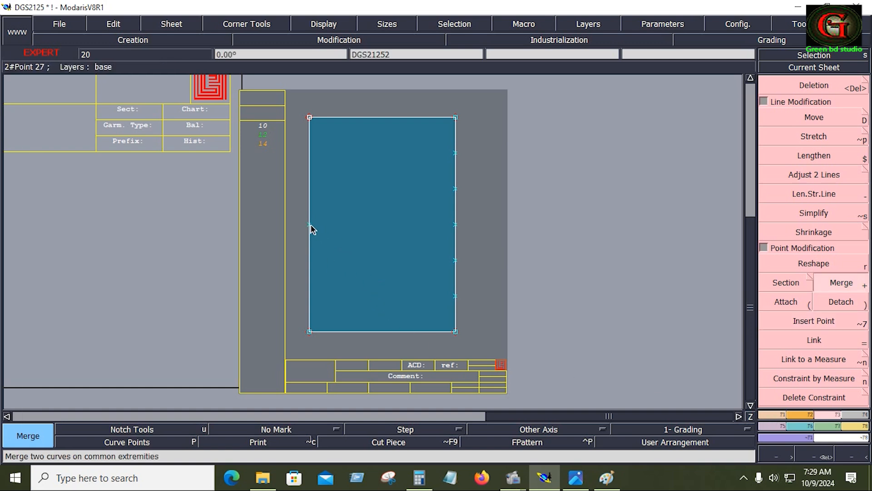
key(Delete)
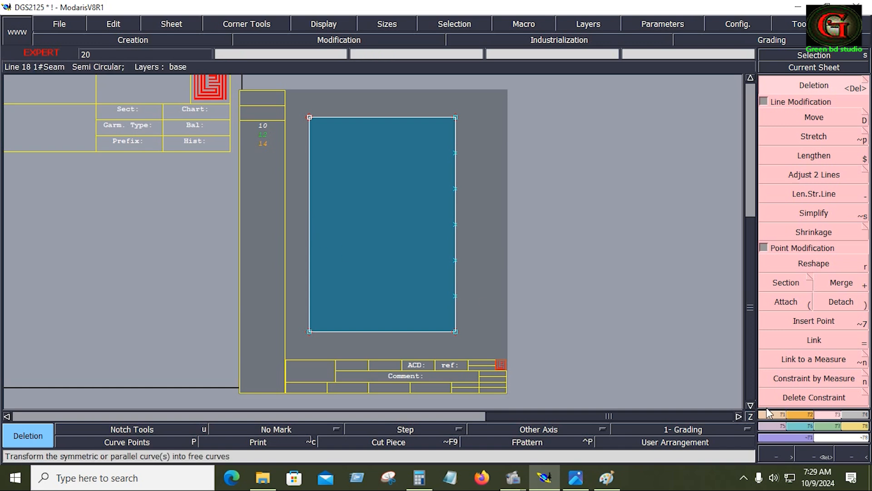
Divide the skirt's hem line into 6 equal parts with Sequence Division and insert the division points as curve points.
click(781, 415)
click(786, 342)
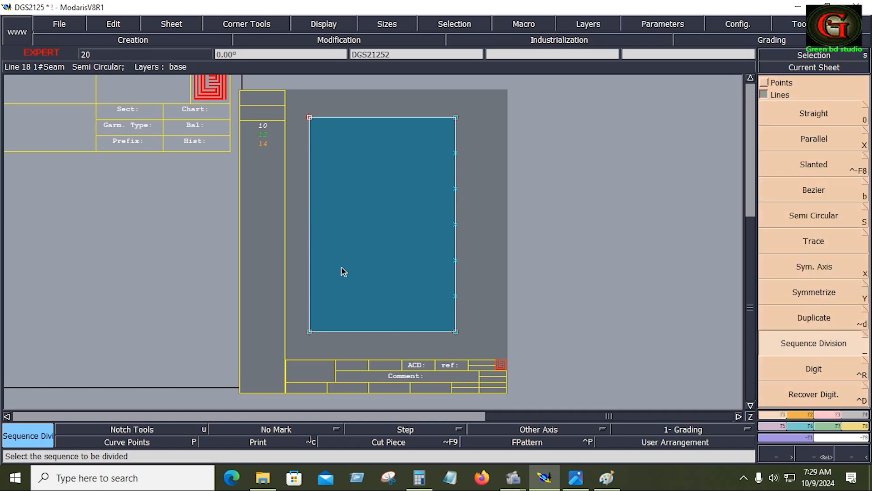
click(311, 120)
key(Return)
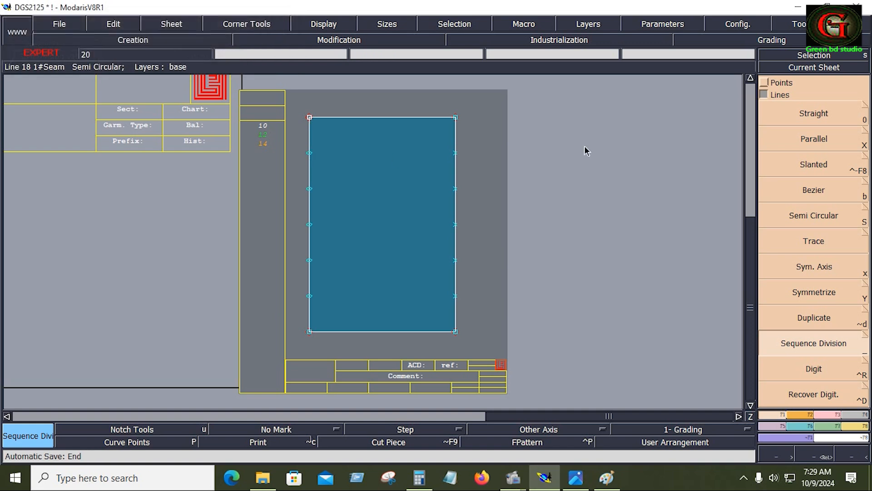
click(836, 415)
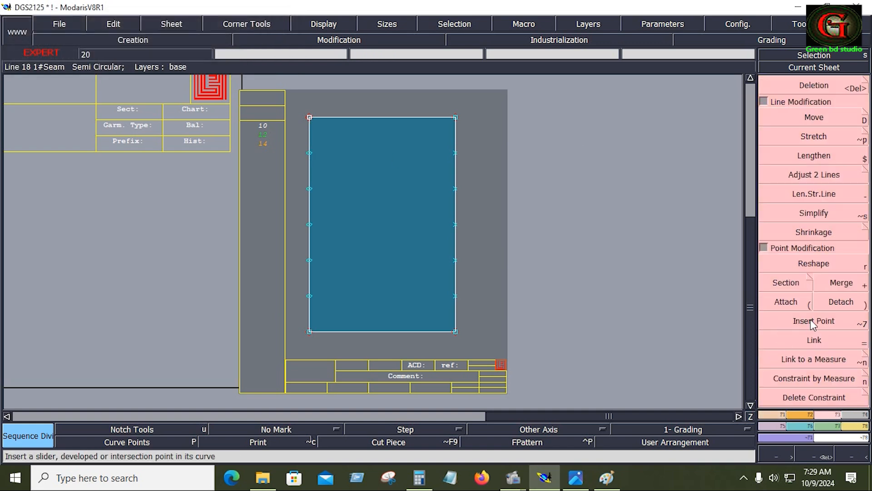
click(810, 320)
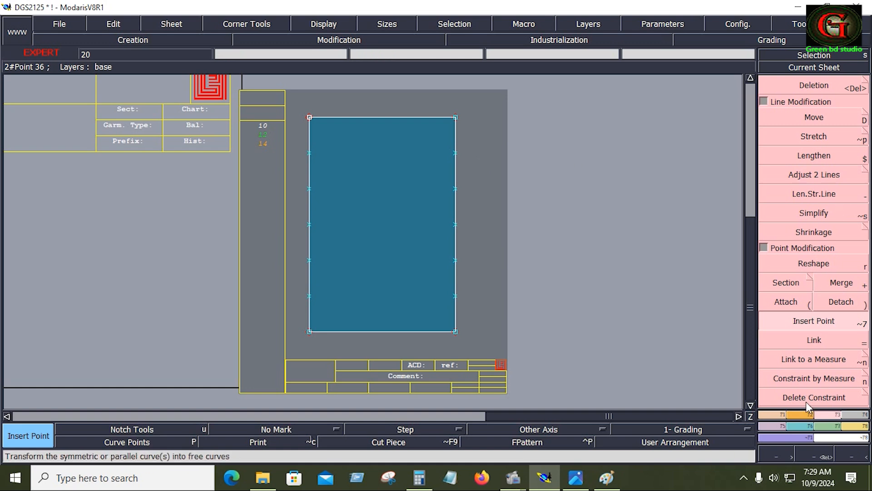
Try a developed point just beside the waist line's first division point, undo it and clear the point selection.
click(783, 414)
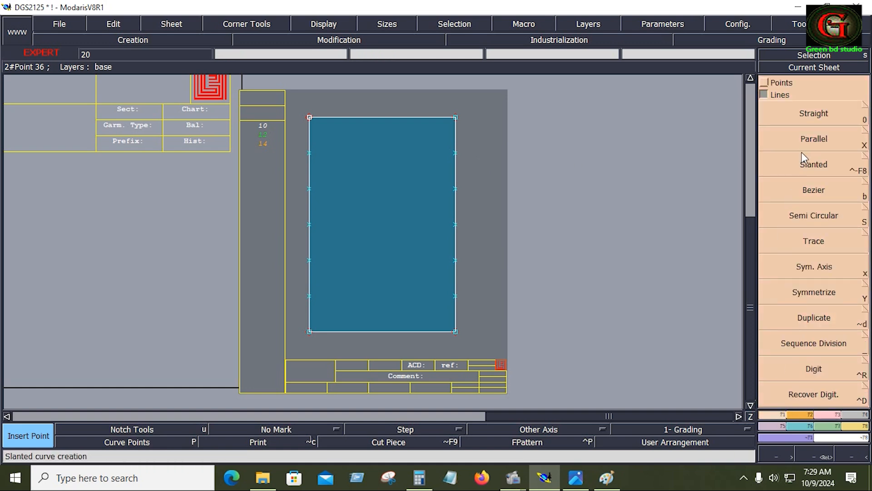
click(767, 85)
click(814, 120)
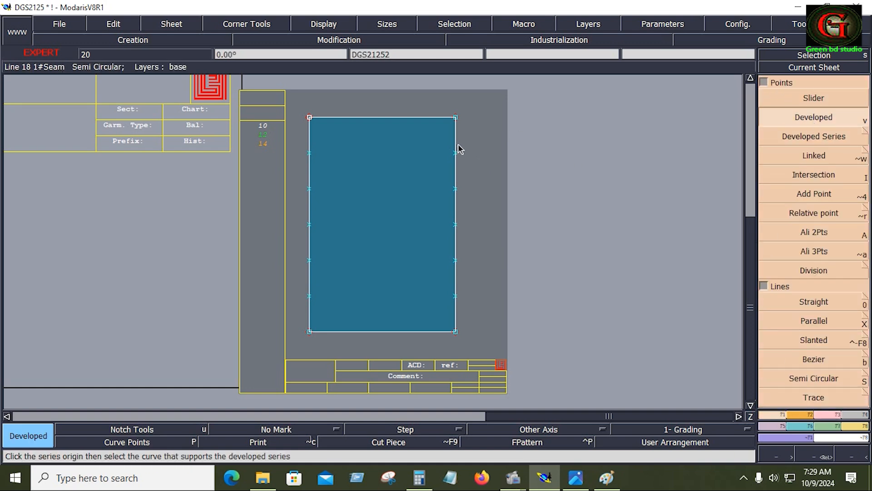
click(456, 154)
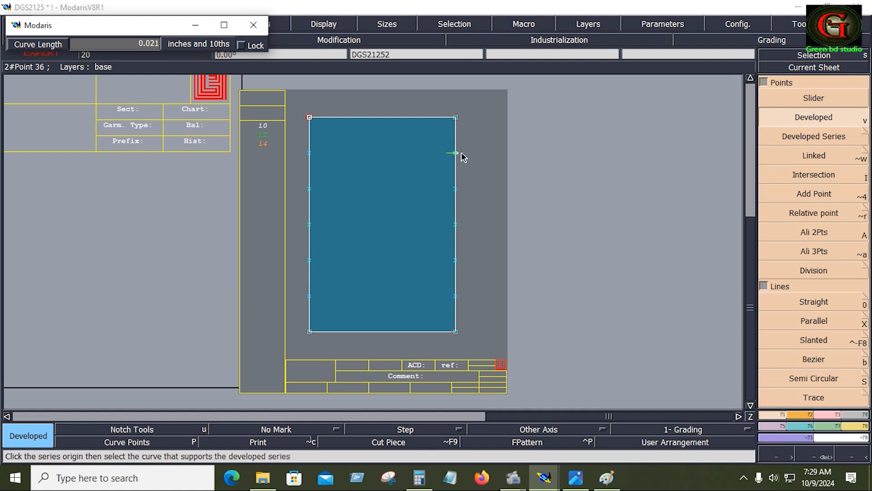
click(462, 154)
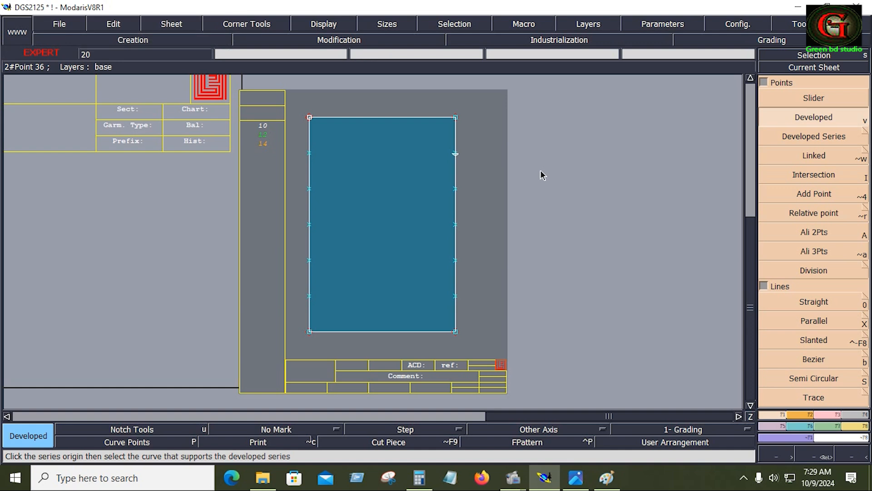
key(ctrl+z)
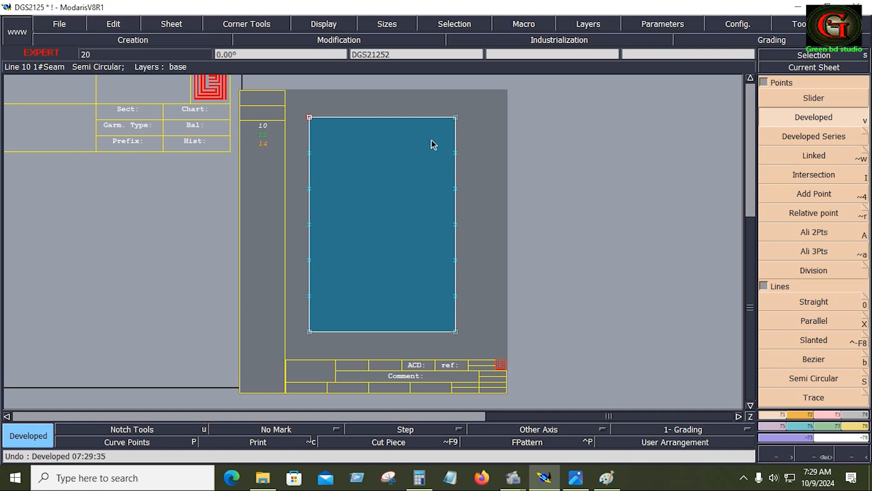
drag(431, 140, 479, 305)
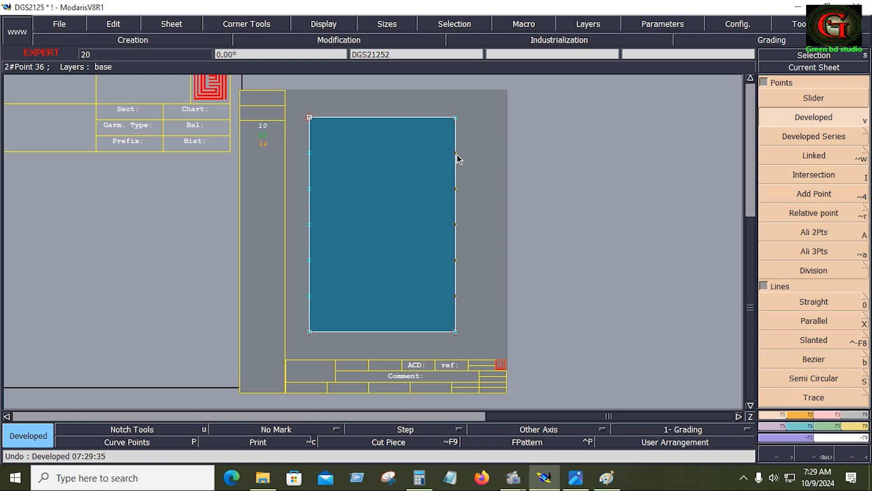
click(483, 159)
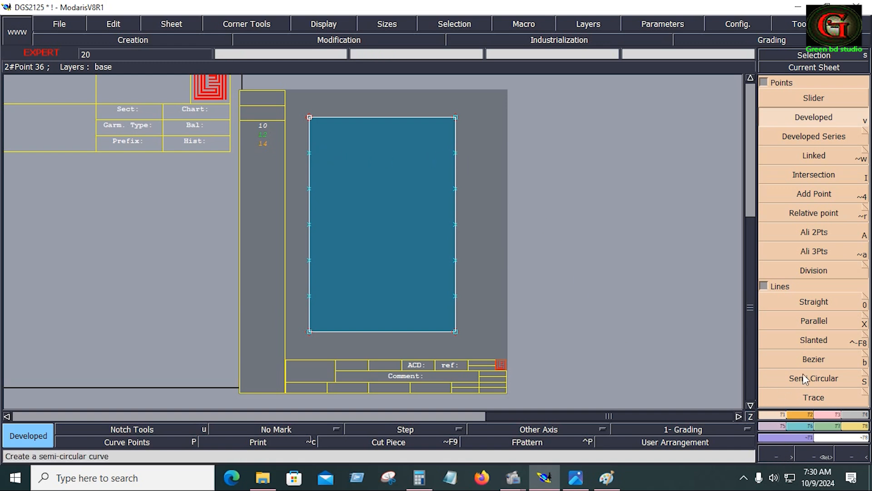
Create a line parallel to the skirt's lower side edge, offset outside the piece.
click(813, 323)
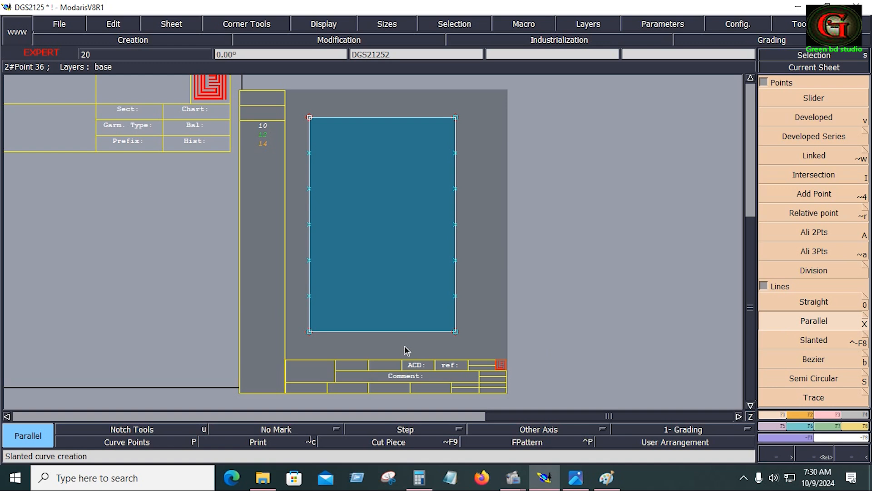
click(400, 332)
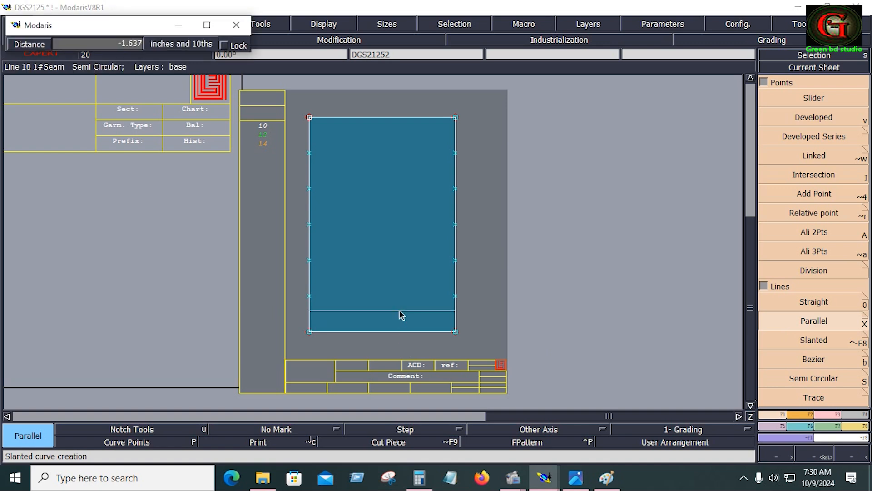
key(Down)
text(-4)
key(Return)
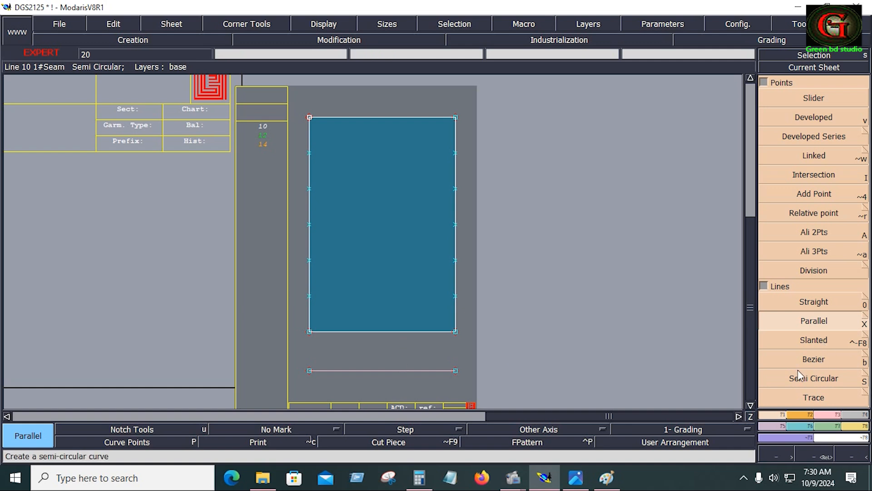
Close the strip below the skirt with Bezier lines joining both lower corners to the ends of the parallel line.
click(814, 359)
click(456, 332)
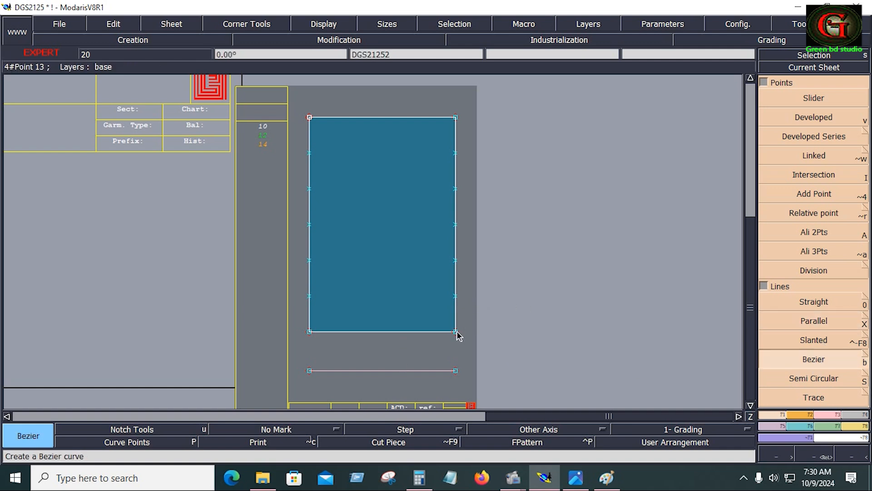
click(455, 370)
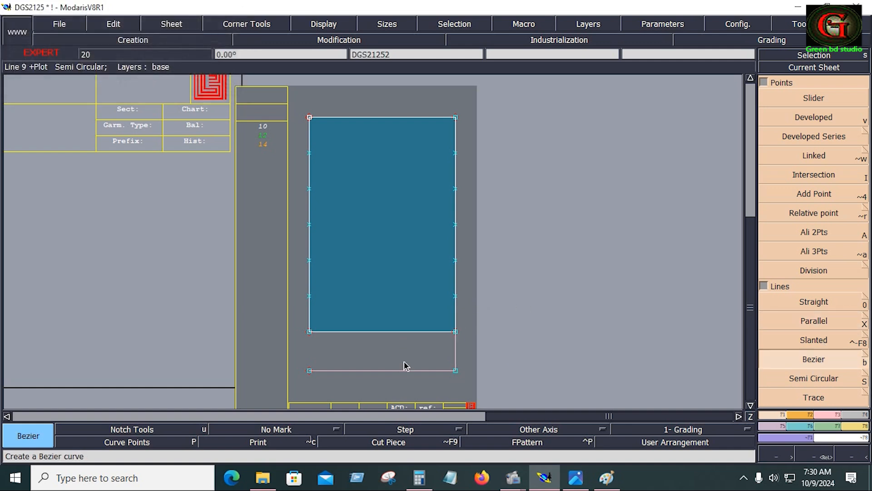
click(310, 332)
click(309, 371)
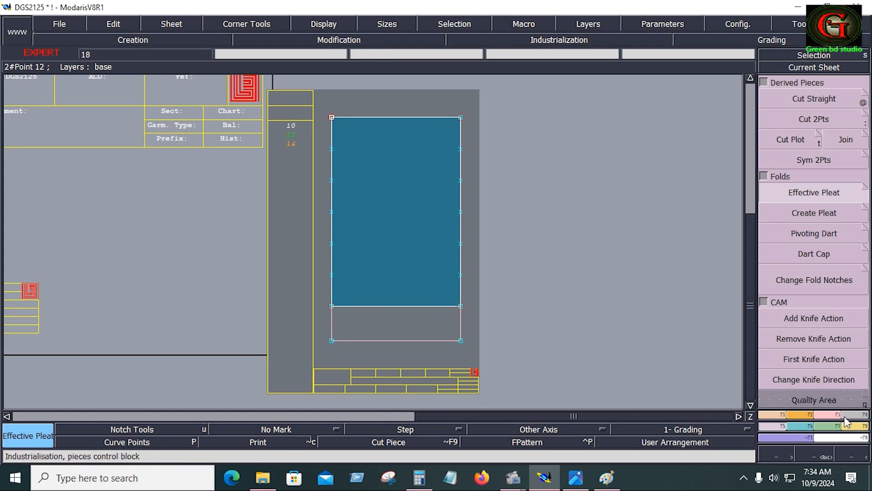
Measure the spacing between the waist line's division points with Length Measure and undo the measurements.
click(857, 426)
click(846, 187)
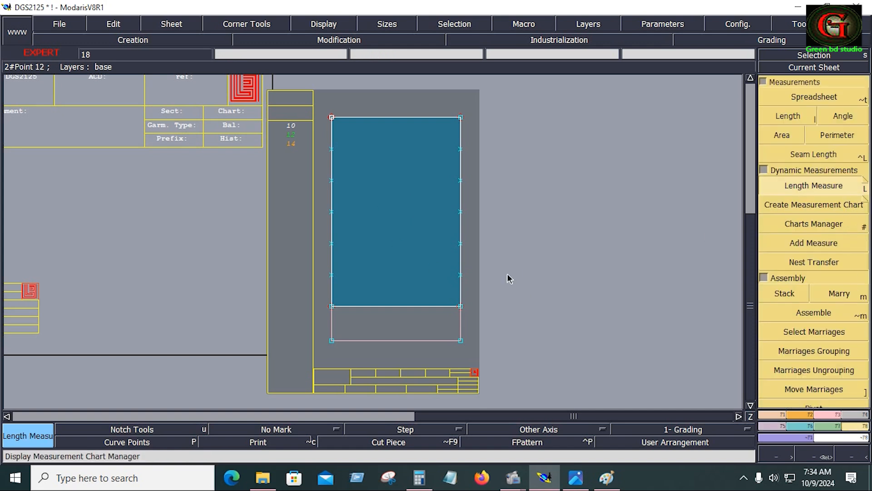
click(462, 243)
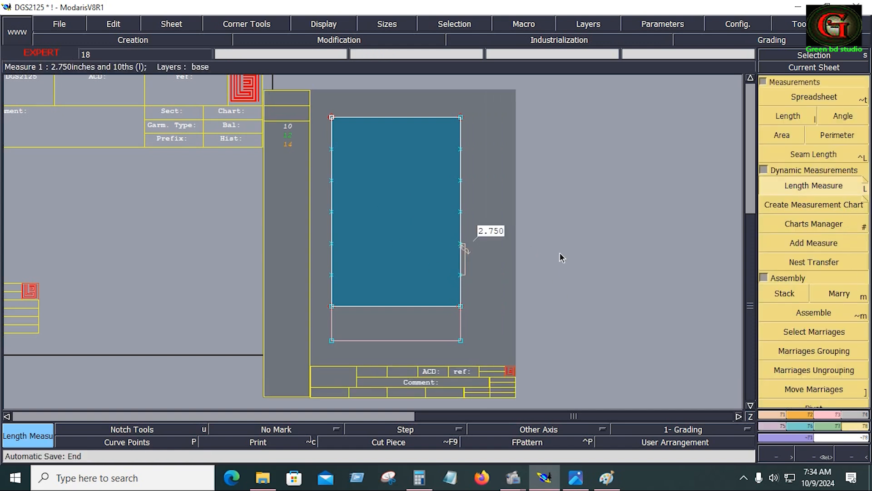
click(459, 214)
key(ctrl+z)
key(ctrl+z)
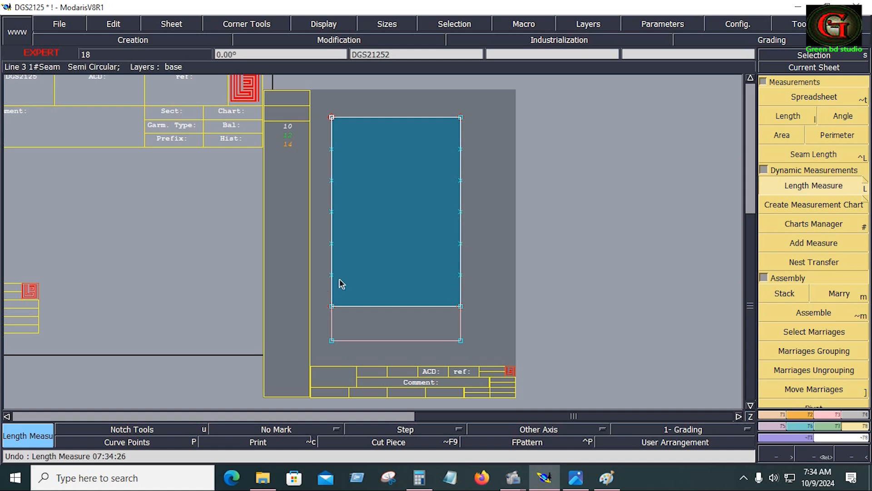
Draw a Bezier line across the skirt between the lowest division points of the waist and hem lines.
click(775, 415)
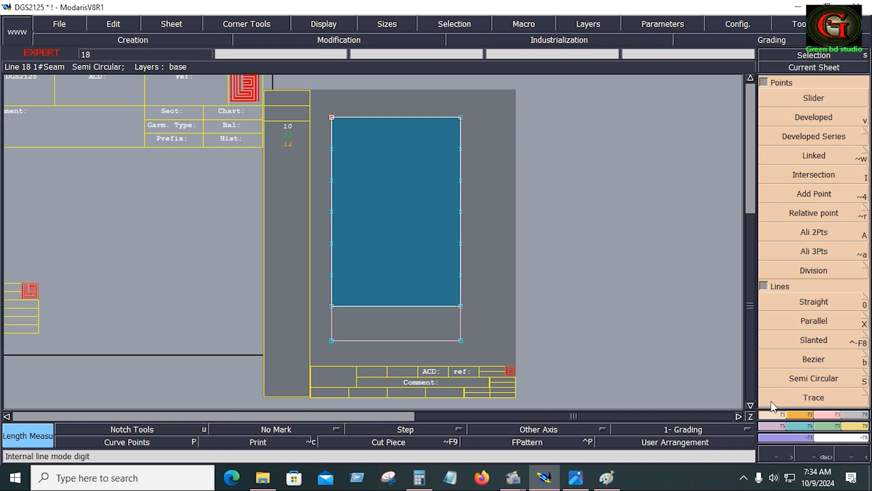
click(805, 366)
click(460, 274)
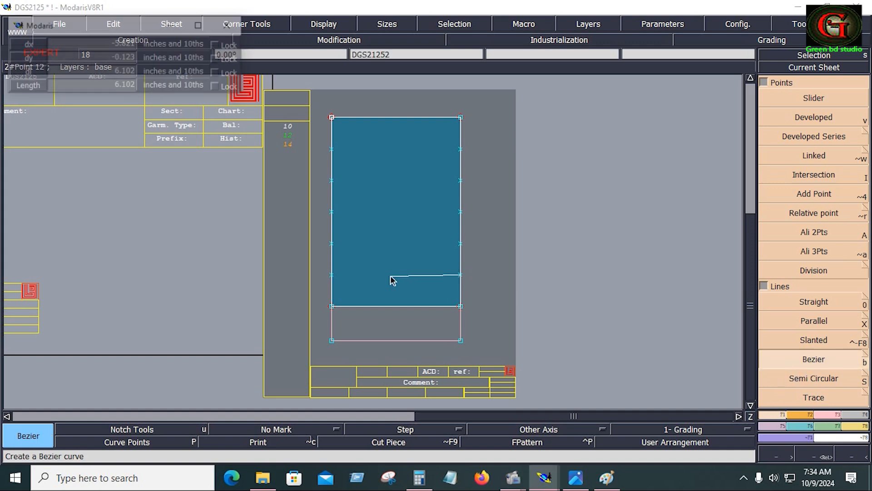
click(332, 275)
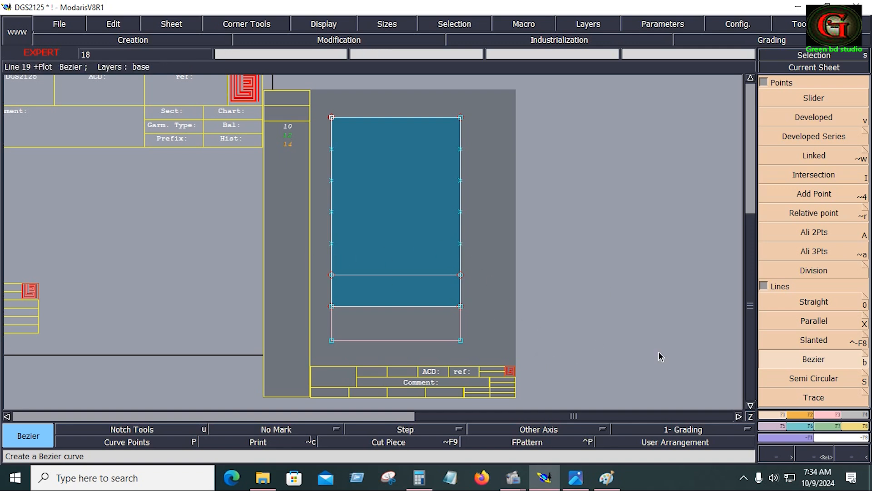
Try to extract the skirt's lowest strip as a separate seam piece, then undo the extraction.
key(shift+s)
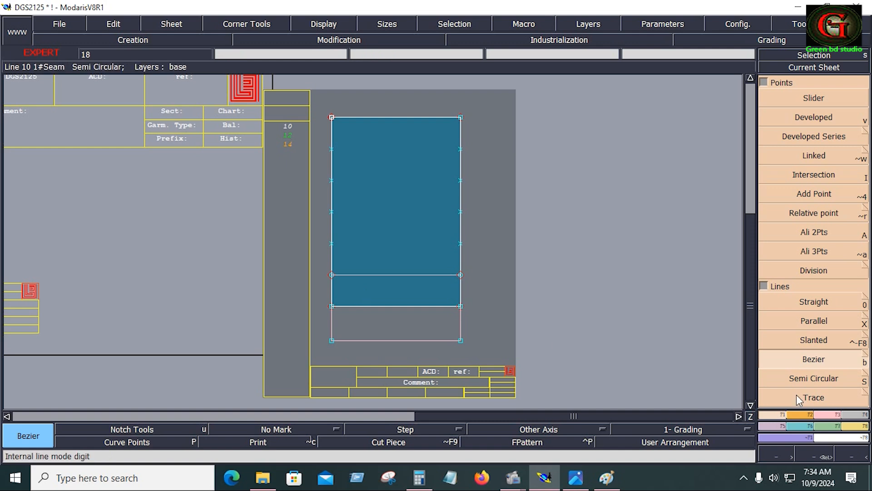
click(853, 415)
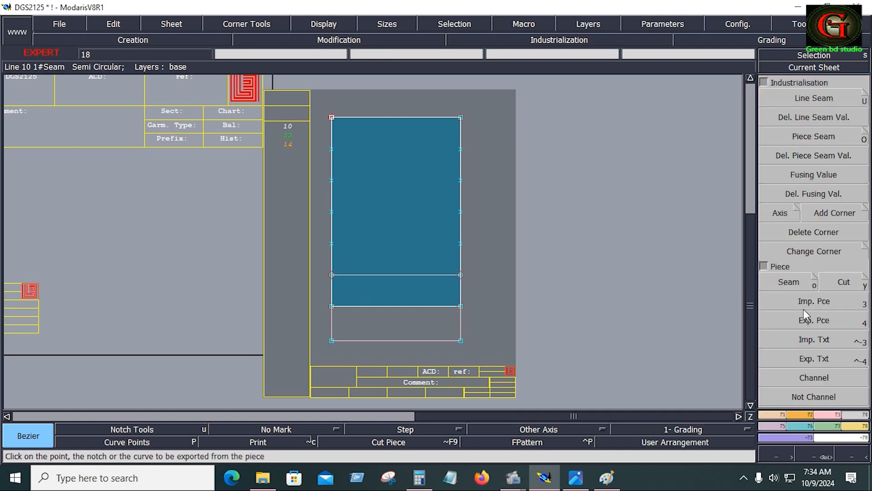
click(790, 282)
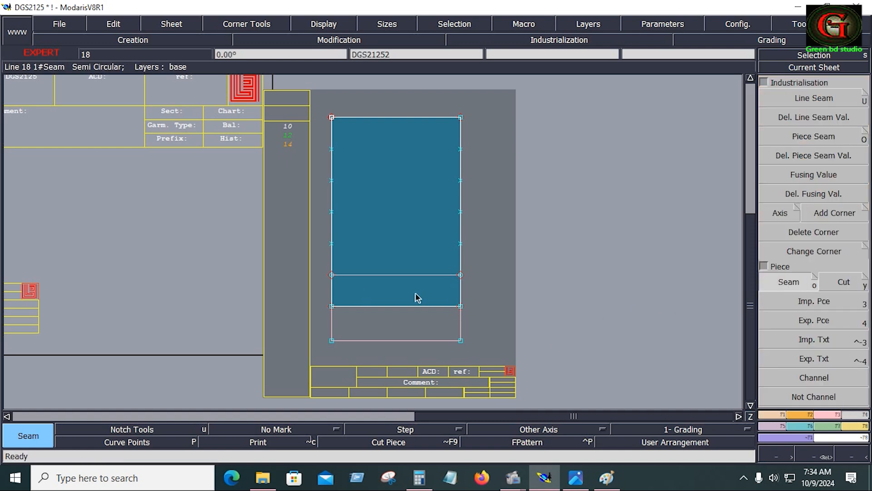
click(373, 287)
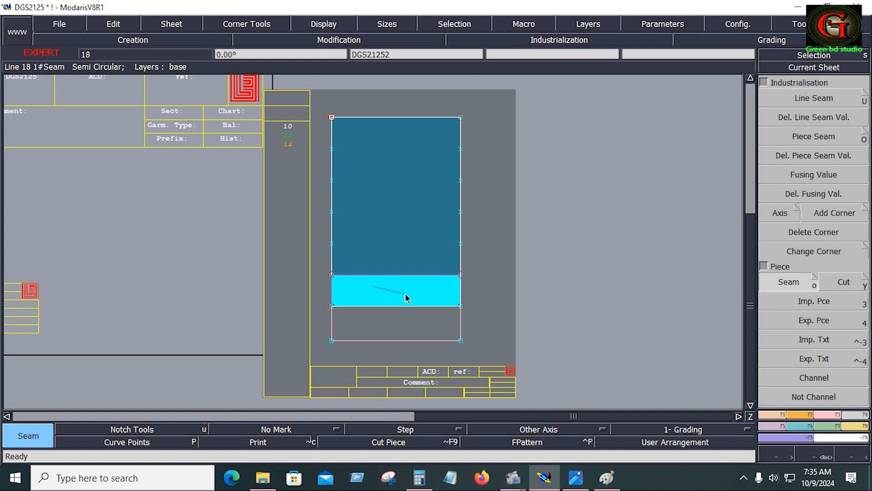
click(442, 296)
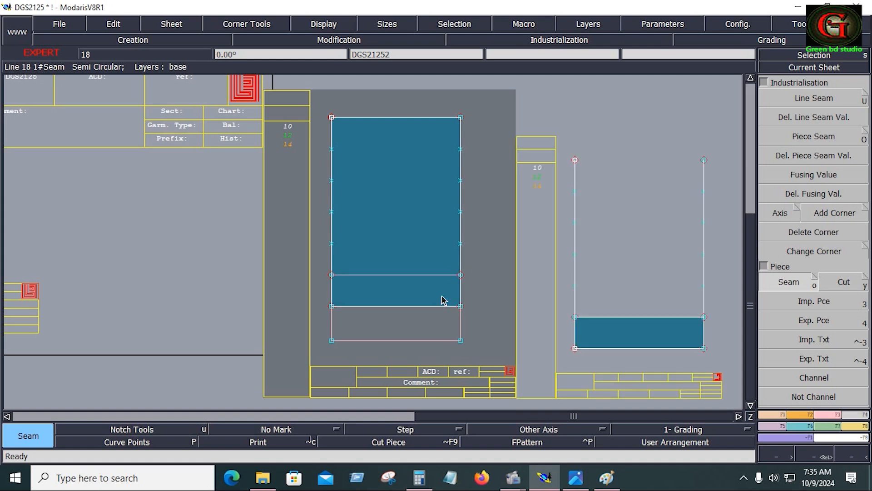
click(811, 300)
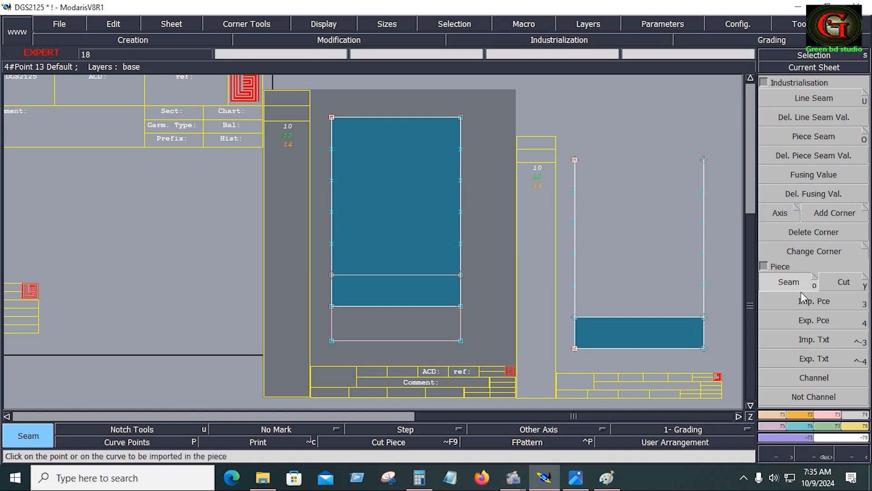
key(ctrl+z)
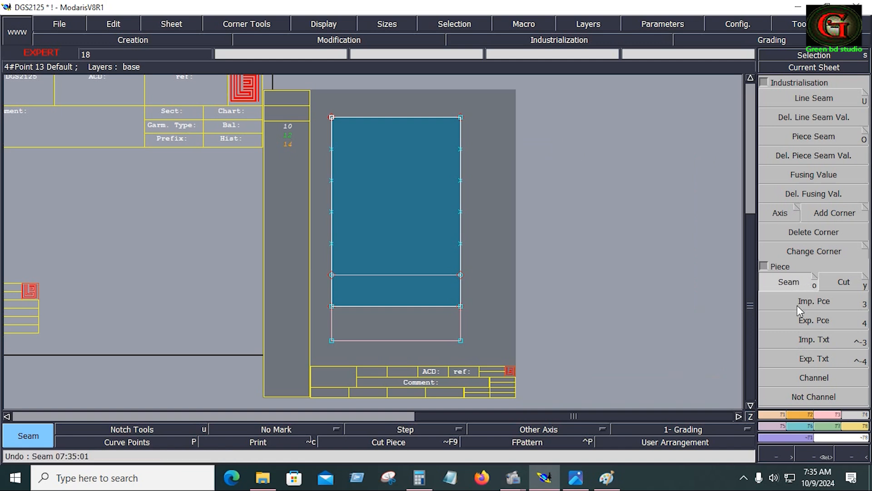
Turn off Respect Béziers and slide Points for piece extraction and extract the skirt's lowest strip as a seam piece.
click(815, 278)
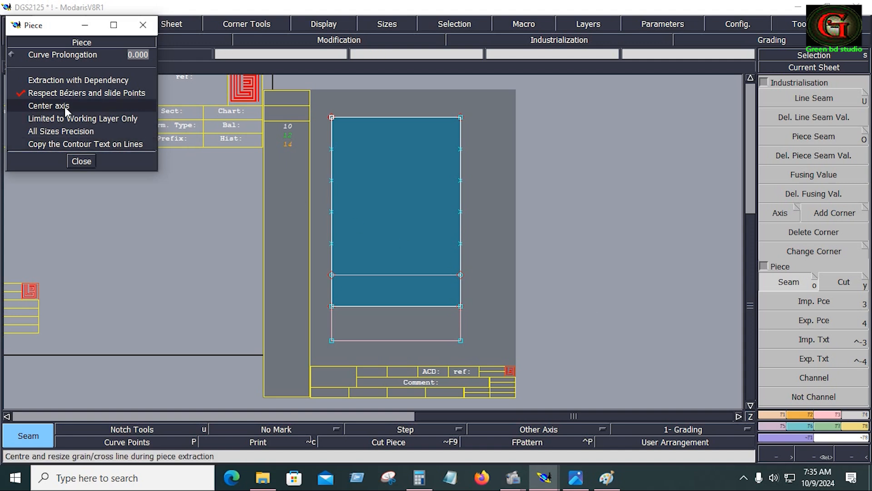
click(19, 92)
click(78, 164)
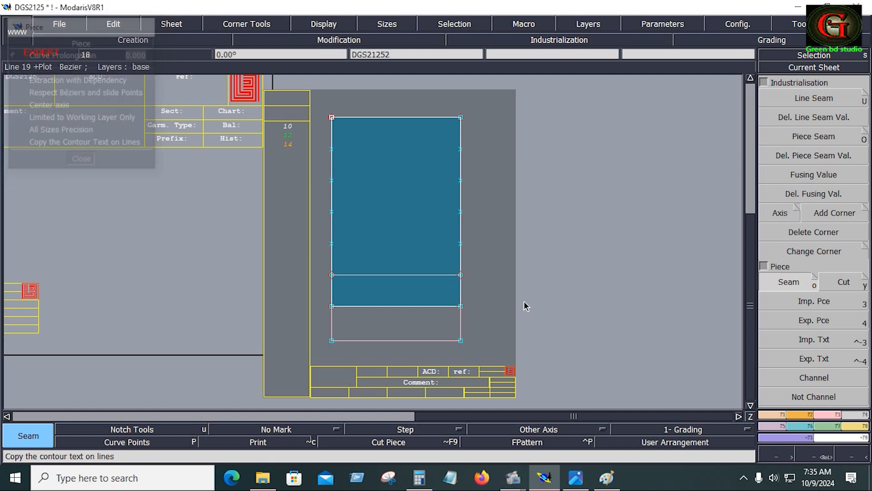
click(408, 289)
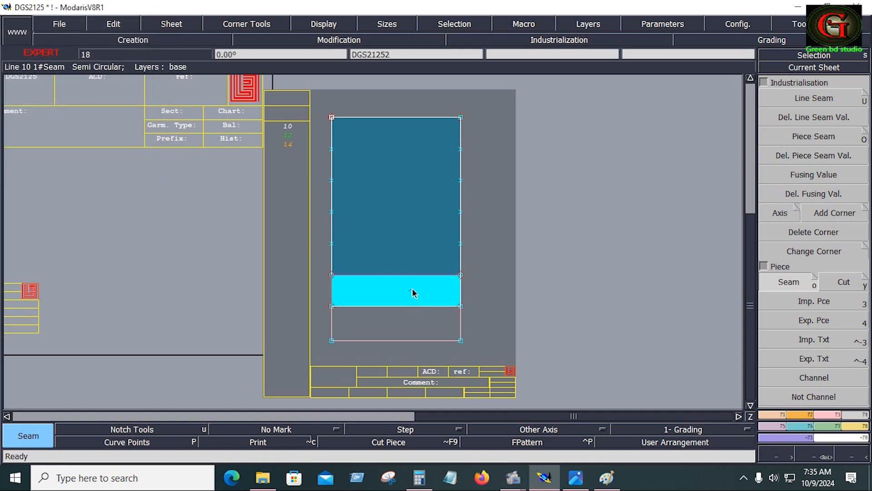
click(580, 348)
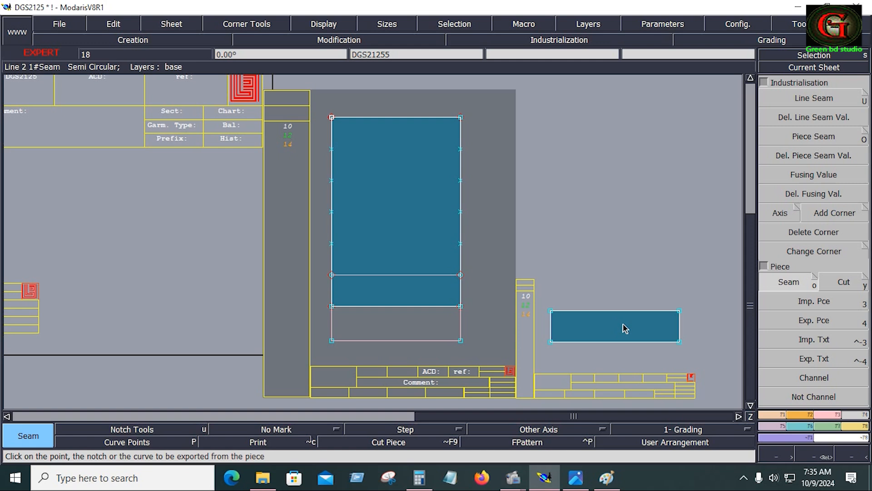
Extract further seam pieces from the skirt's lowest strip until there are six copies, and arrange all sheets on the desk.
click(433, 293)
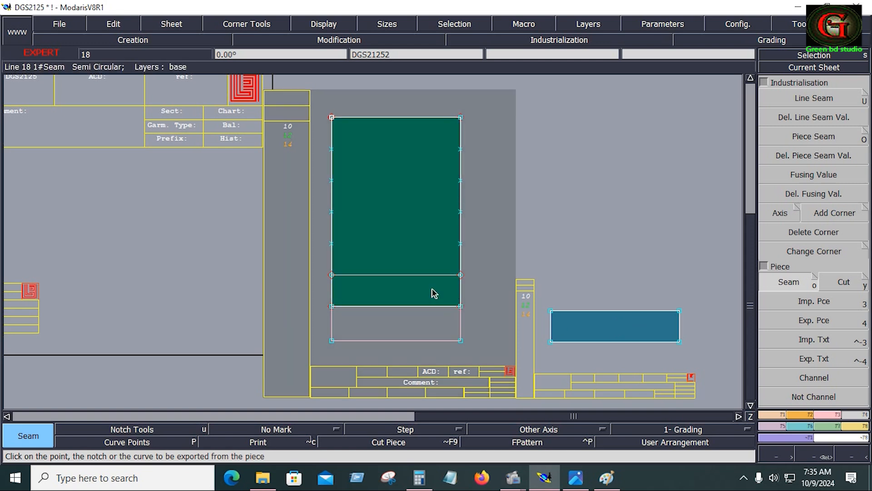
right_click(433, 294)
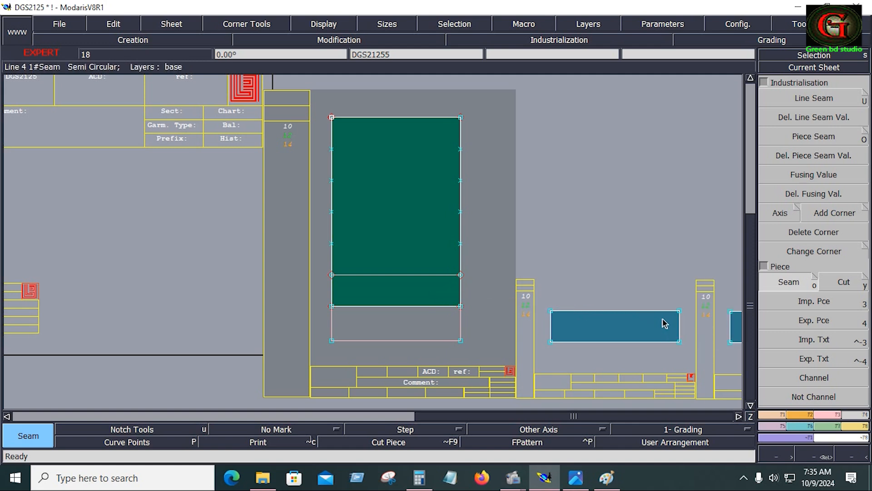
key(8)
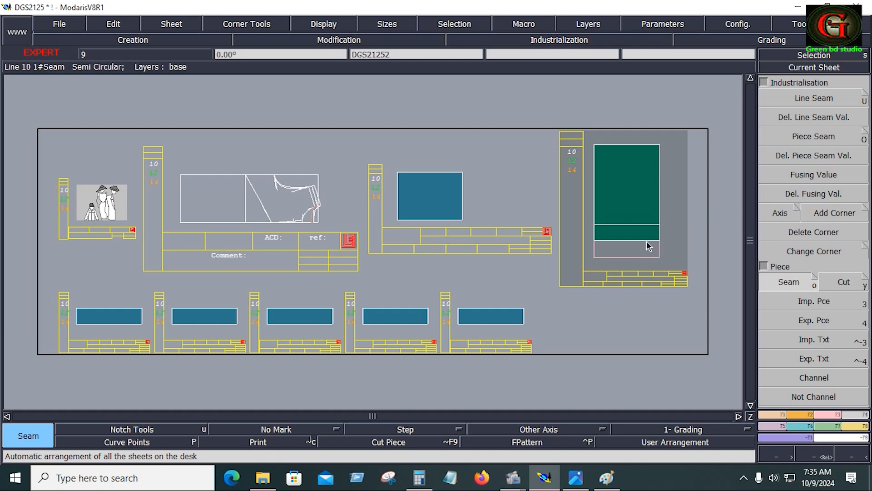
click(616, 231)
right_click(624, 233)
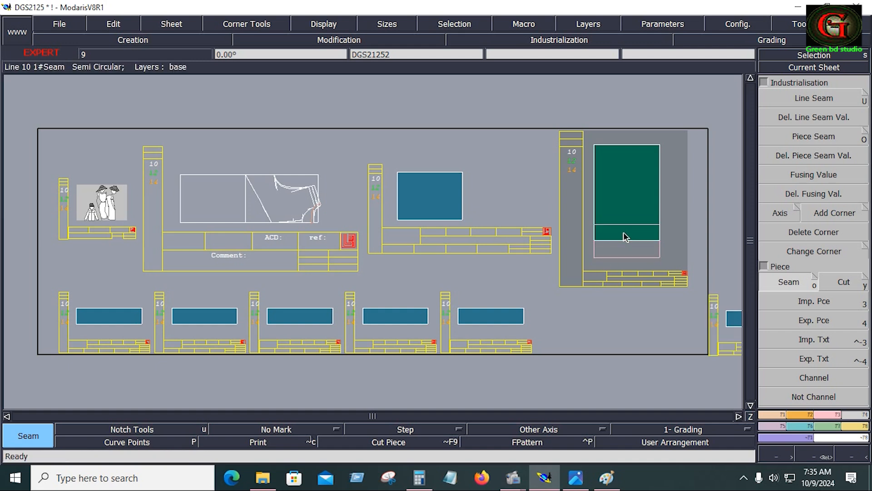
key(j)
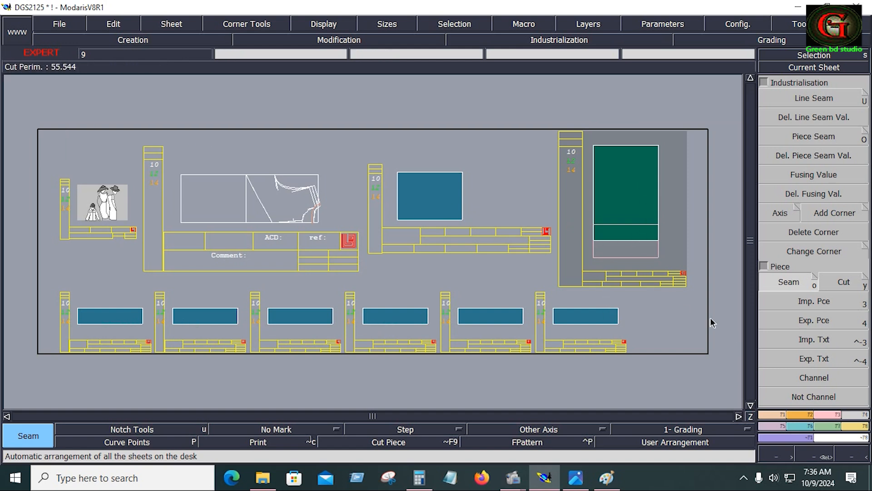
Extract five seam pieces from the strip outlined below the skirt and rearrange all sheets on the desk.
click(633, 250)
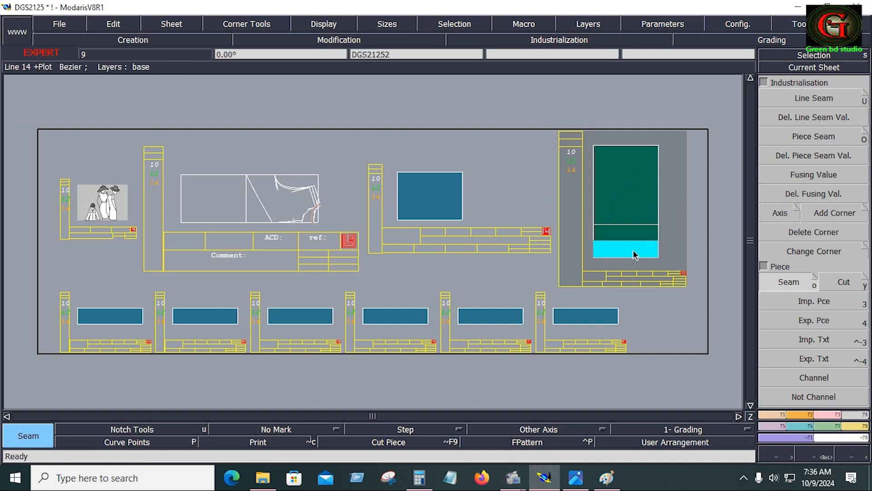
right_click(633, 251)
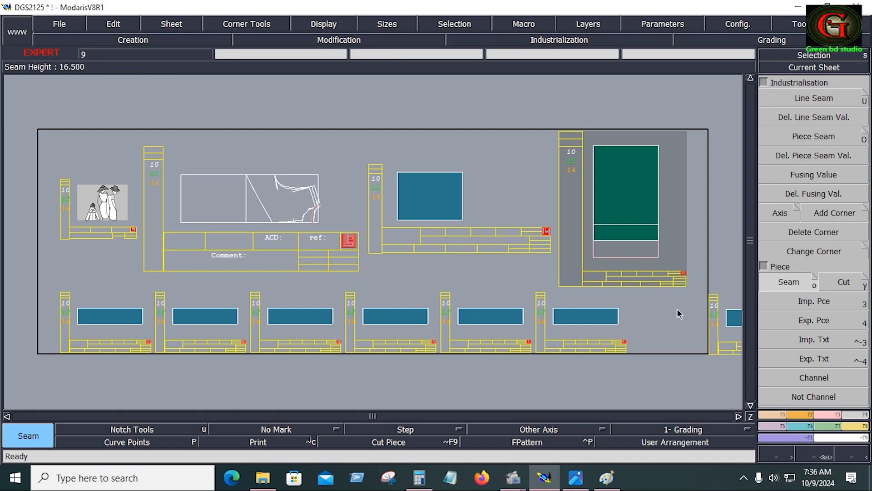
key(8)
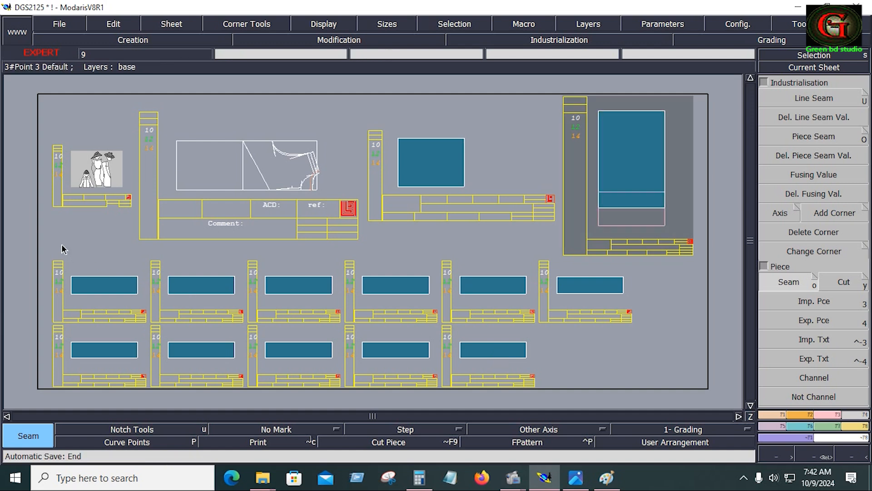
drag(62, 245, 641, 300)
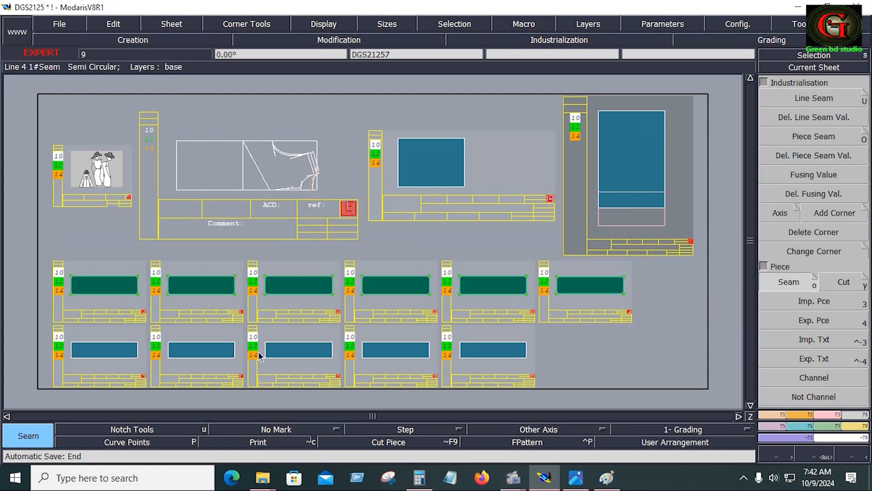
drag(64, 326, 552, 370)
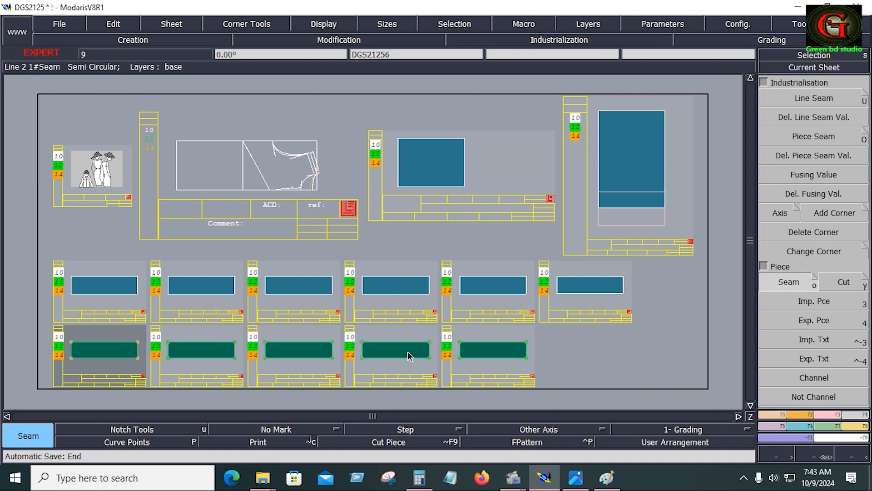
click(578, 356)
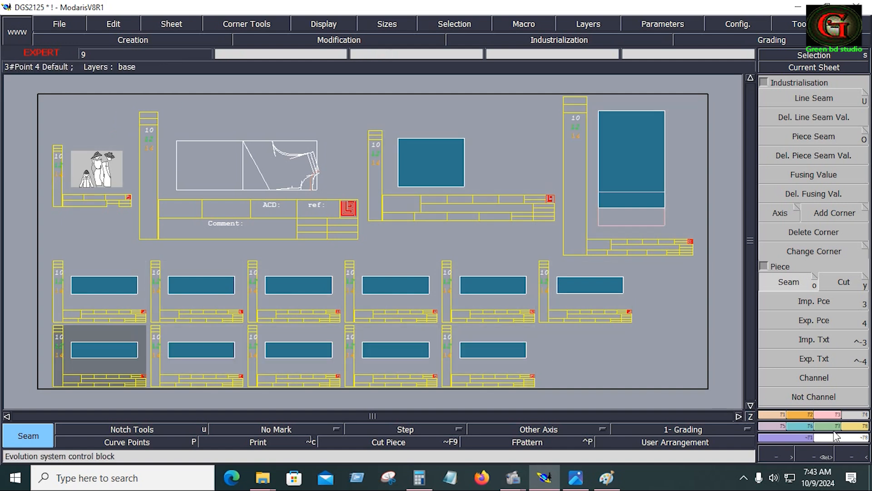
Marry the first strip of the lower row onto the upper edge of the first strip in the upper row.
click(857, 425)
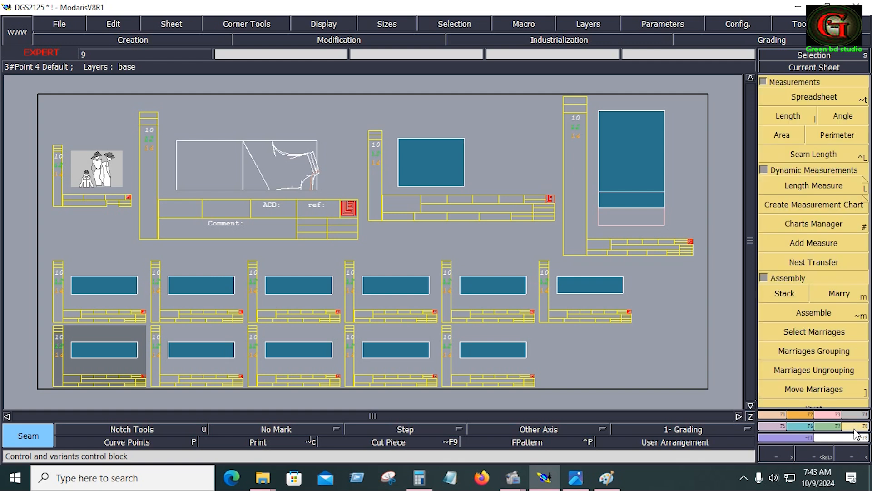
click(843, 299)
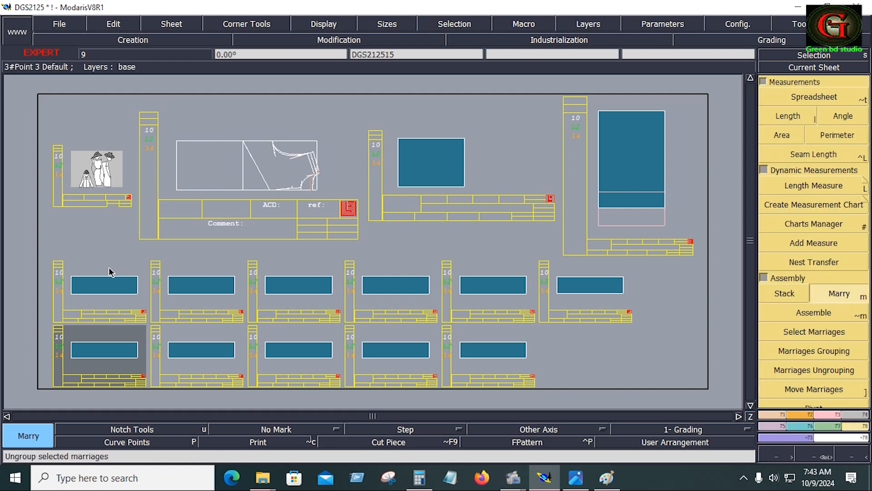
click(100, 292)
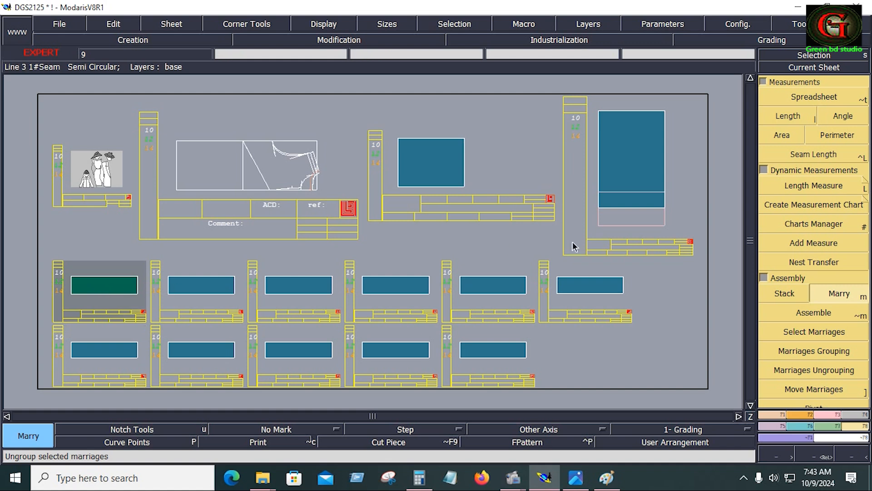
click(660, 203)
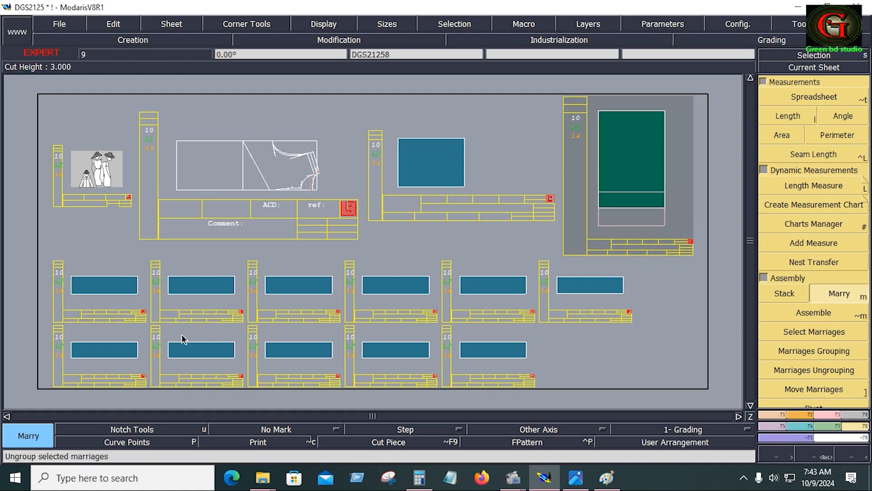
click(137, 358)
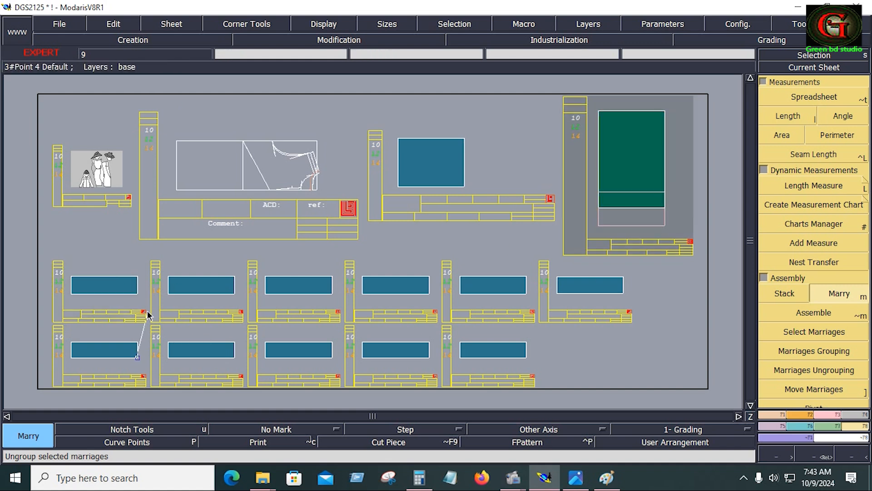
click(138, 282)
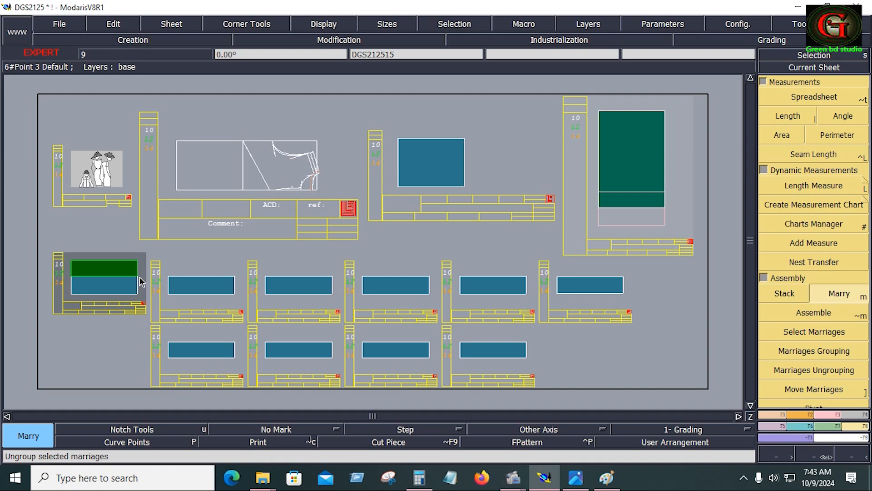
Marry the second upper-row strip and then the second lower-row strip onto the top of the joined strips.
click(217, 286)
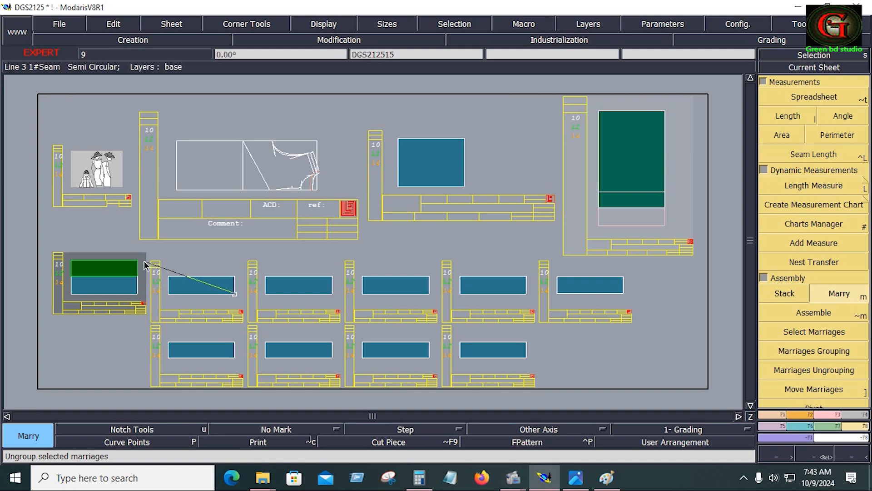
click(138, 263)
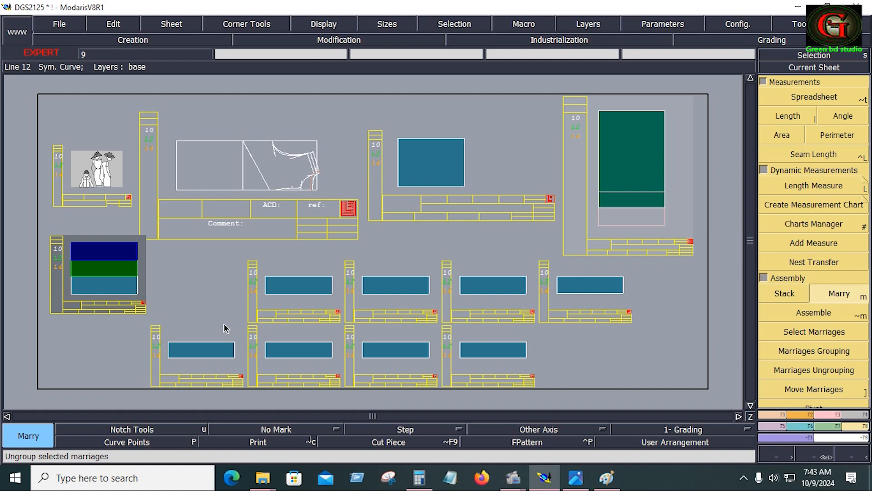
click(235, 358)
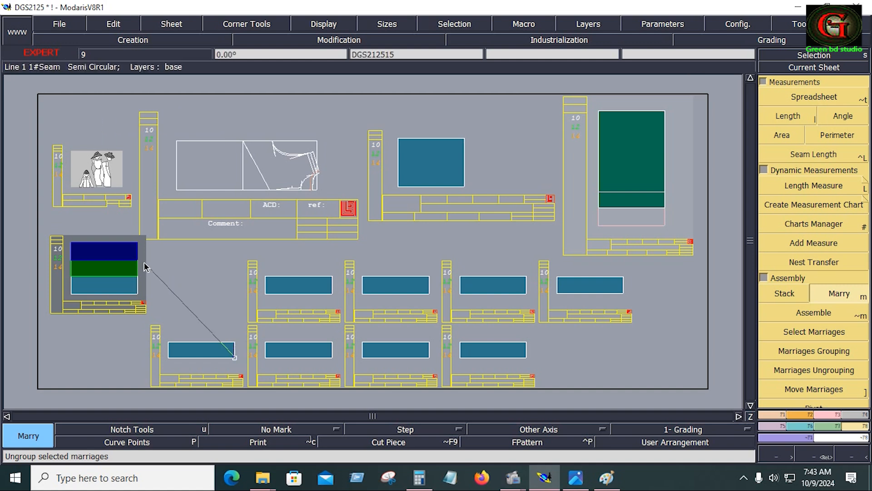
click(138, 247)
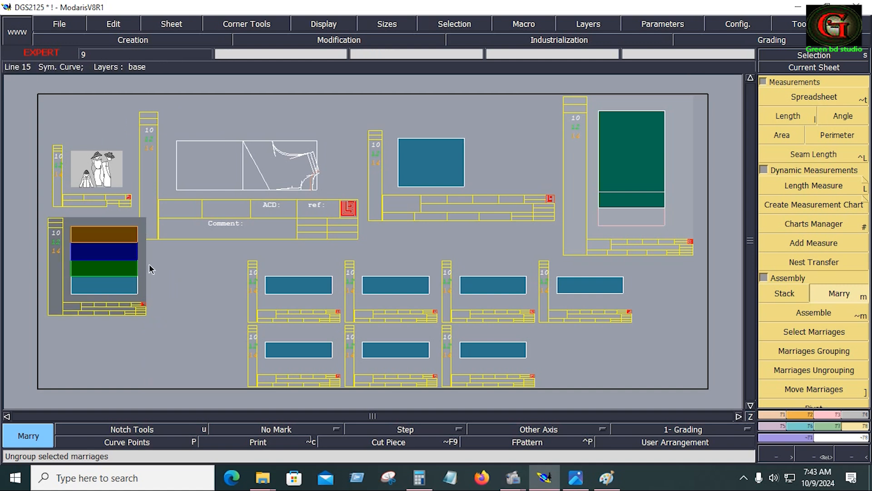
Continue the alternating assembly by marrying the third upper-row strip and then the third lower-row strip on top.
click(332, 294)
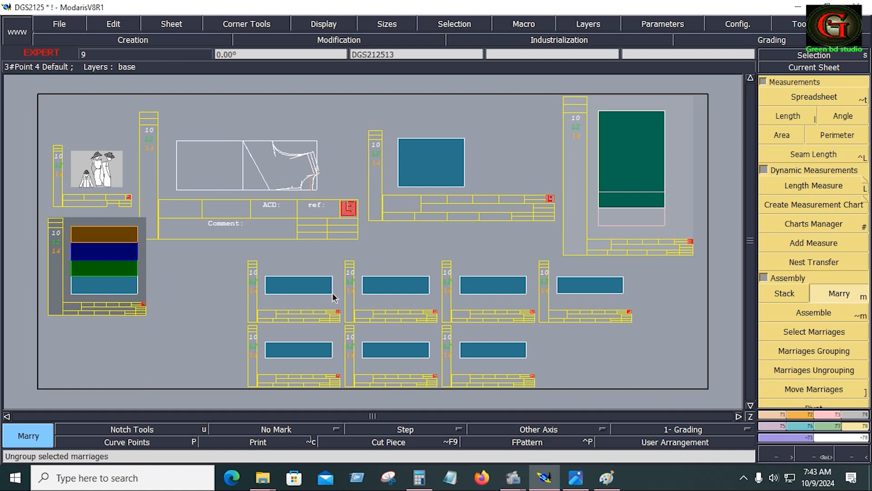
click(139, 227)
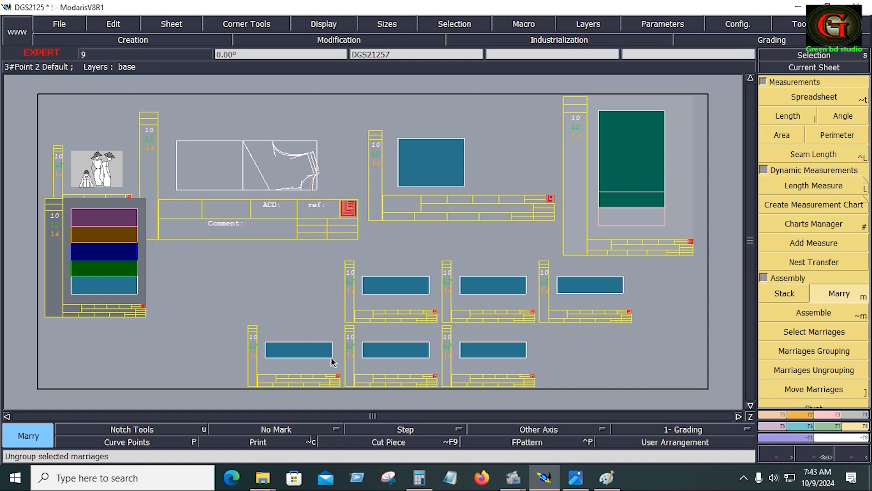
click(332, 361)
click(138, 211)
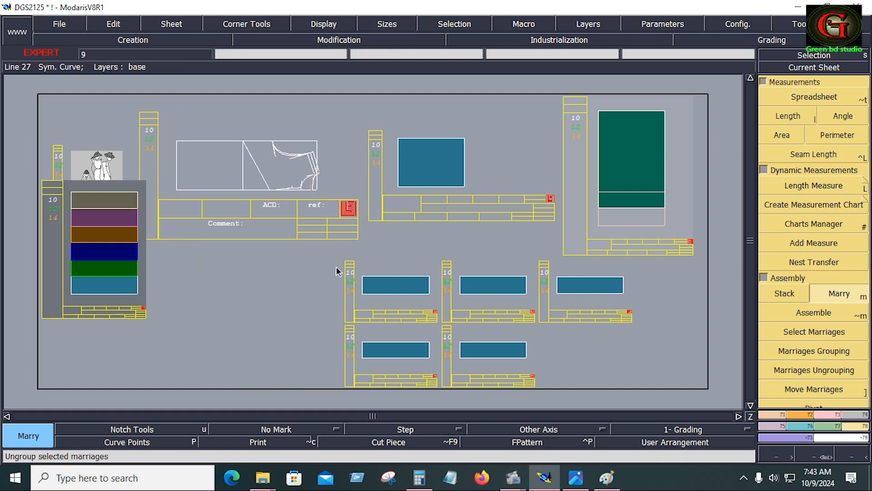
Marry the next upper-row strip and then the next lower-row strip onto the top of the six joined strips.
click(430, 295)
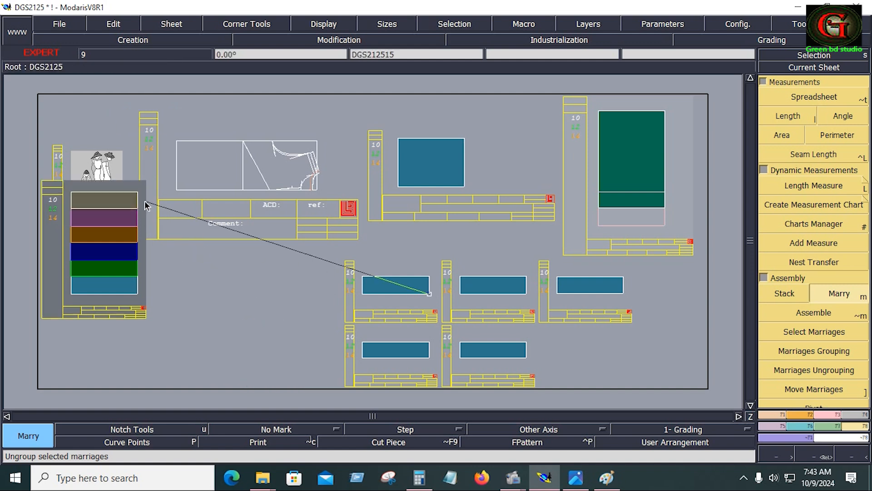
click(138, 193)
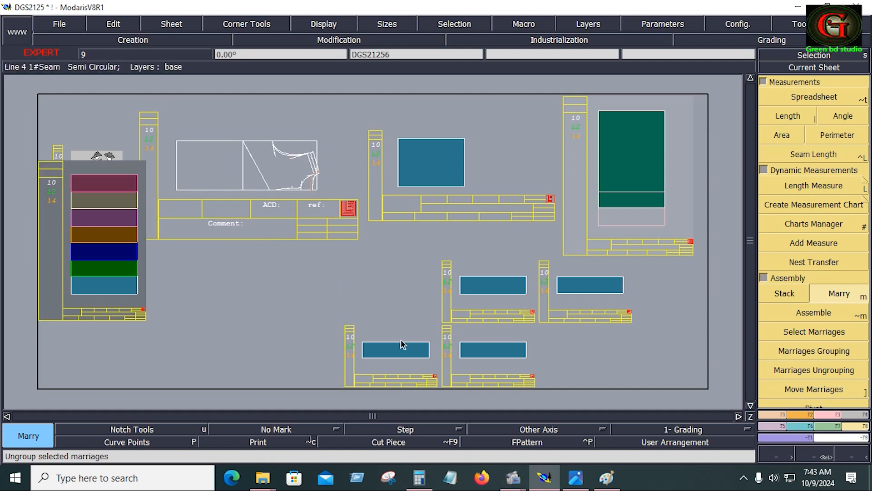
click(430, 358)
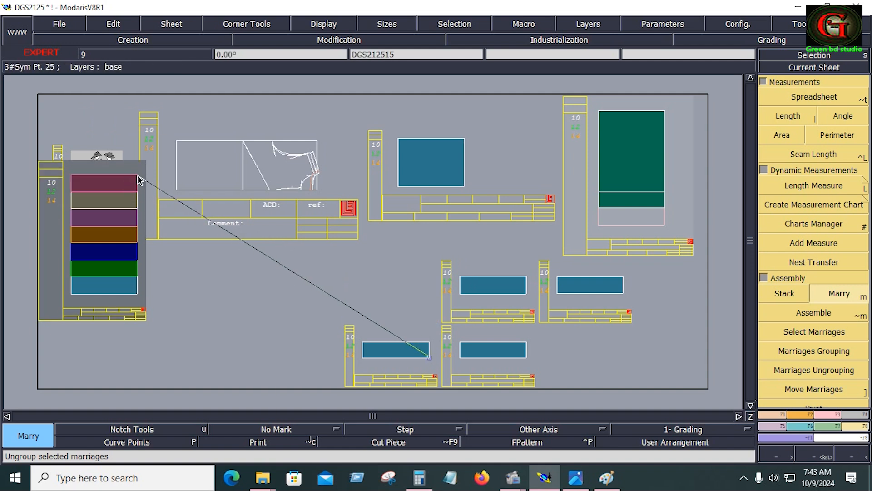
click(141, 181)
Marry the last three loose strips onto the top of the assembly, alternating upper-row, lower-row and upper-row strips.
click(527, 293)
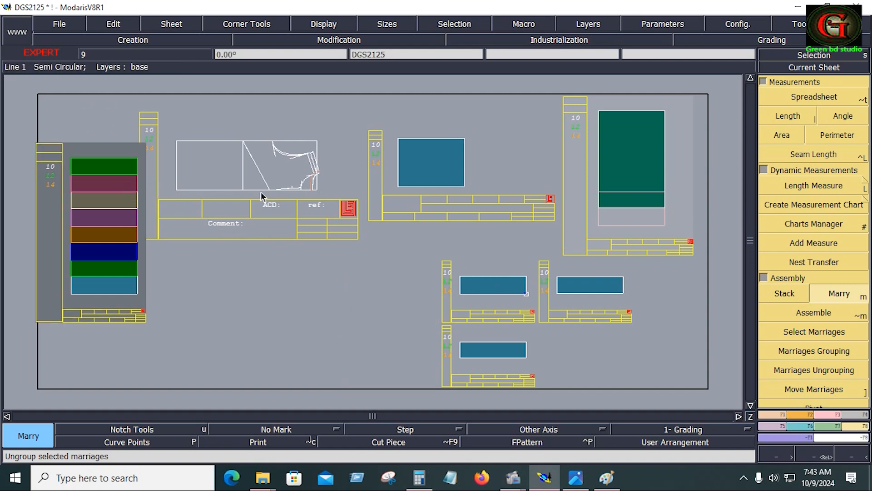
click(136, 160)
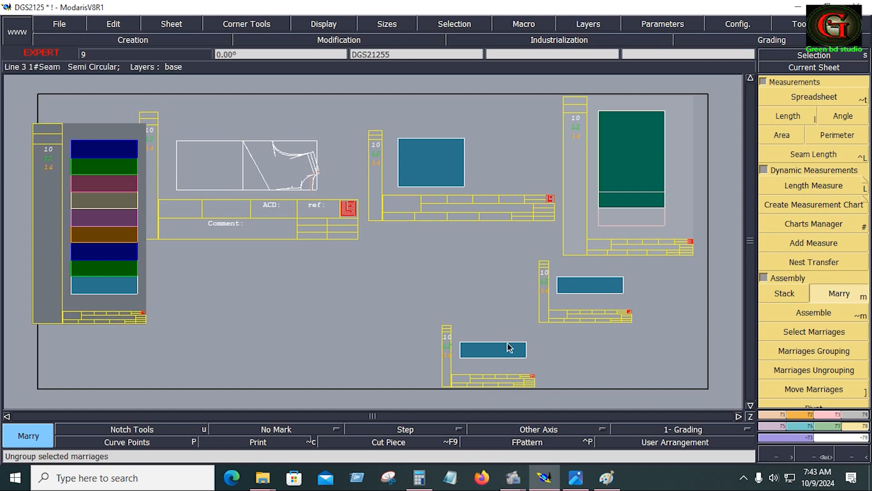
click(528, 357)
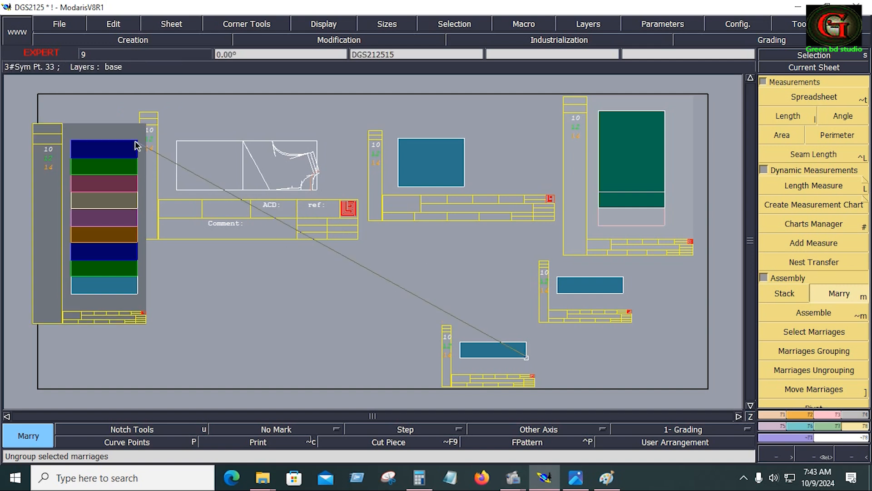
click(137, 143)
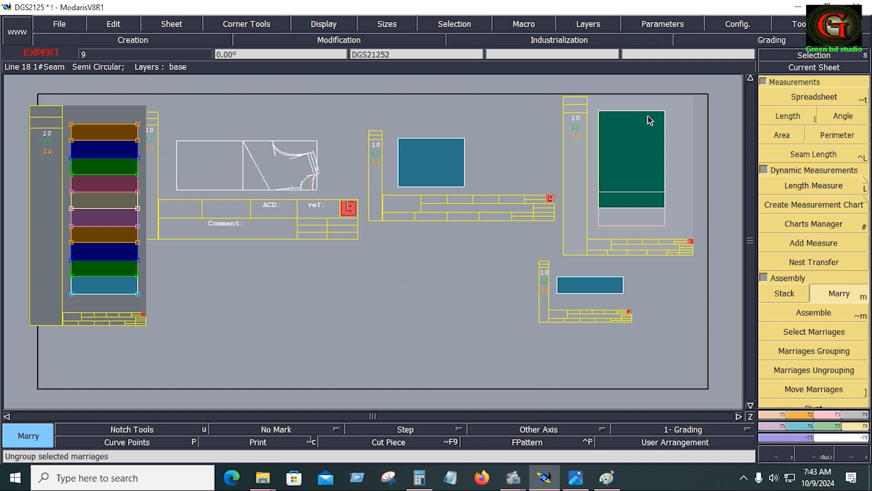
click(624, 294)
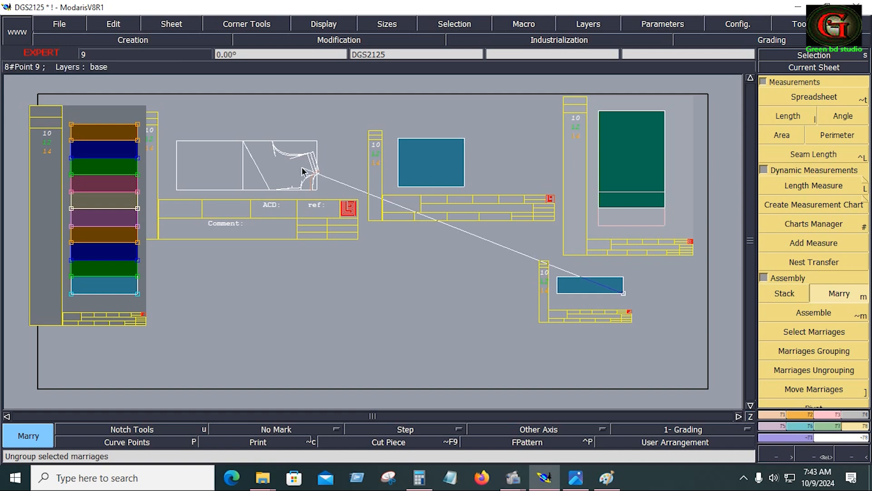
click(139, 127)
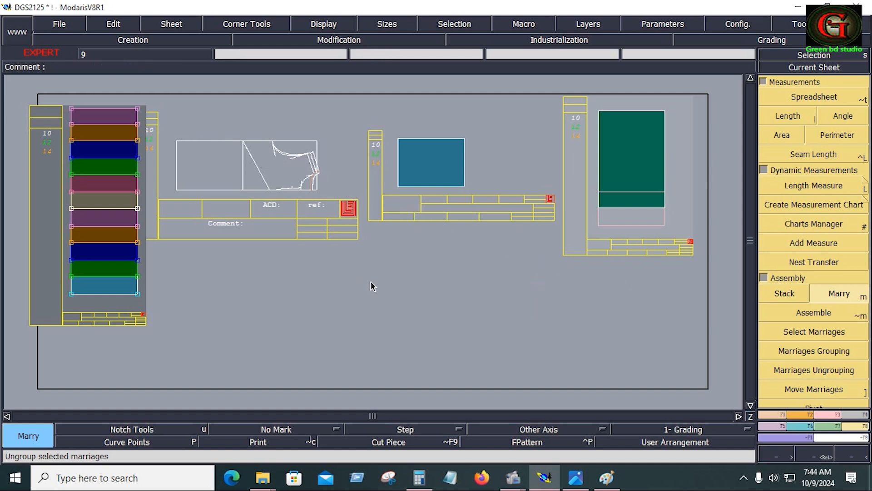
Extract one seam piece covering all the married strips and automatically arrange the sheets on the desk.
key(Home)
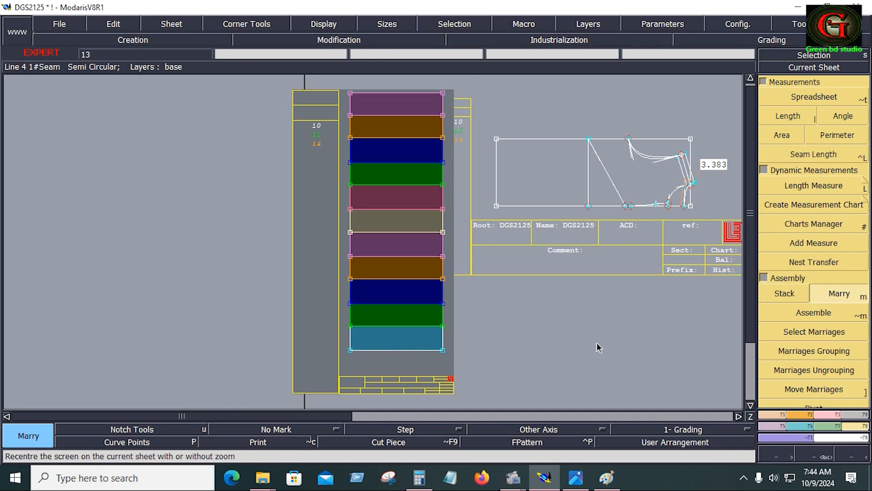
click(856, 415)
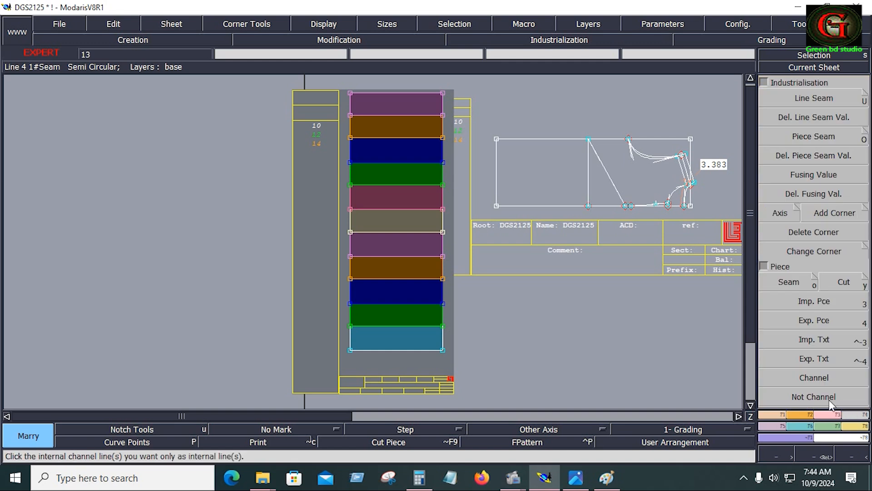
click(789, 282)
drag(409, 106, 416, 332)
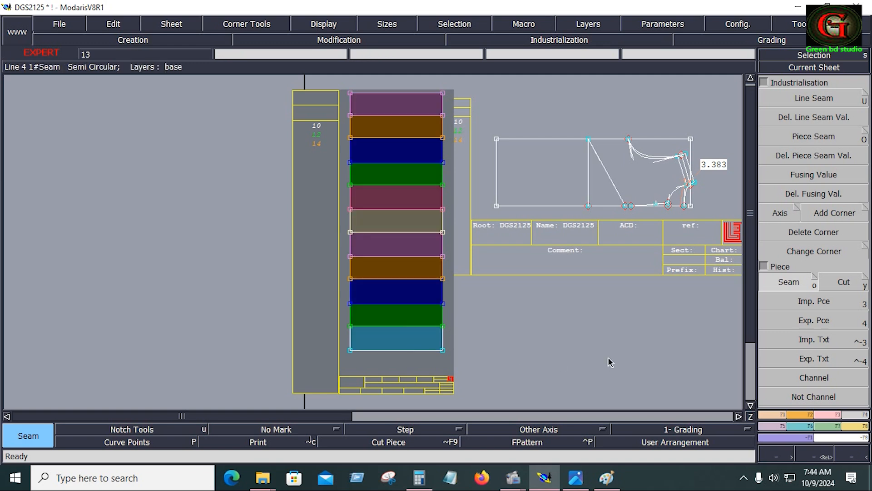
key(j)
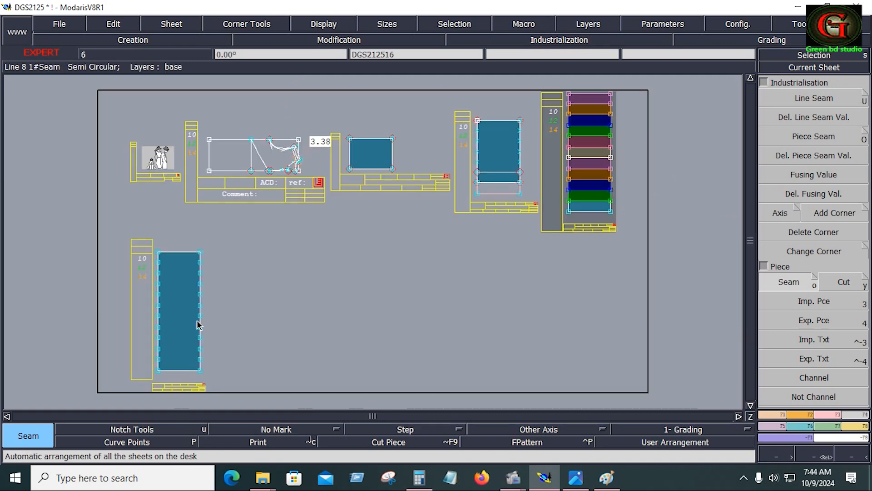
Draw five short, roughly vertical Bezier lines about 3 inches long inside the new piece's right edge, one beside every second strip.
key(Home)
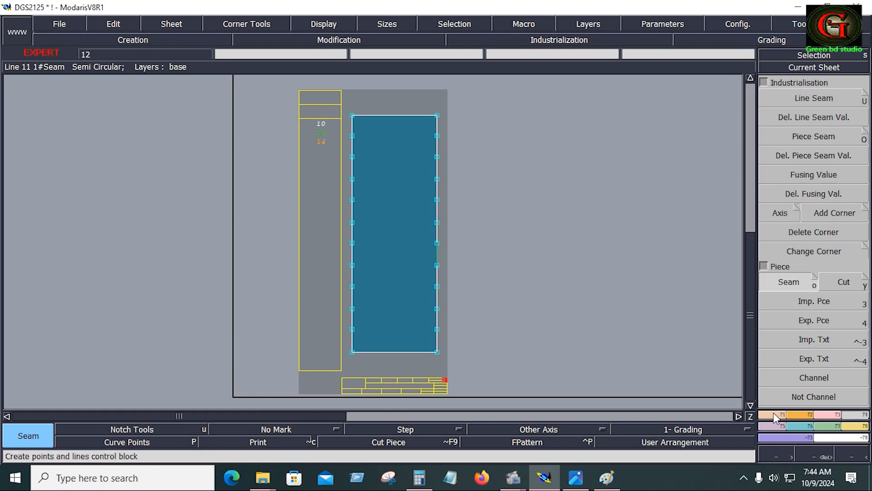
key(F1)
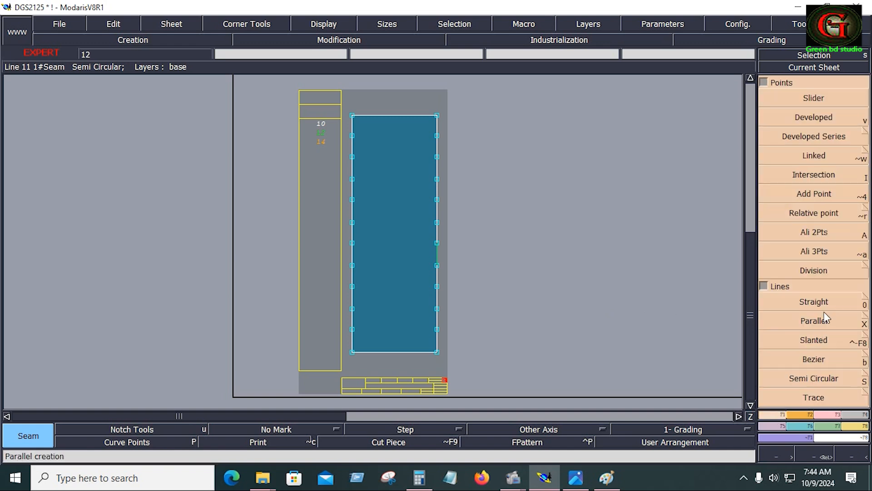
click(817, 358)
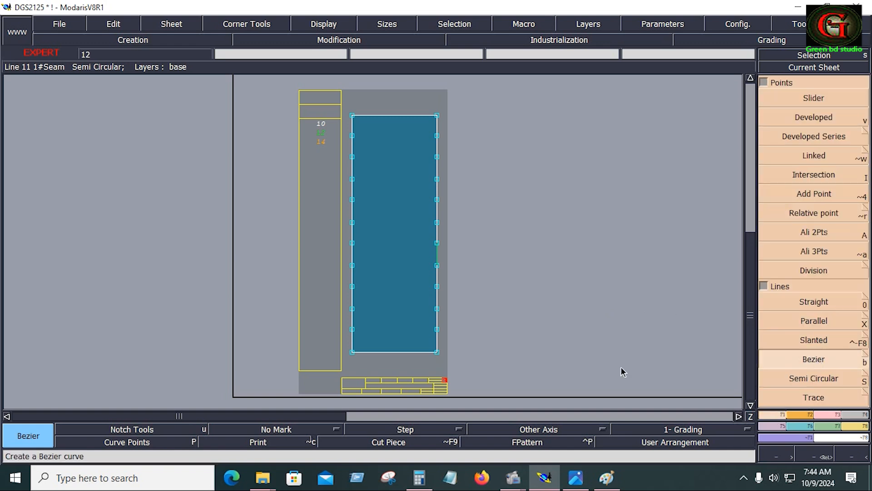
click(424, 328)
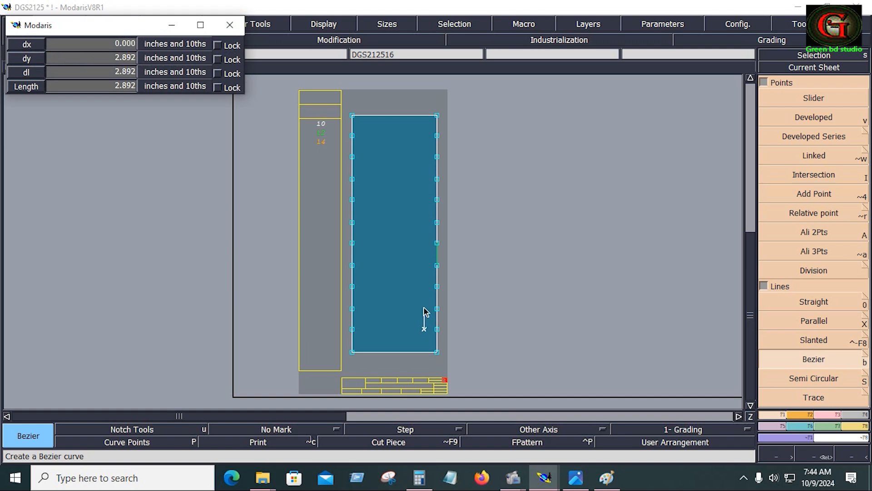
click(424, 307)
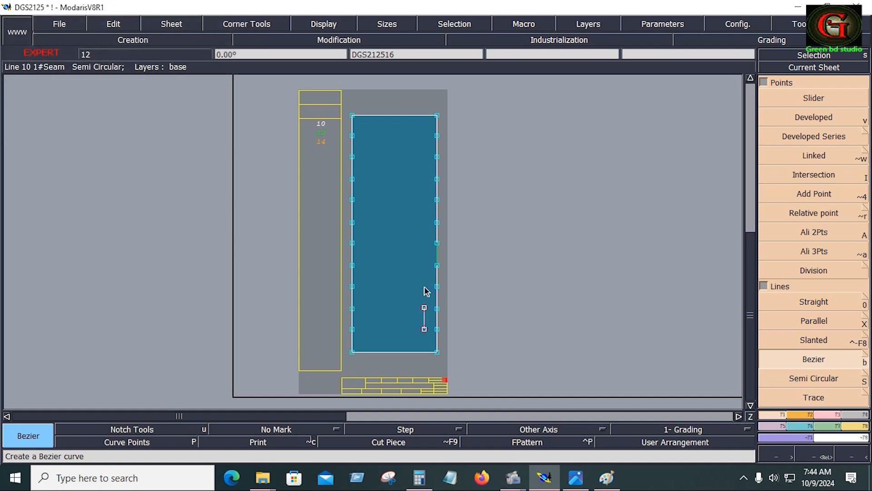
click(425, 287)
click(425, 266)
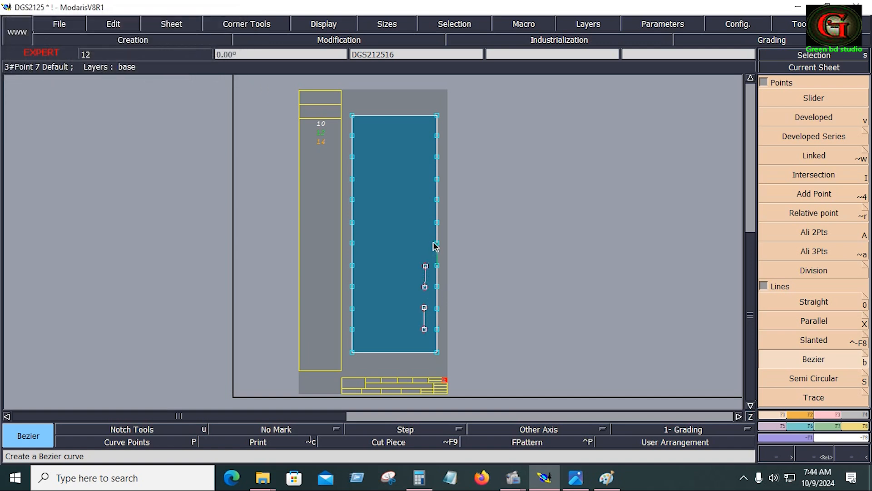
click(423, 239)
click(425, 221)
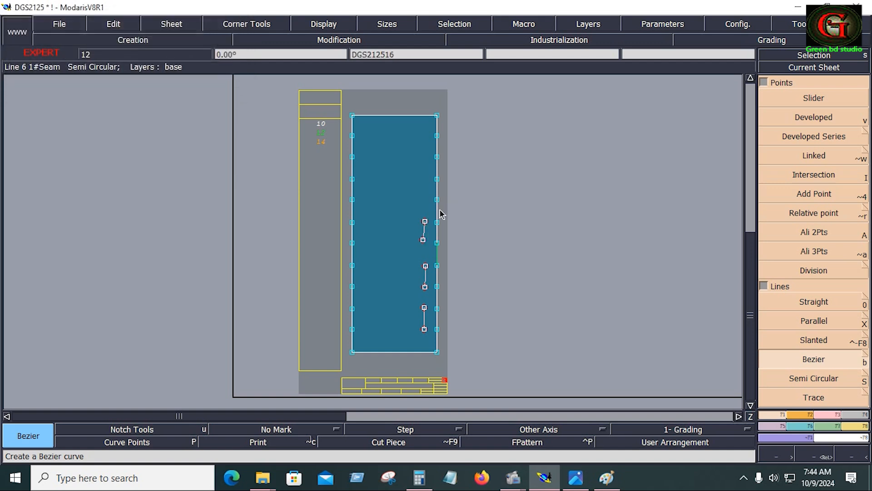
click(425, 200)
click(425, 179)
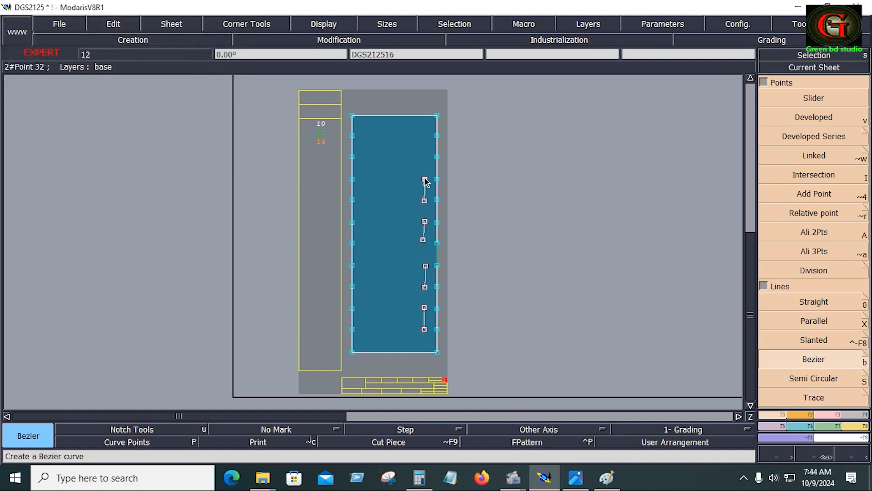
click(425, 158)
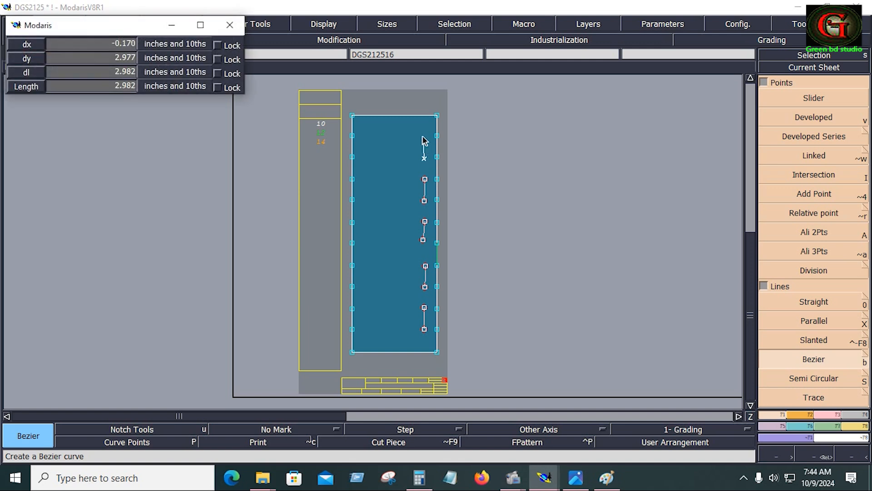
click(423, 137)
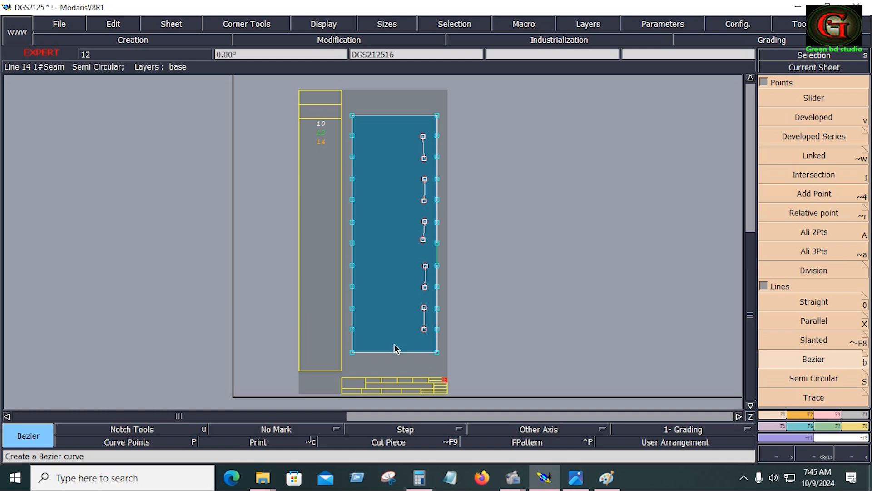
Merge the segments of the piece's left edge into a single line and delete its leftover intermediate points.
key(m)
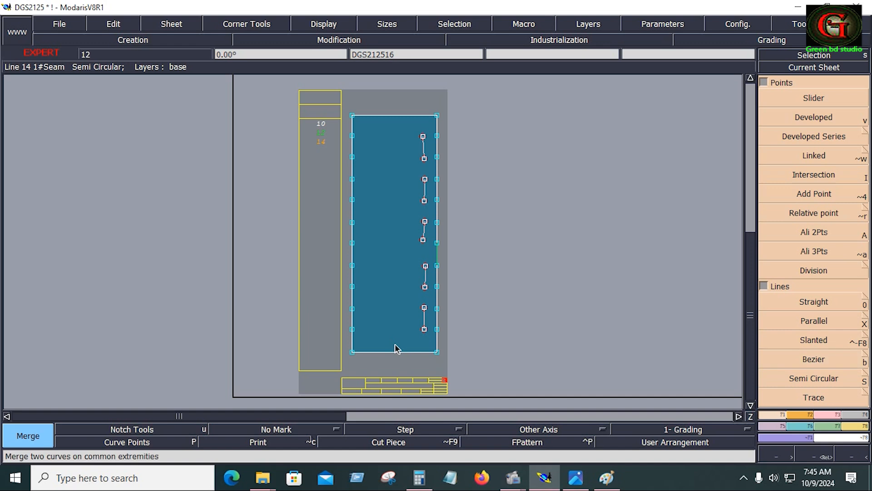
click(354, 136)
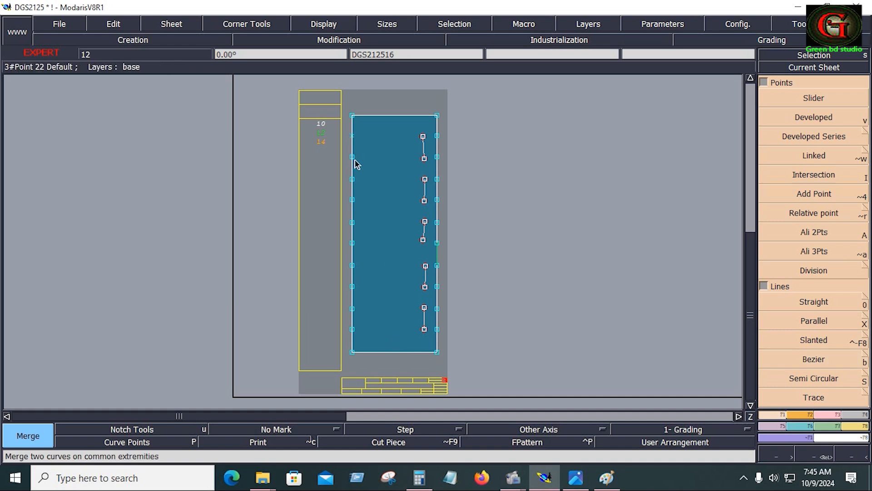
click(352, 157)
click(354, 179)
click(353, 201)
click(354, 223)
click(353, 244)
click(354, 266)
click(354, 287)
drag(345, 129, 376, 325)
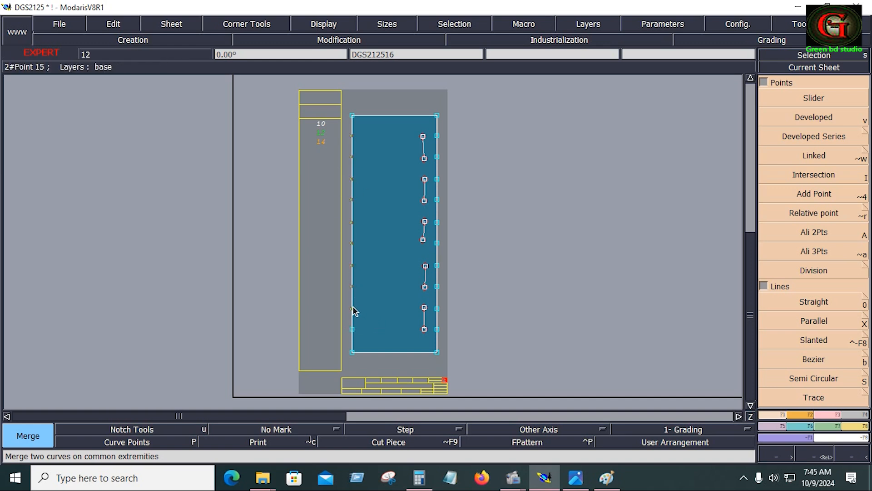
key(Delete)
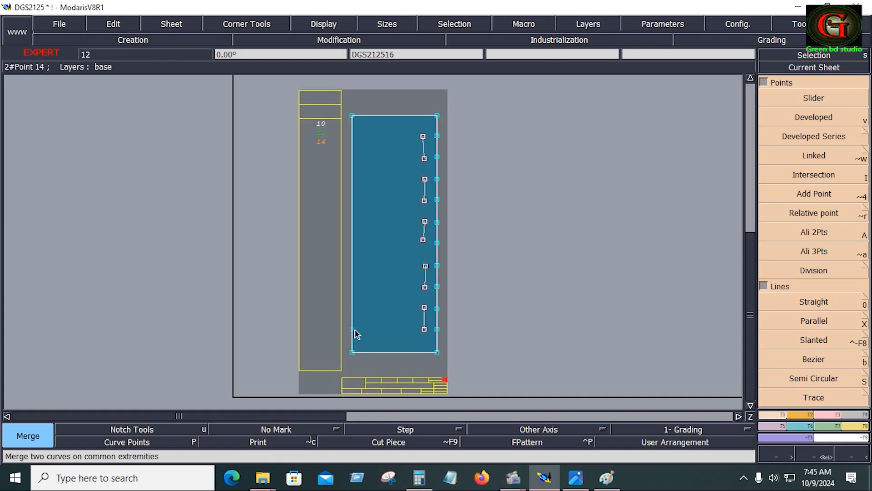
key(Delete)
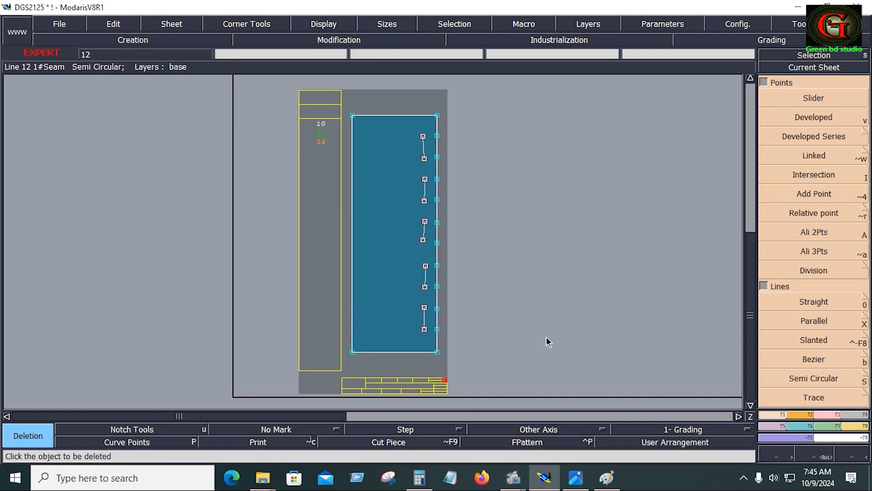
Align the endpoints of the five short lines horizontally with the matching points on the piece's right edge, using Ali 2Pts.
key(Return)
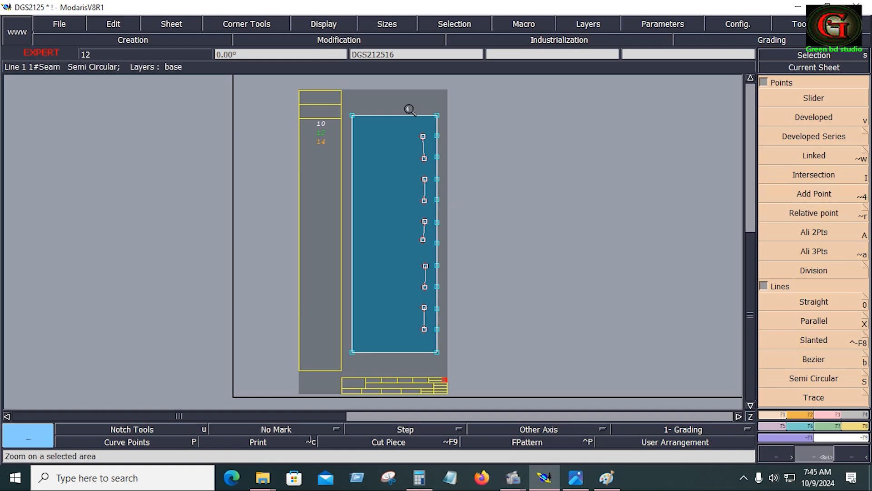
drag(409, 109, 463, 356)
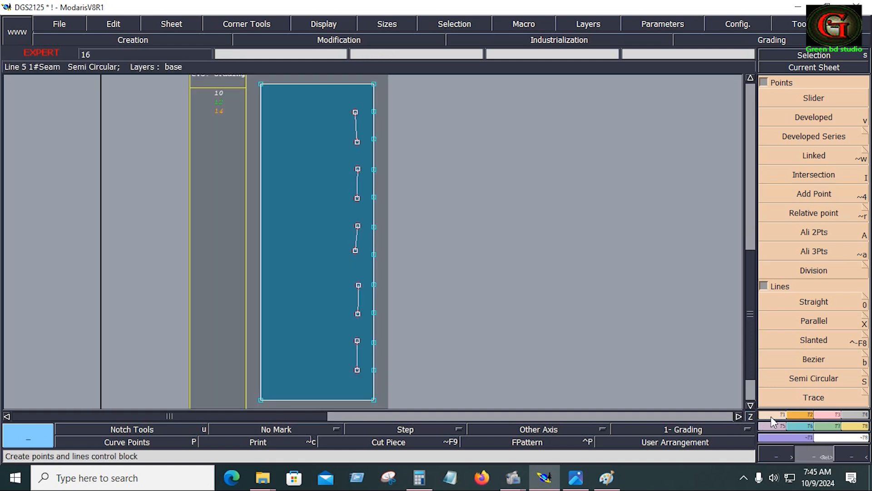
click(813, 234)
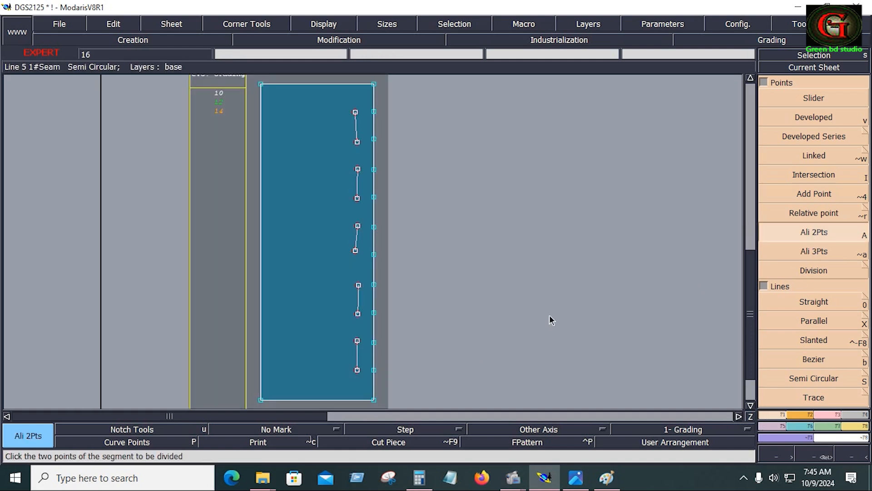
click(373, 344)
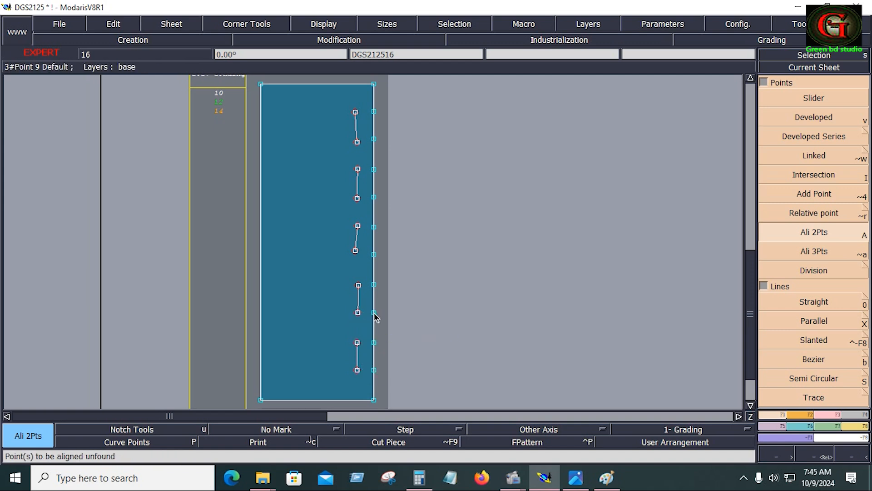
click(372, 255)
click(356, 251)
click(373, 227)
click(357, 226)
click(374, 198)
click(358, 199)
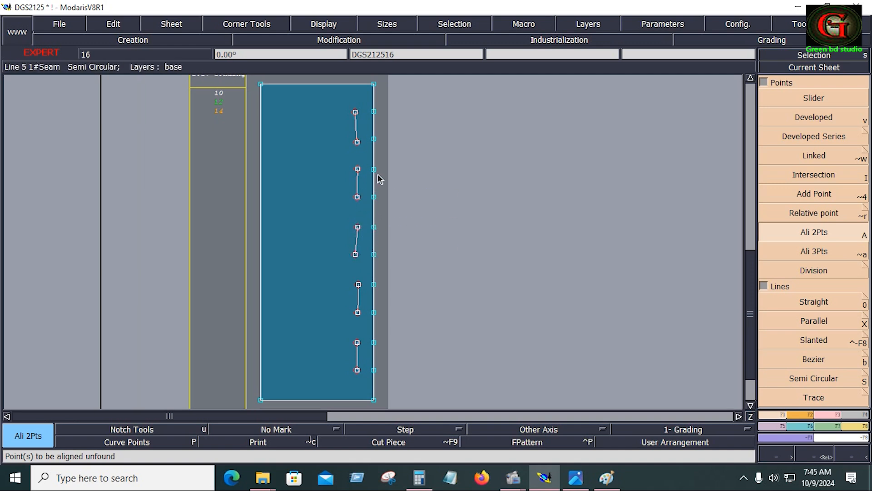
click(374, 170)
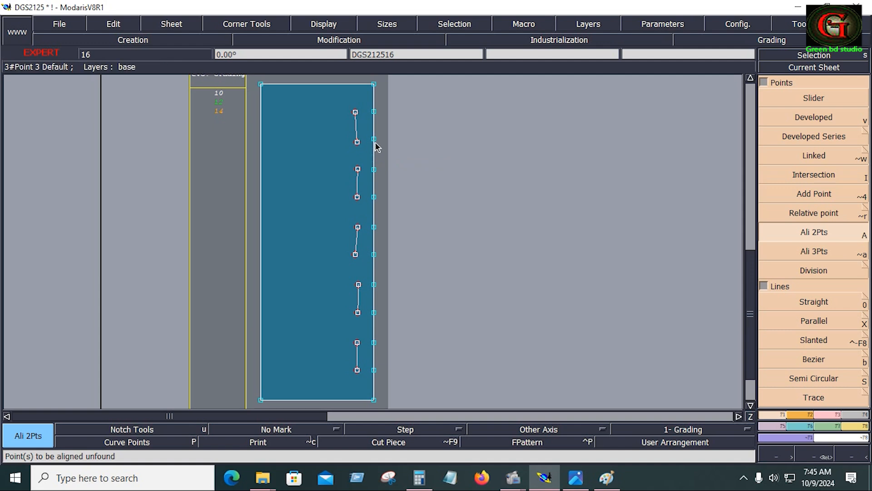
click(371, 116)
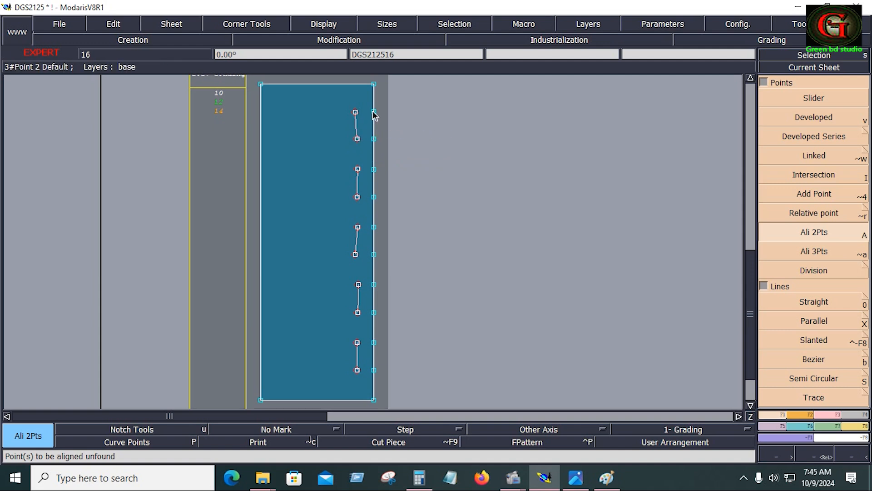
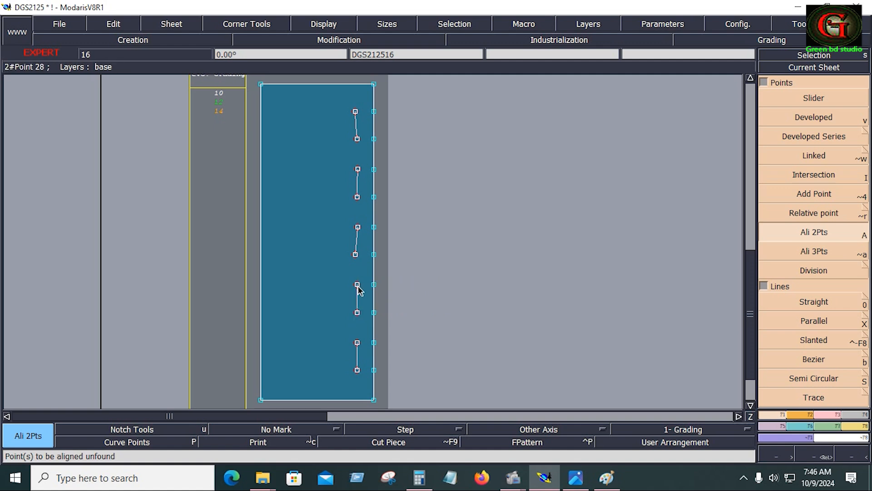
Align the remaining endpoints of the short lines vertically so all five lines stand on one straight vertical.
click(359, 229)
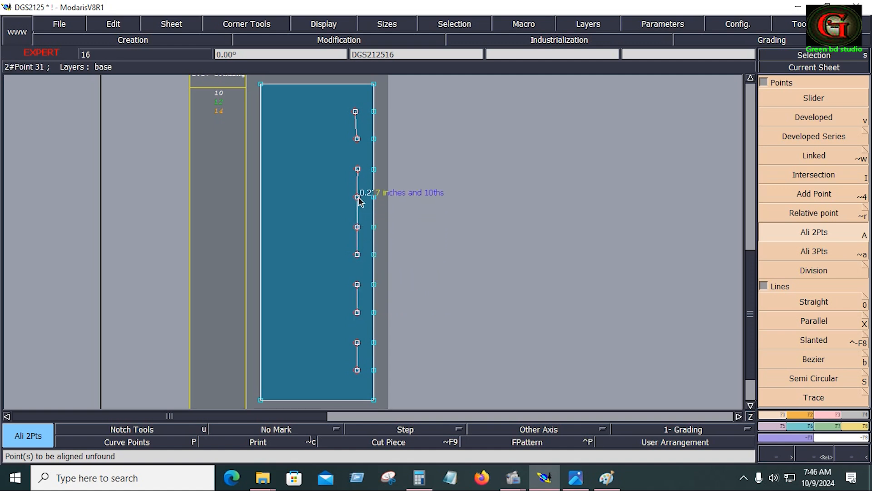
click(358, 170)
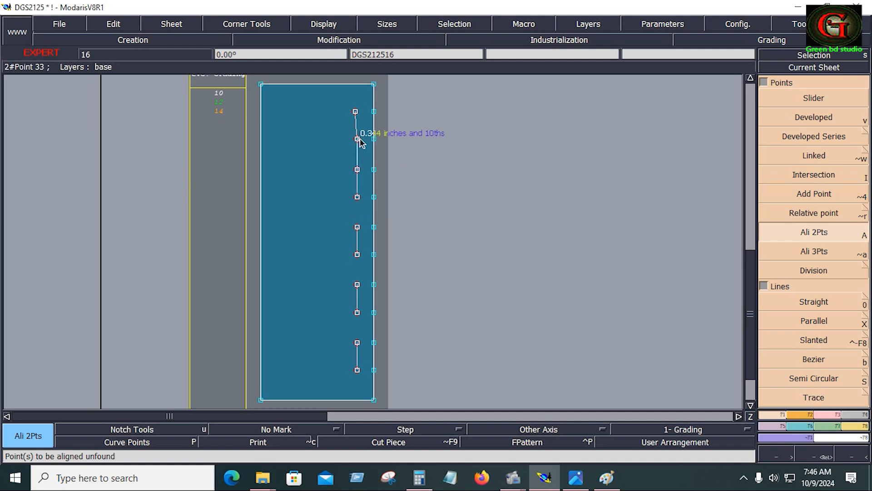
click(357, 113)
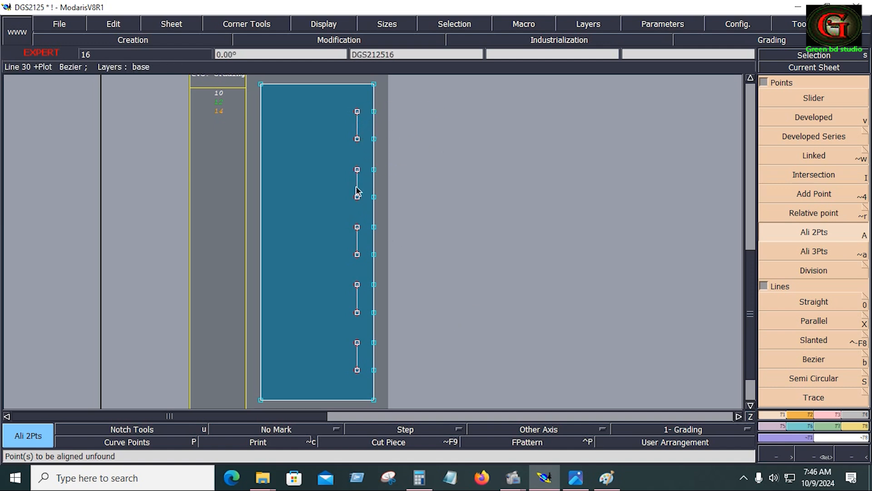
drag(333, 108, 427, 392)
click(486, 277)
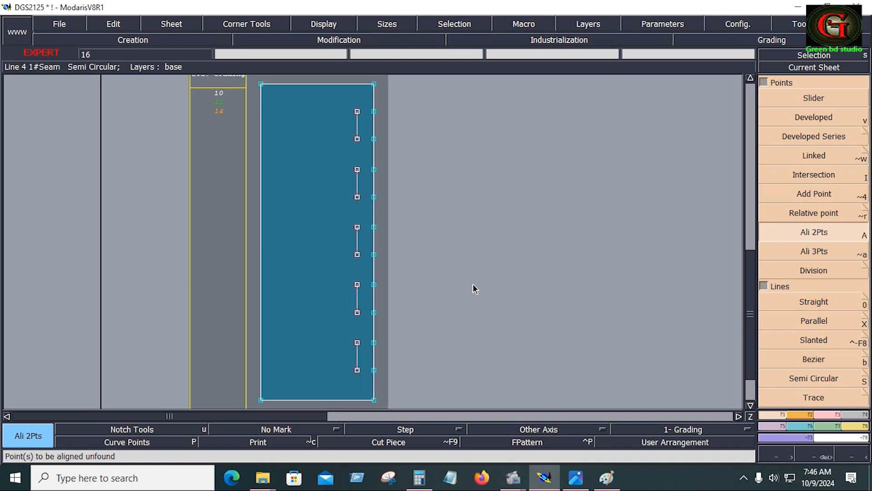
Add a notch with notch tool 21 at each of the ten strip-joint points along the piece's right edge.
click(803, 415)
click(814, 99)
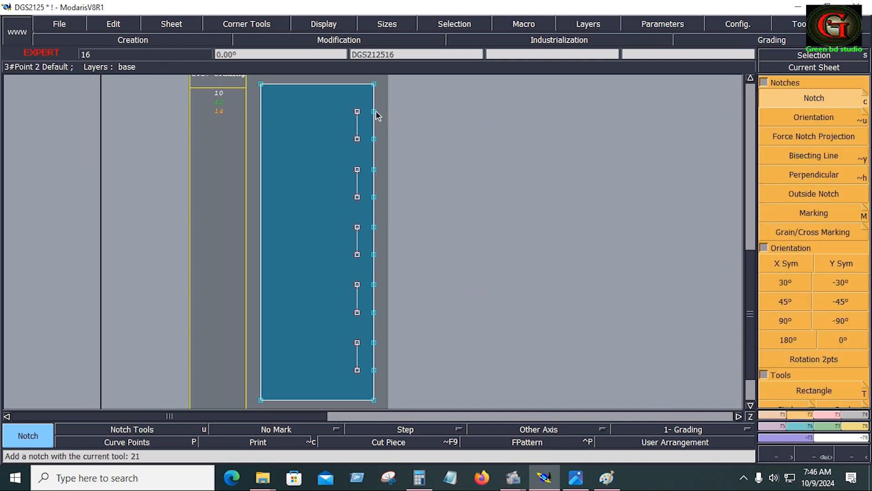
click(374, 140)
click(373, 197)
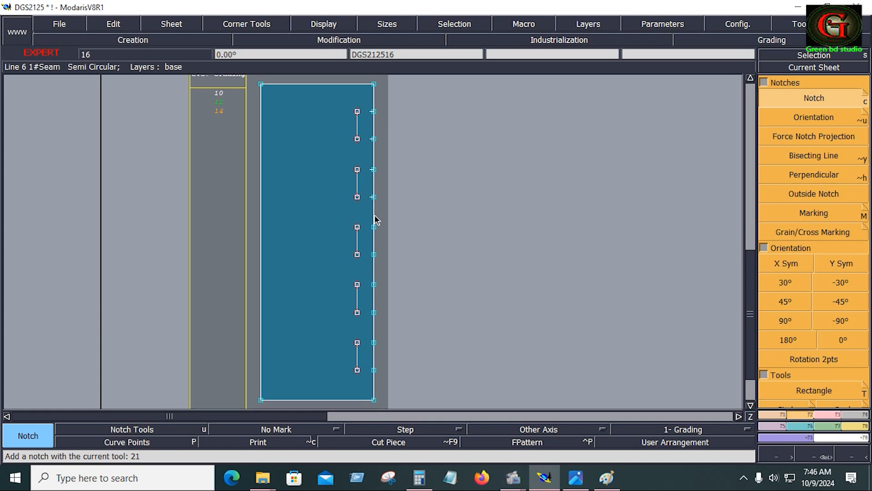
click(373, 254)
click(374, 285)
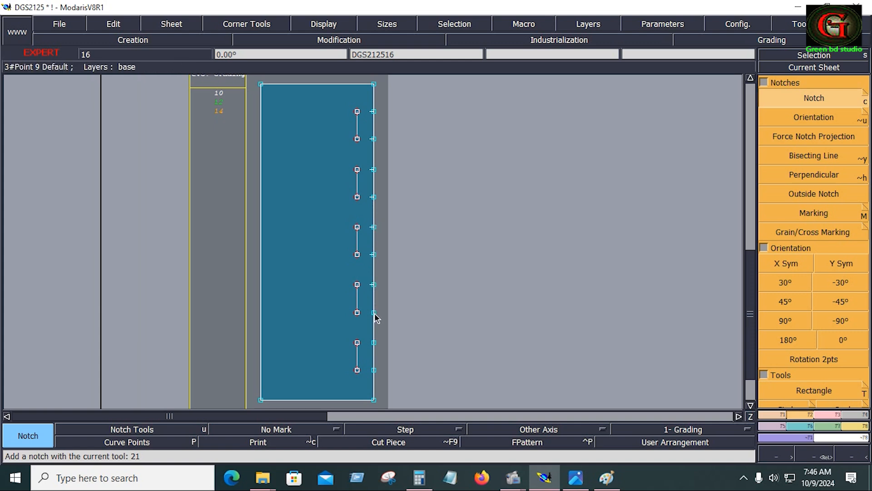
click(374, 312)
click(374, 344)
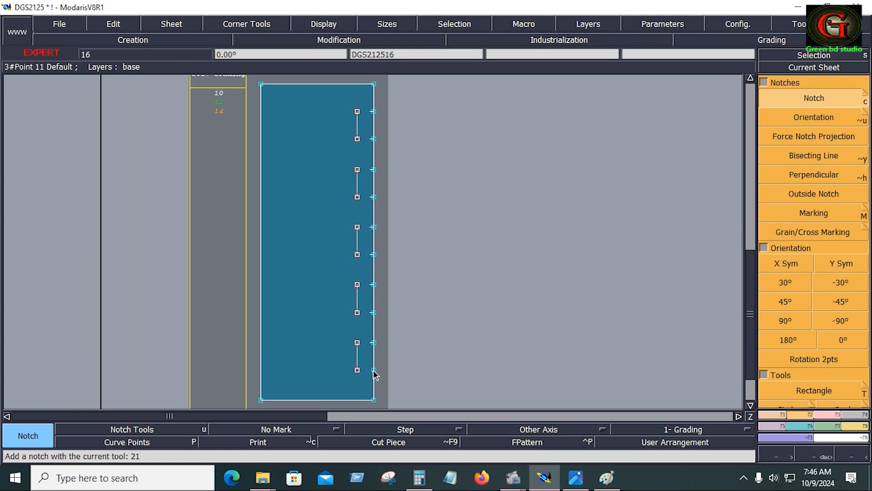
click(374, 370)
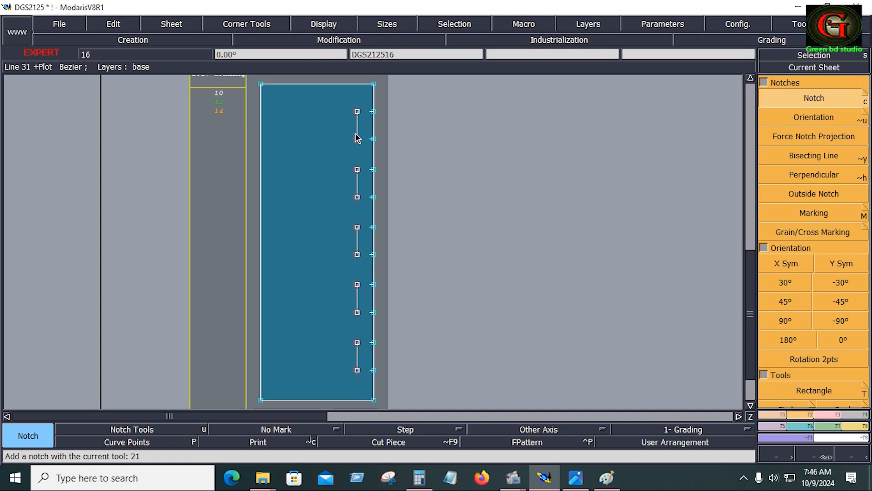
Reshape the right edge by moving its uppermost notch point down to just outside the second notch point.
key(z)
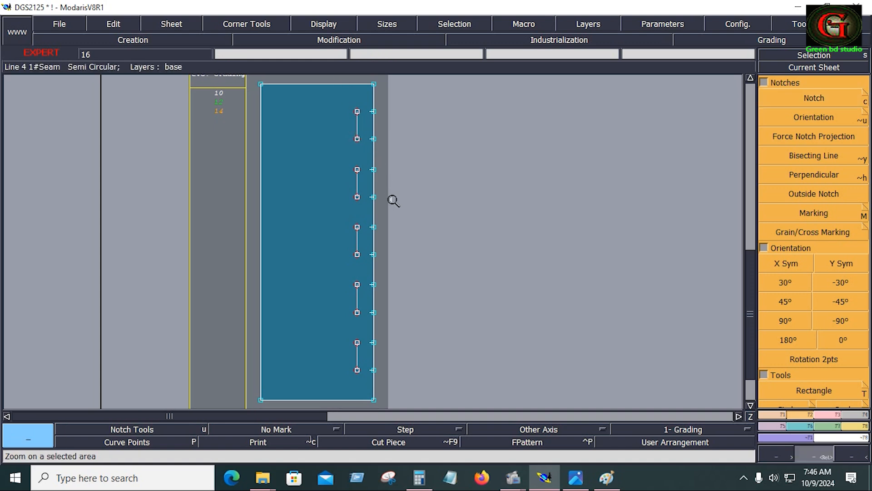
drag(343, 84, 405, 215)
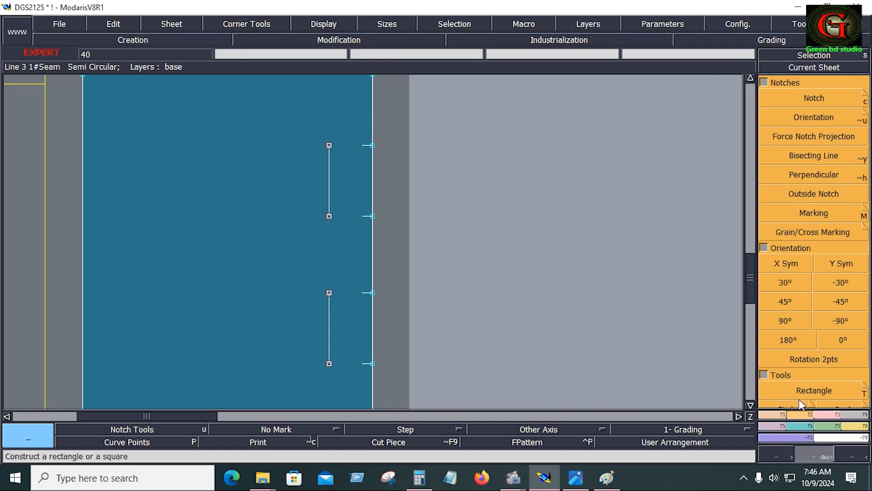
click(830, 416)
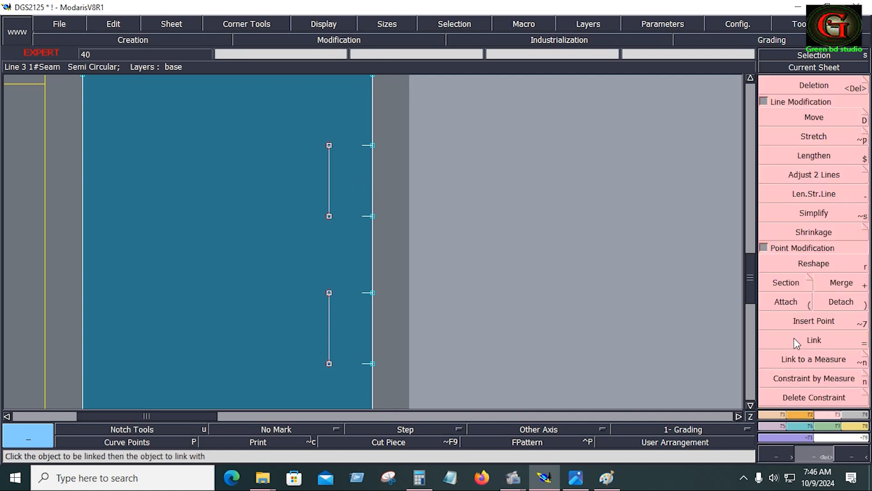
click(811, 266)
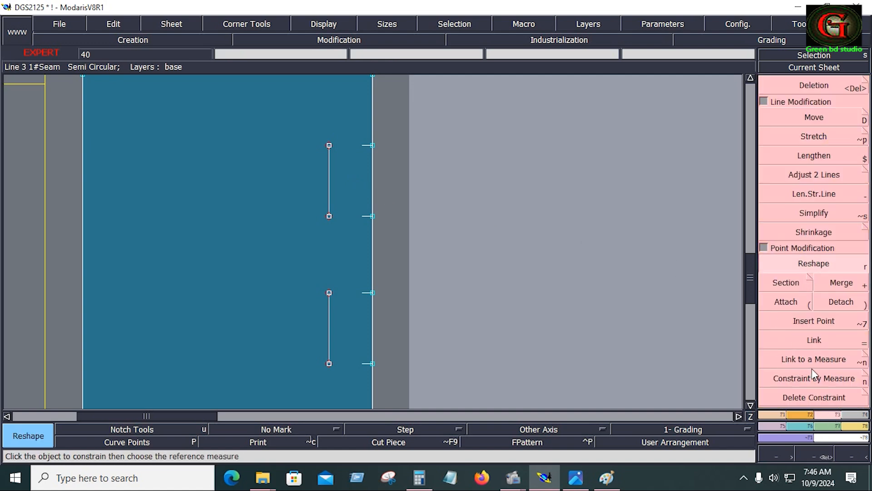
click(373, 146)
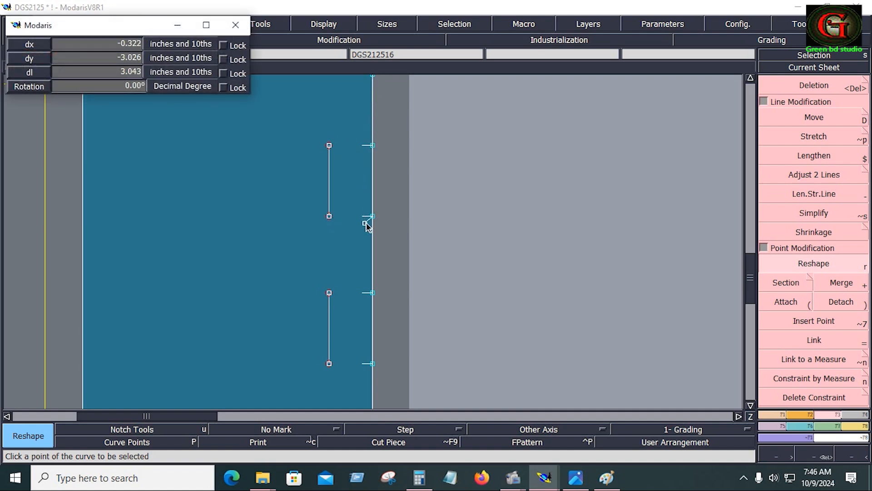
click(377, 143)
key(ctrl+z)
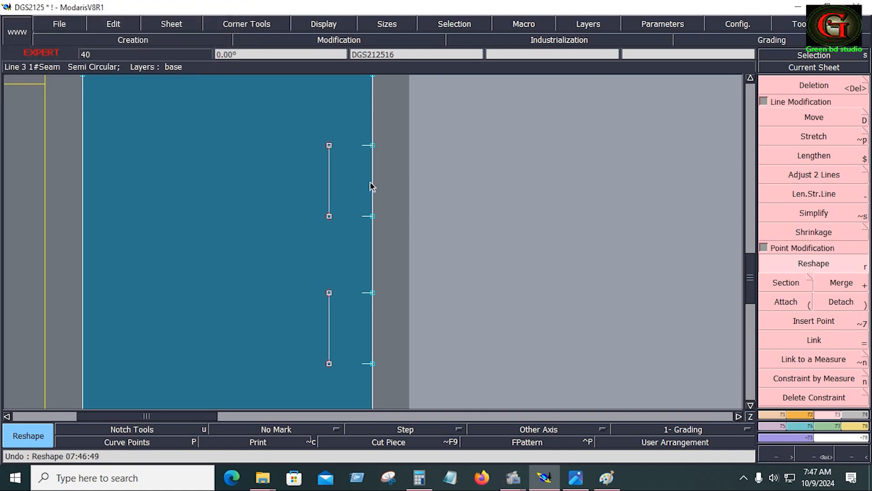
drag(373, 146, 396, 217)
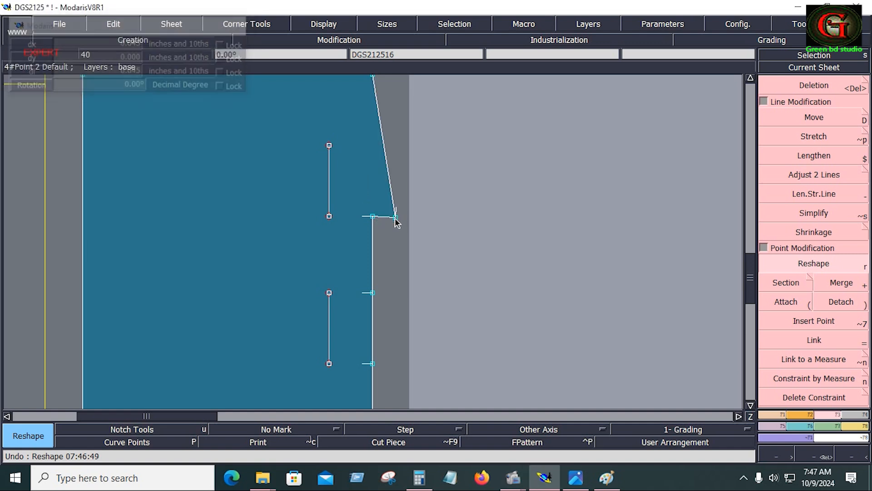
Create two developed points on the short segment between the moved point and the second notch, and insert them into the curve.
click(778, 414)
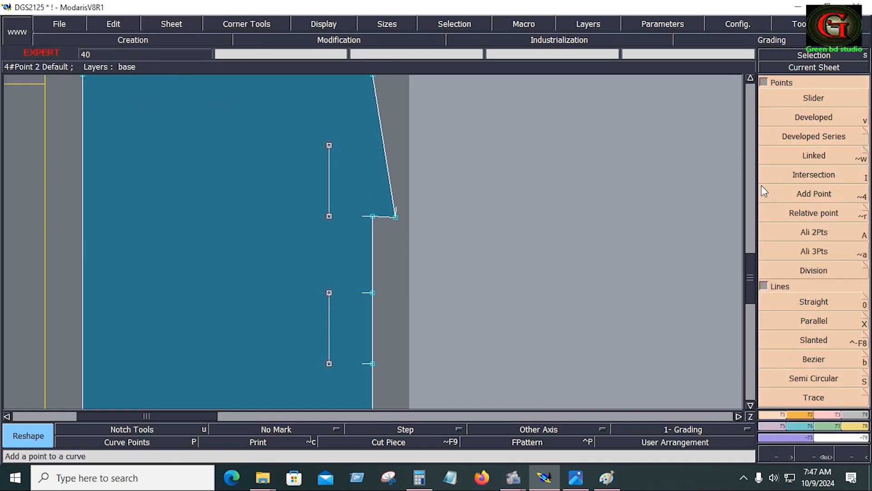
click(810, 118)
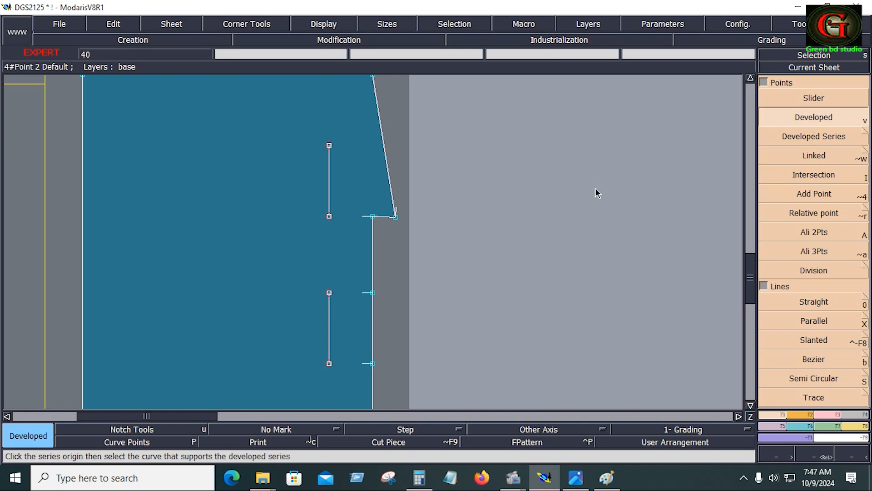
click(386, 217)
click(386, 217)
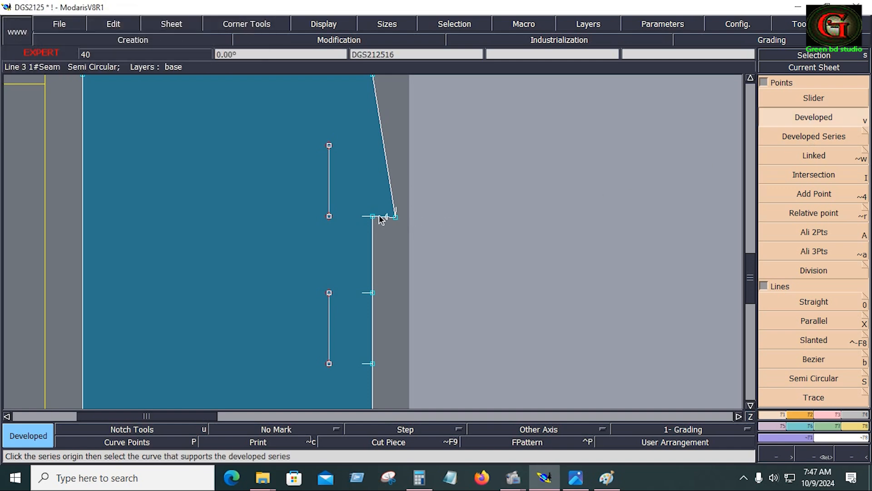
click(381, 217)
click(381, 218)
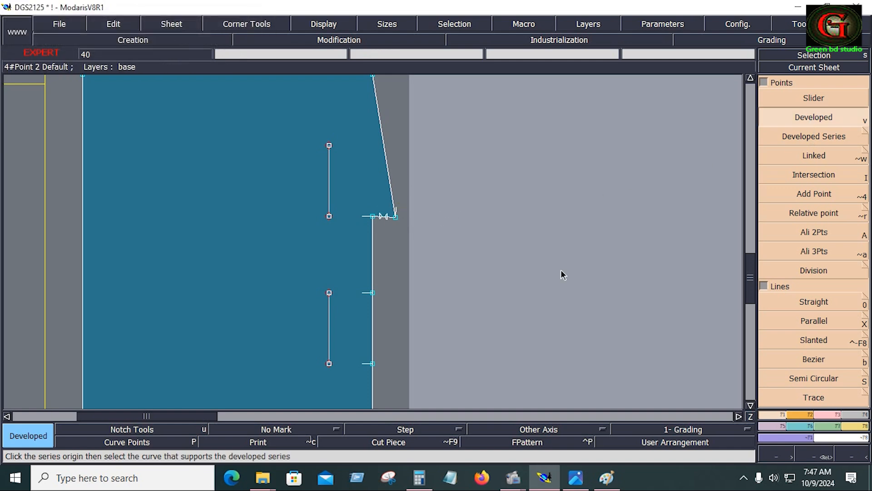
click(832, 415)
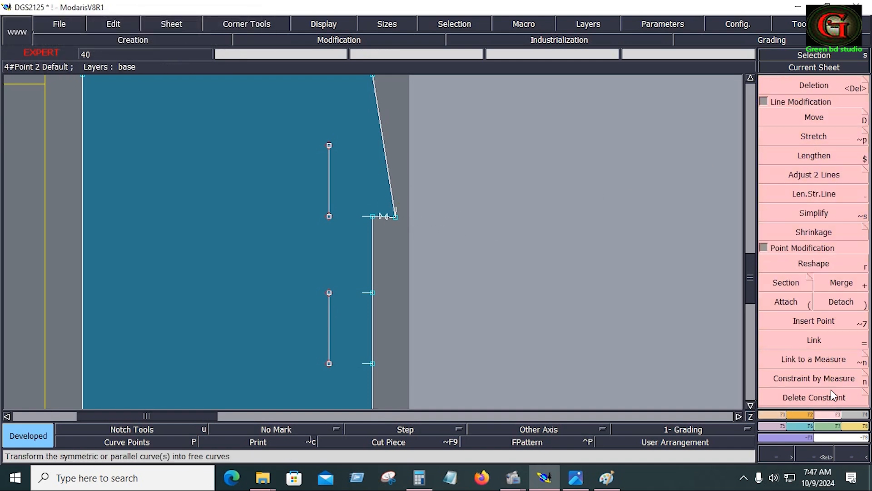
click(824, 326)
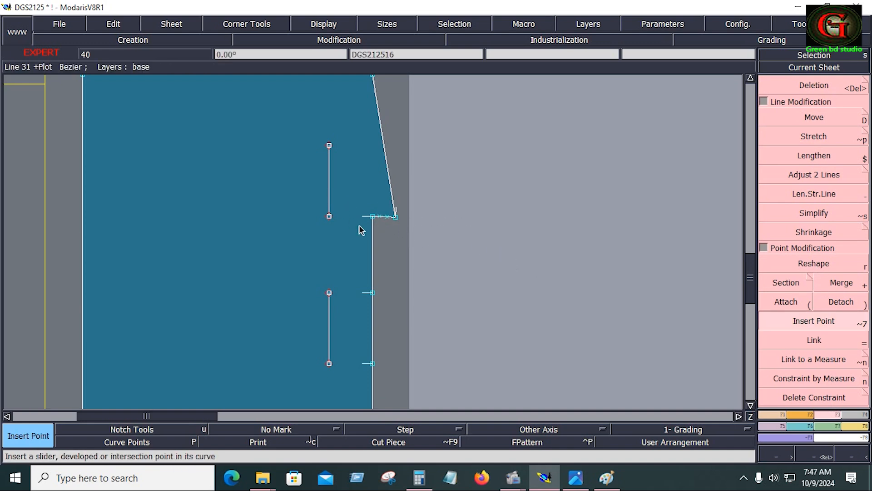
Reshape the short segment into a narrow zigzag, moving one inserted point up, the other down and the outer corner back beside the second notch.
key(Return)
mouse_move(291, 136)
mouse_down()
mouse_move(360, 182)
mouse_move(416, 249)
mouse_up()
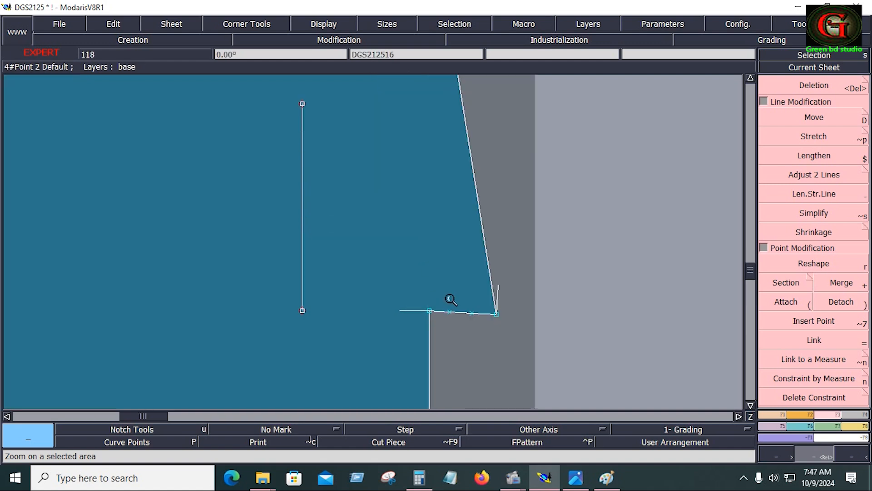
click(826, 263)
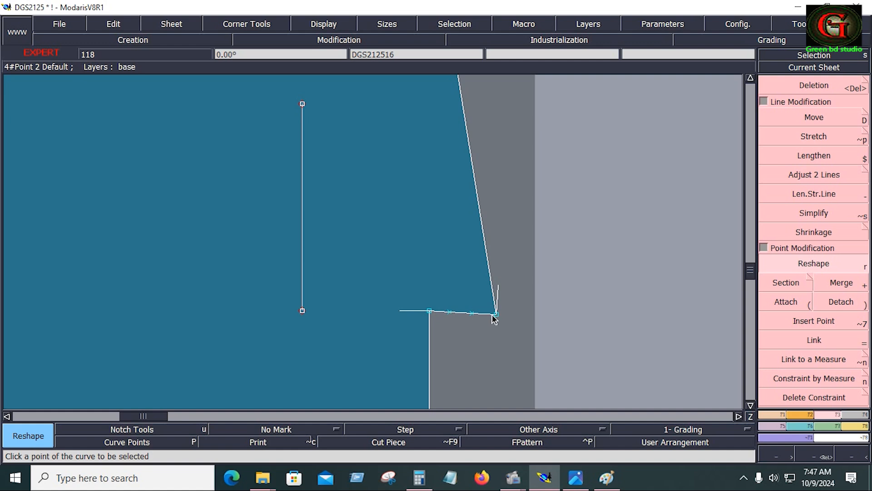
drag(495, 315, 435, 281)
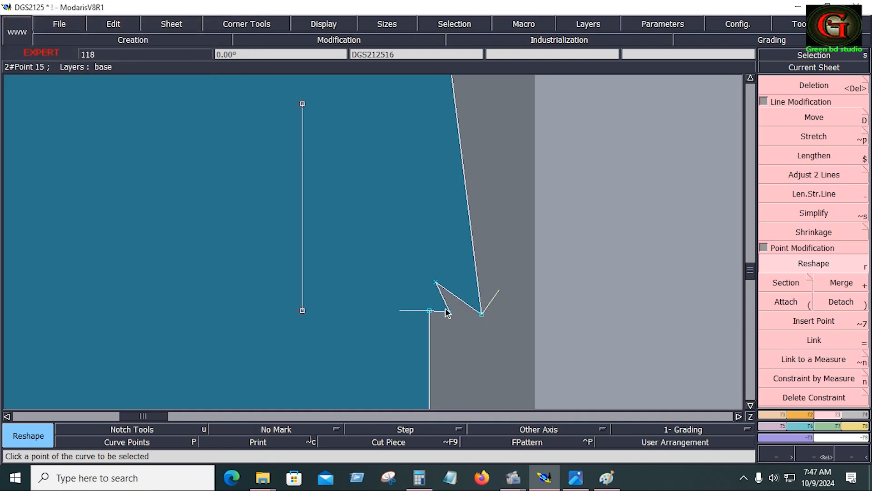
drag(448, 313, 436, 340)
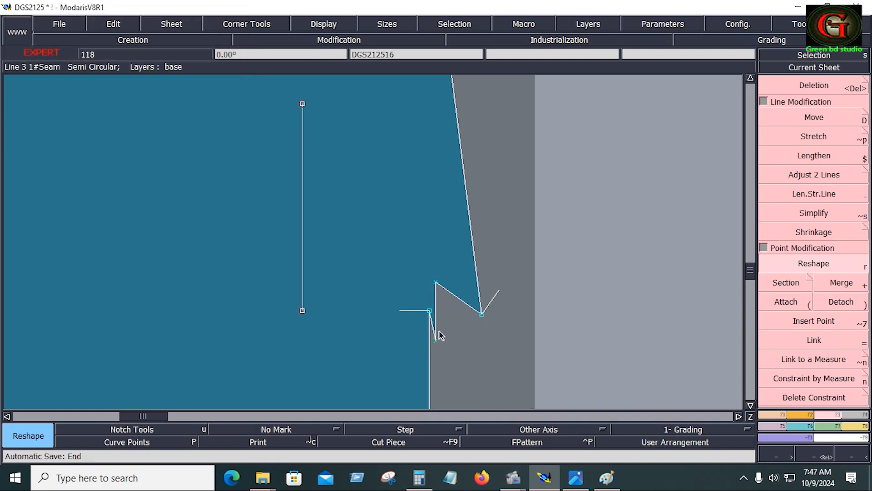
drag(483, 315, 425, 313)
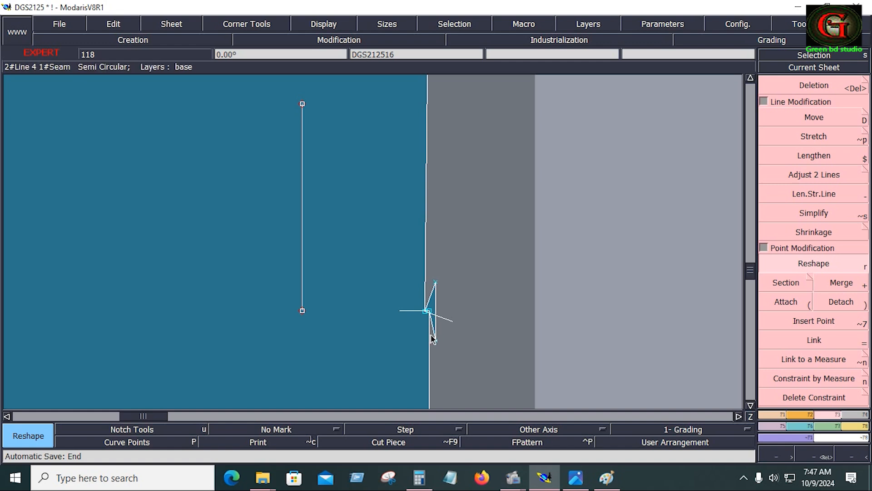
Undo the zigzag reshaping and inserted points on the right edge, back to the straight notched edge.
drag(369, 239, 437, 340)
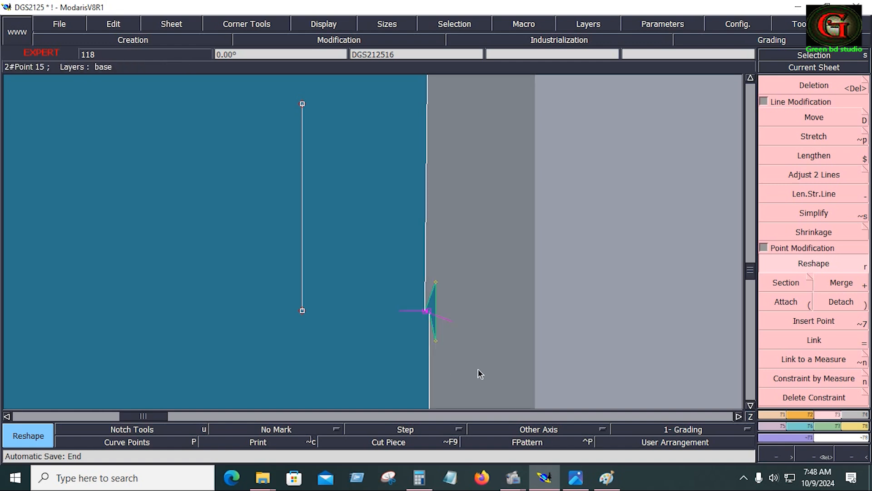
key(ctrl+z)
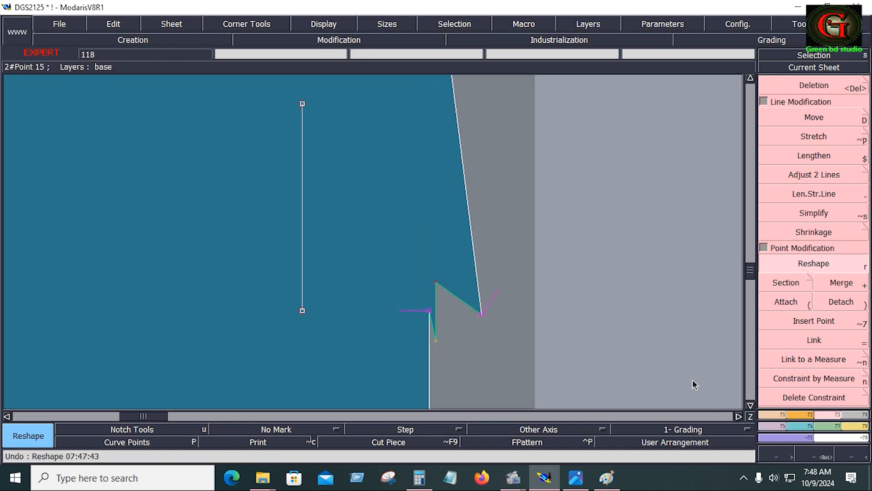
key(ctrl+z)
key(ctrl+z)
key(ctrl+z)
key(ctrl+z)
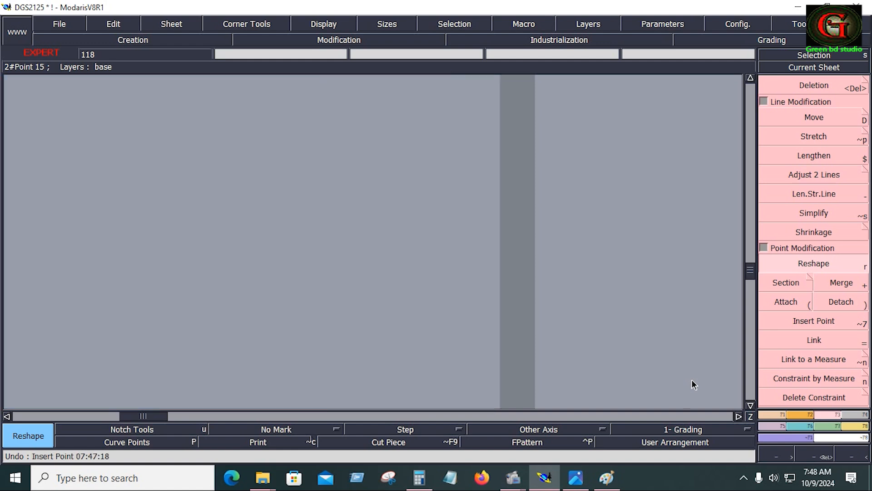
key(ctrl+z)
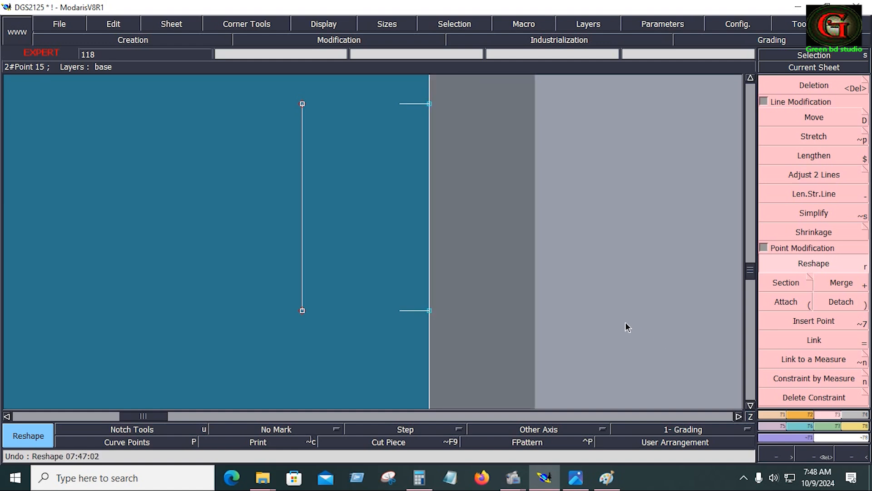
key(Home)
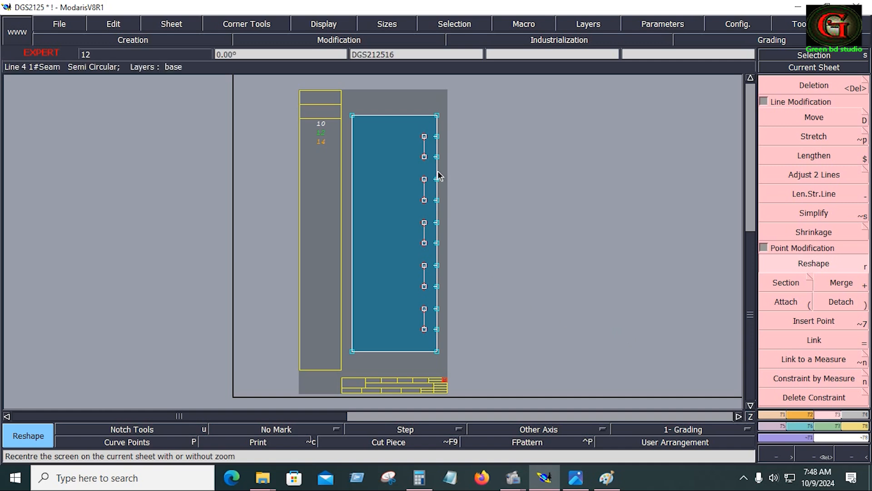
Examine the inverted pleats in the MAIN VIEW.jpg design sketch and compare them with the notched right edge in Modaris.
click(578, 483)
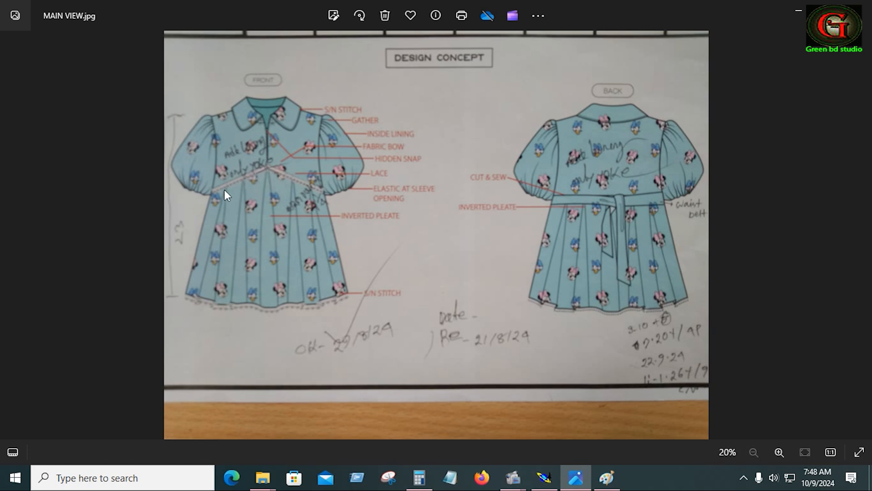
click(544, 477)
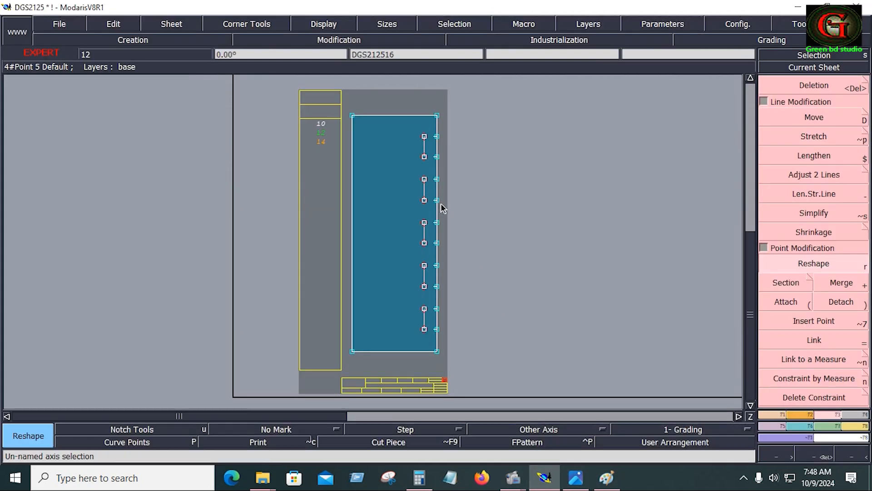
key(z)
drag(403, 106, 479, 354)
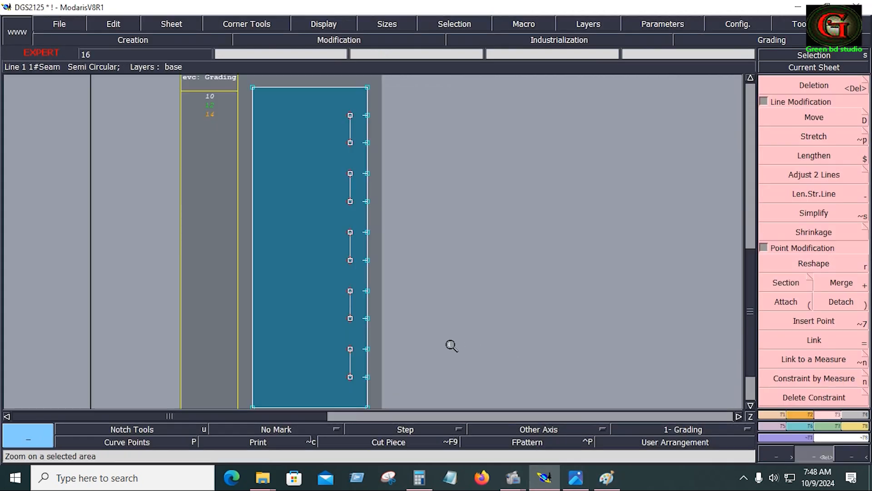
right_click(349, 305)
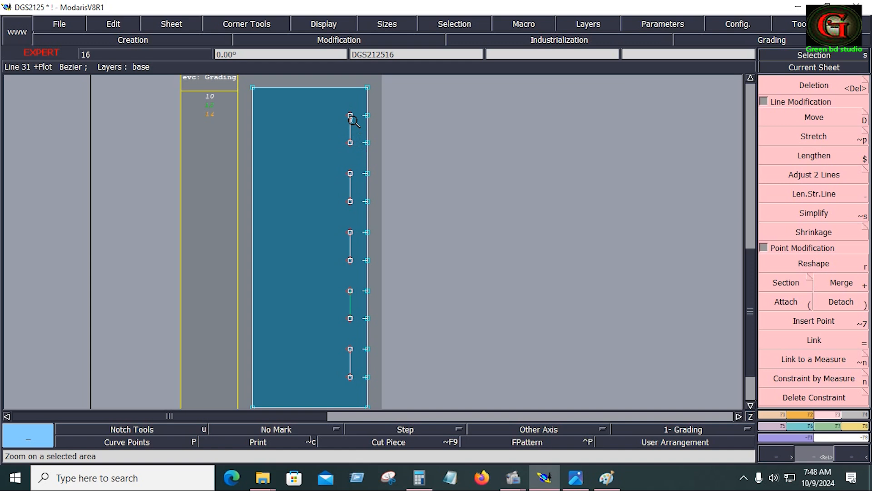
drag(337, 105, 353, 148)
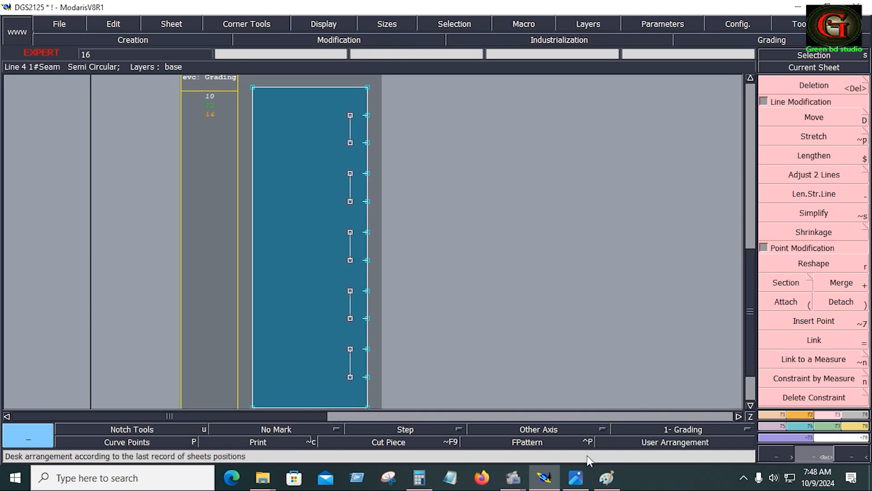
click(575, 482)
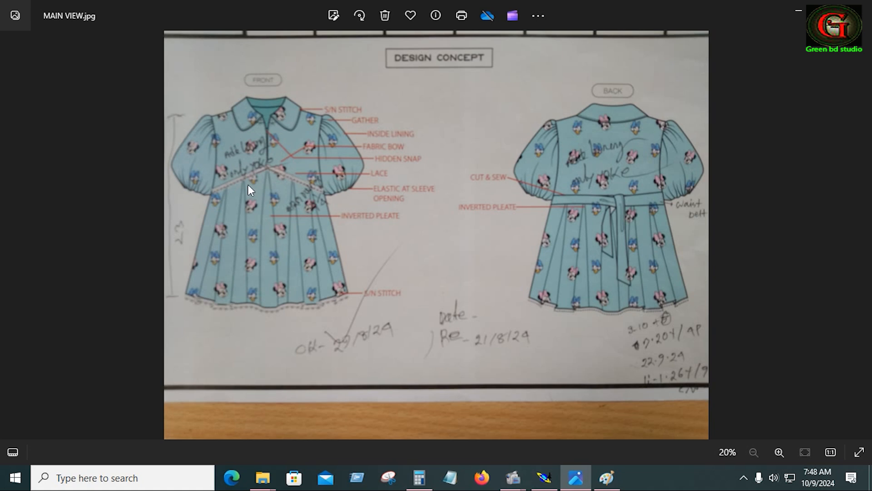
click(544, 477)
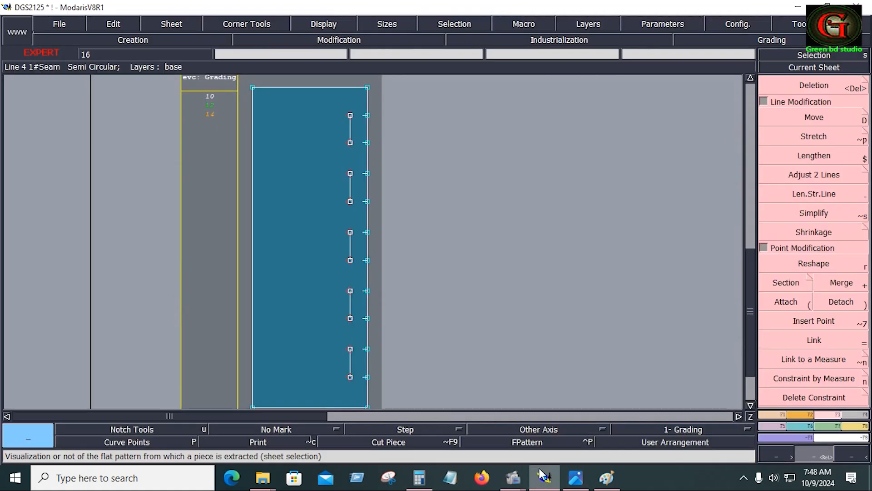
Create a parallel of the right-edge segment between the third and fourth notches from the upper end, at a distance of -1 inch.
click(773, 415)
click(815, 322)
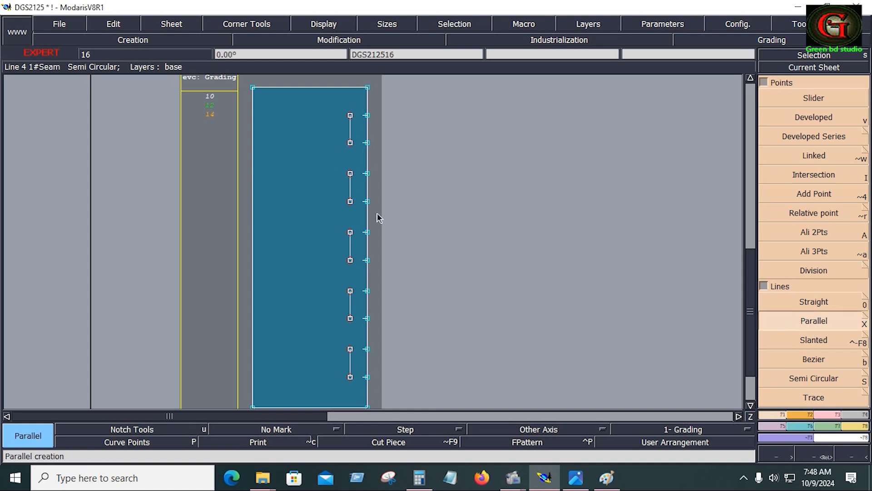
click(366, 192)
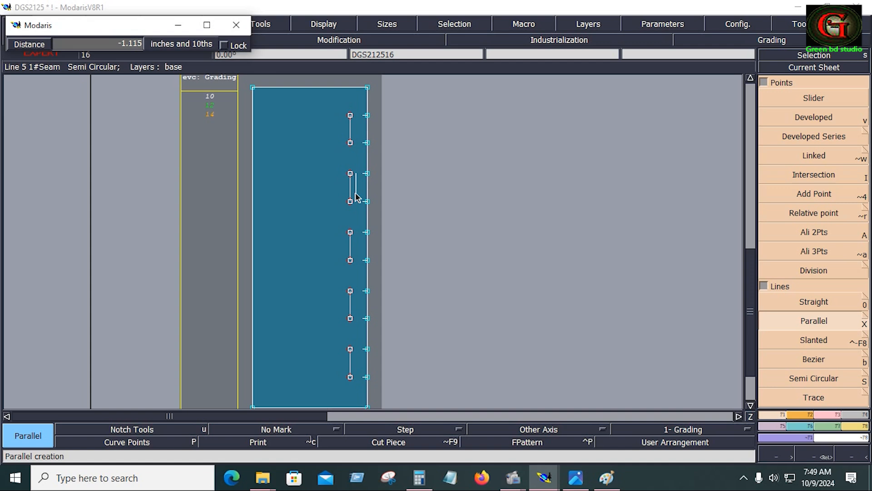
text(-1)
key(Return)
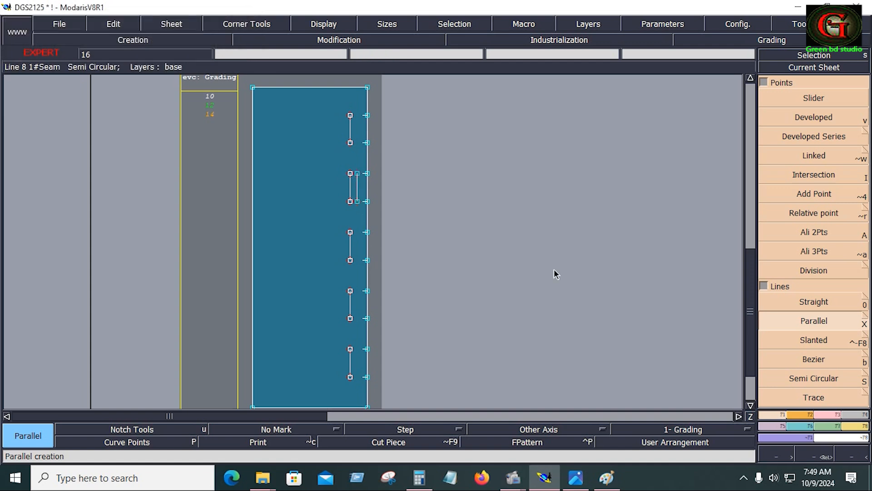
click(810, 340)
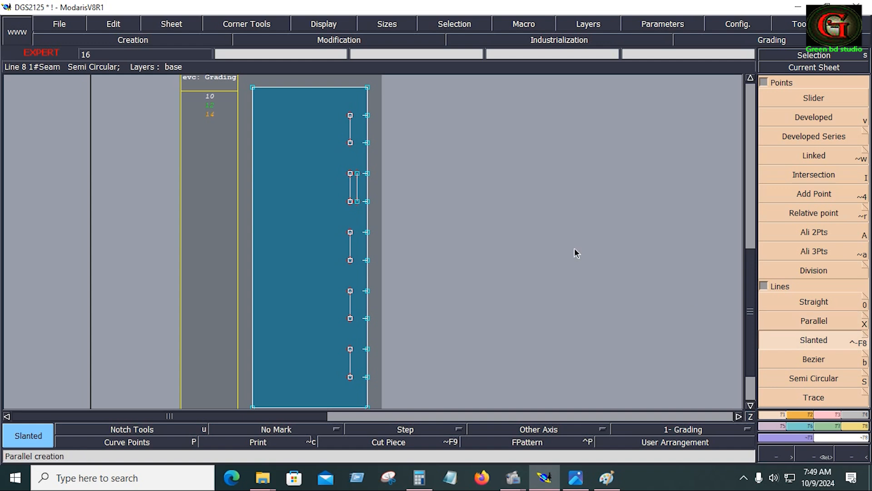
click(367, 175)
click(379, 168)
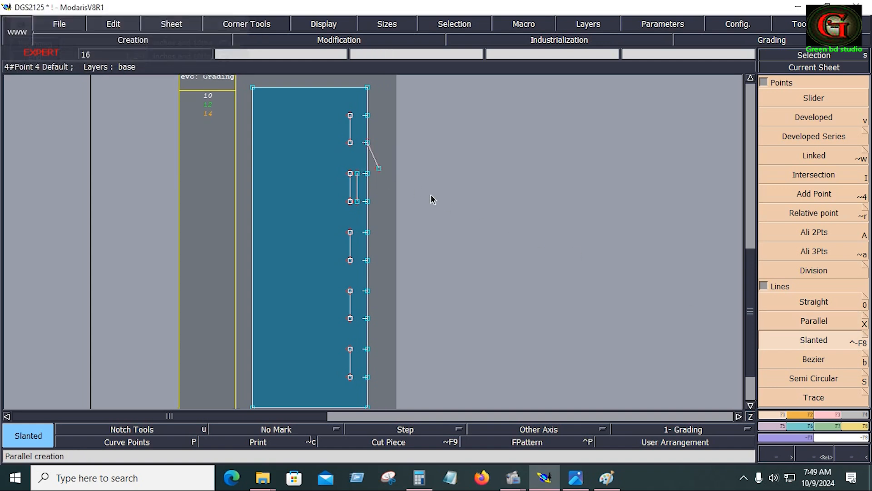
key(ctrl+z)
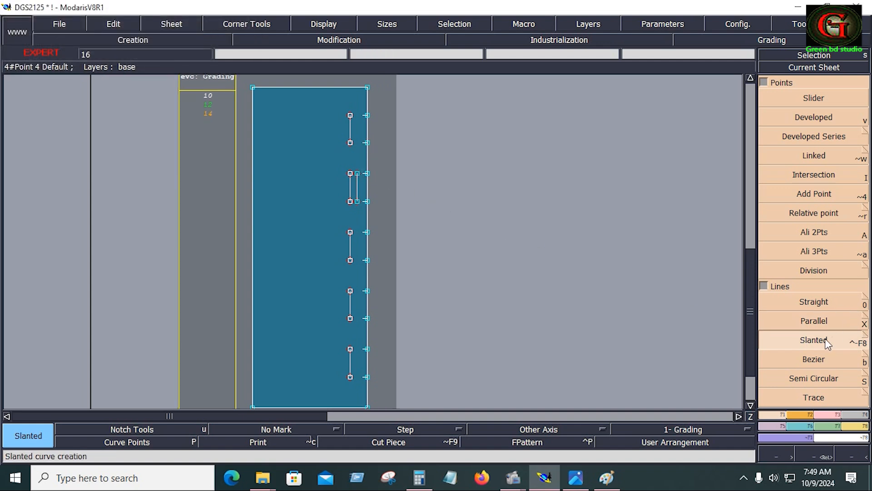
Draw two Bezier lines joining the third and fourth notch points to the ends of the parallel line.
click(367, 174)
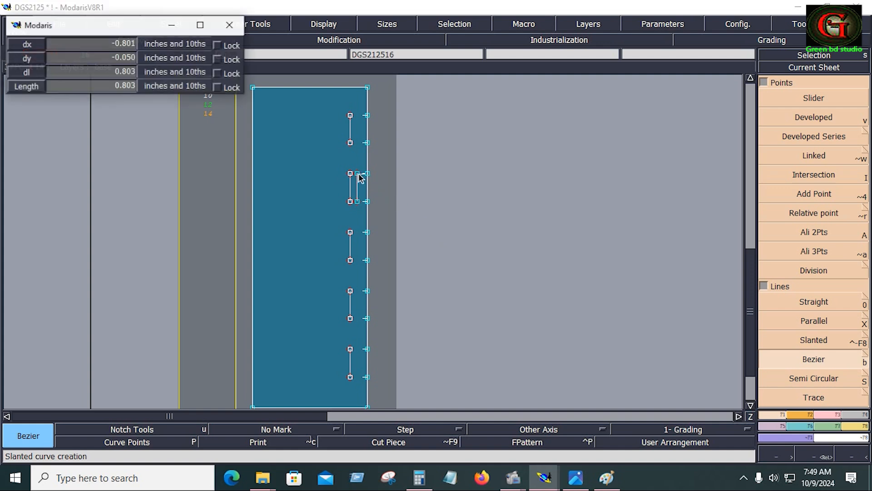
click(367, 202)
key(z)
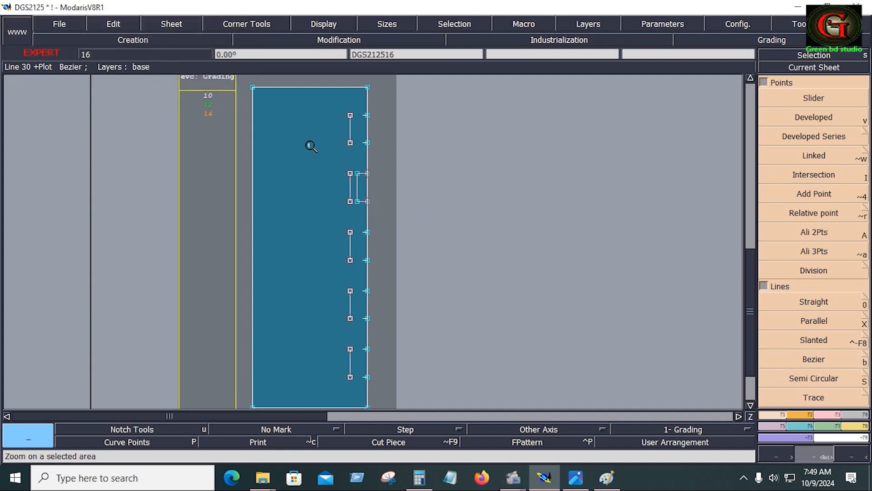
drag(307, 144, 393, 228)
Delete the internal vertical line beside the boxed pleat together with both of its end points.
key(Delete)
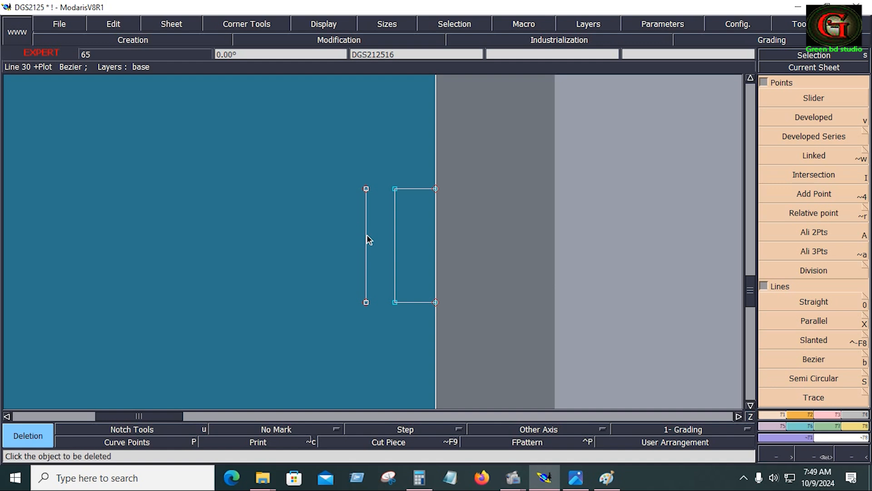
click(367, 235)
click(367, 188)
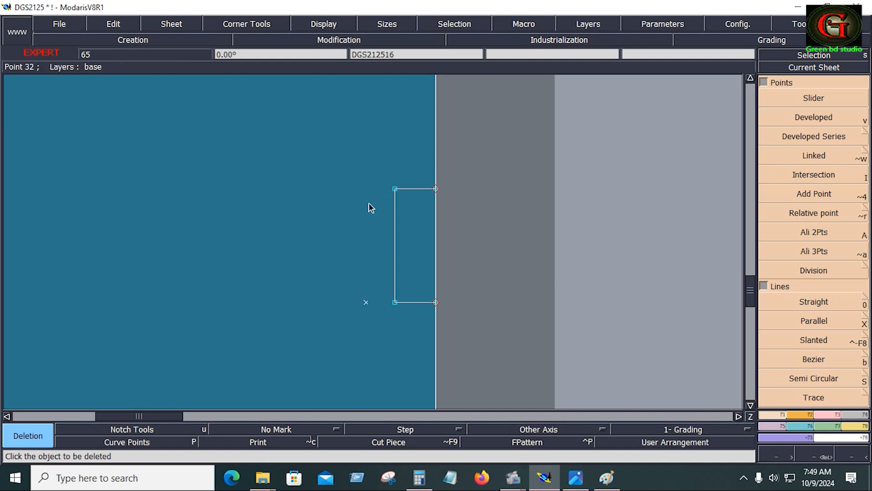
click(367, 303)
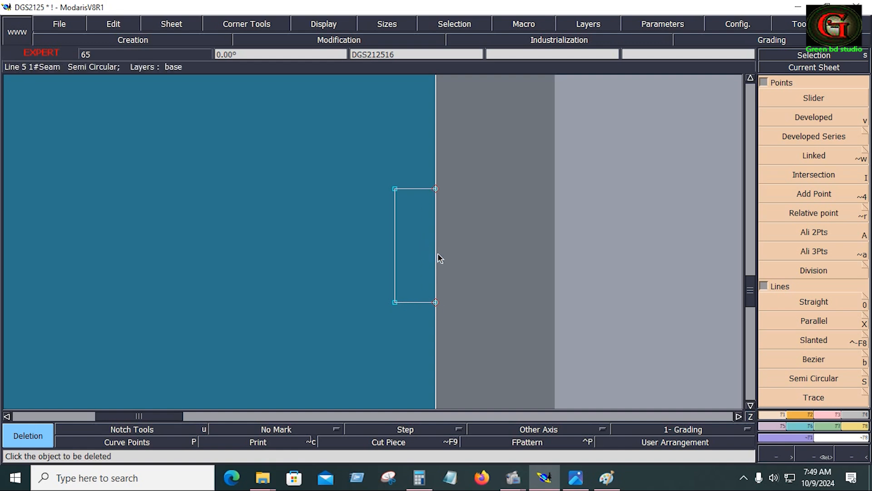
Undo the deletions, the two Bezier lines and the parallel line at the second pleat.
click(584, 274)
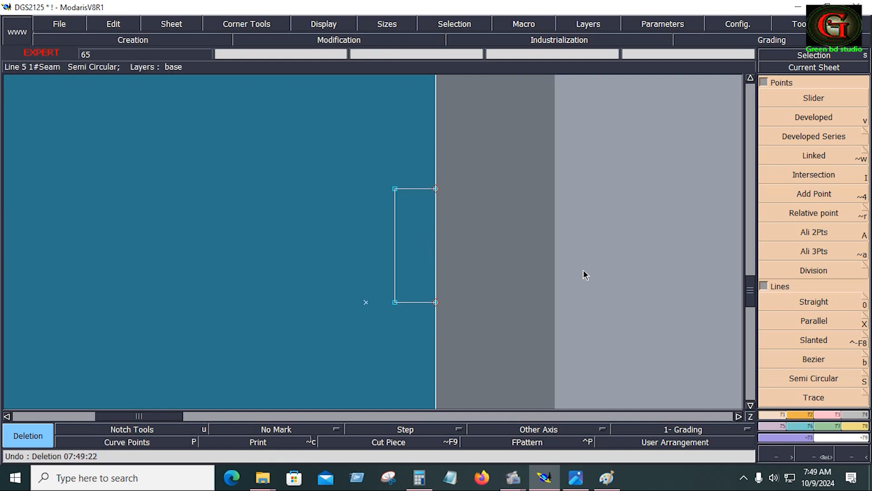
key(ctrl+z)
key(ctrl+z)
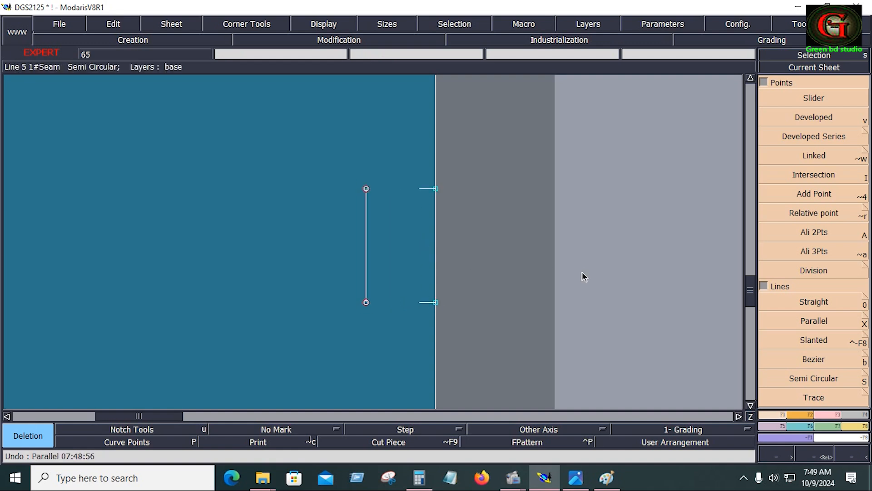
key(Home)
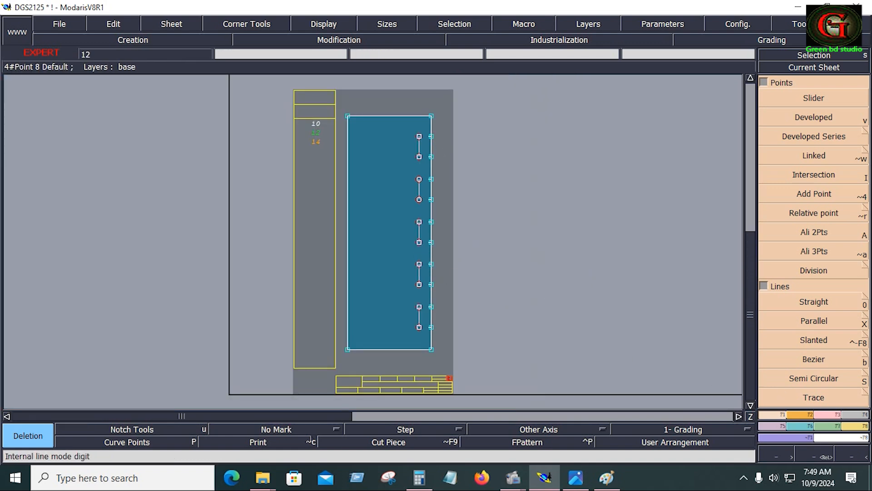
Apply a 0.4 inch line seam to all four edges of the piece, and set the left edge's seam to 1 inch.
click(559, 40)
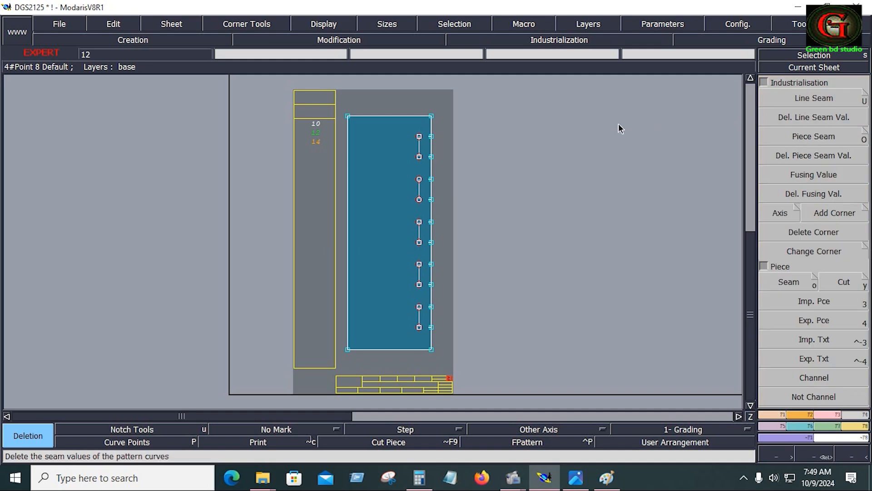
click(803, 100)
drag(338, 102, 463, 366)
click(434, 344)
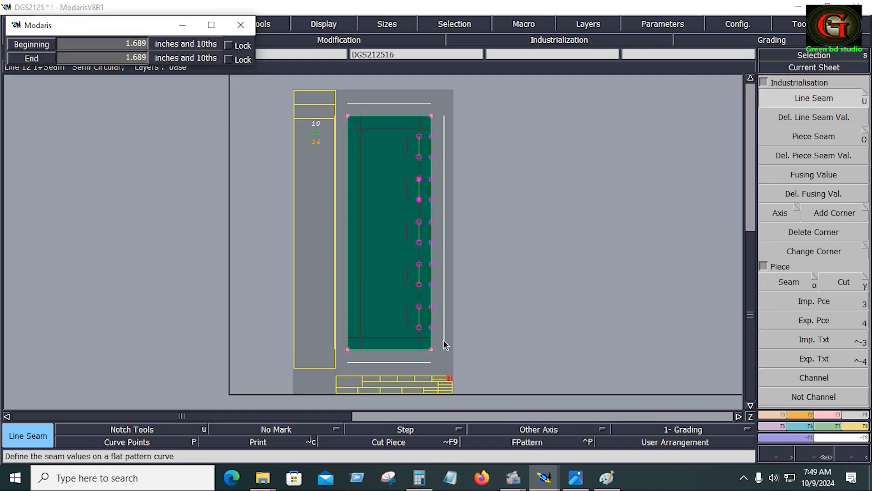
key(BackSpace)
text(0.4)
key(Tab)
key(Return)
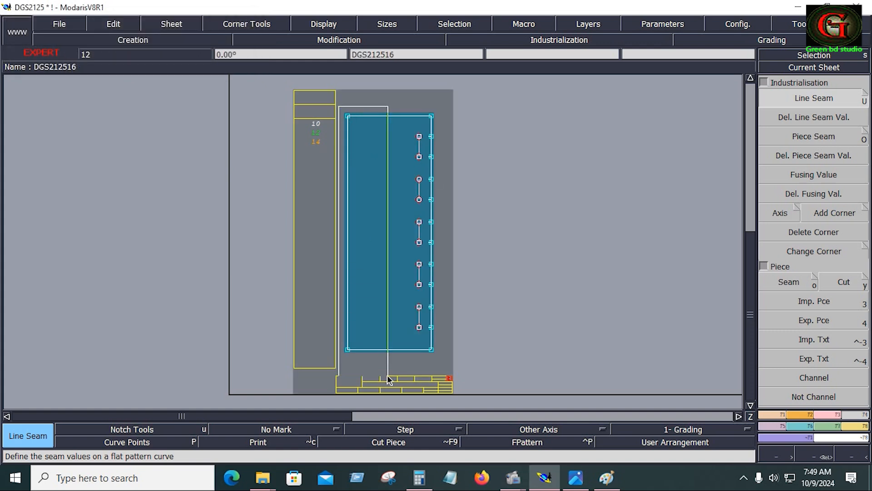
click(347, 345)
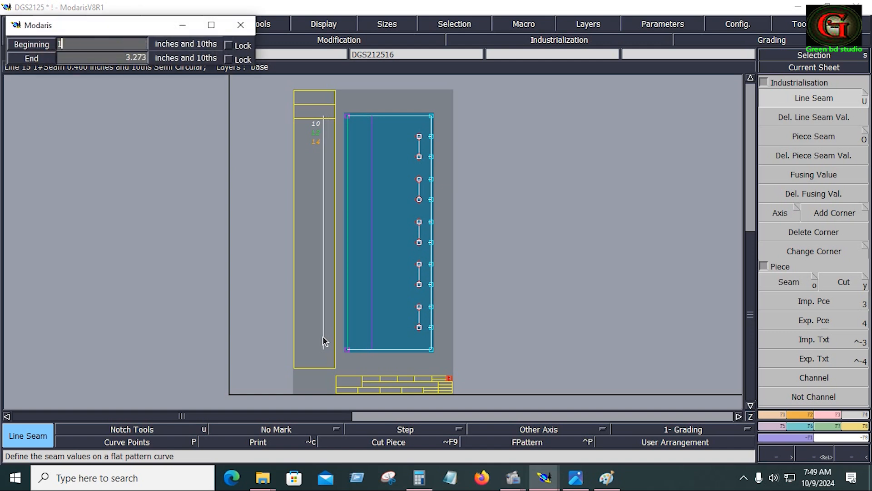
key(Return)
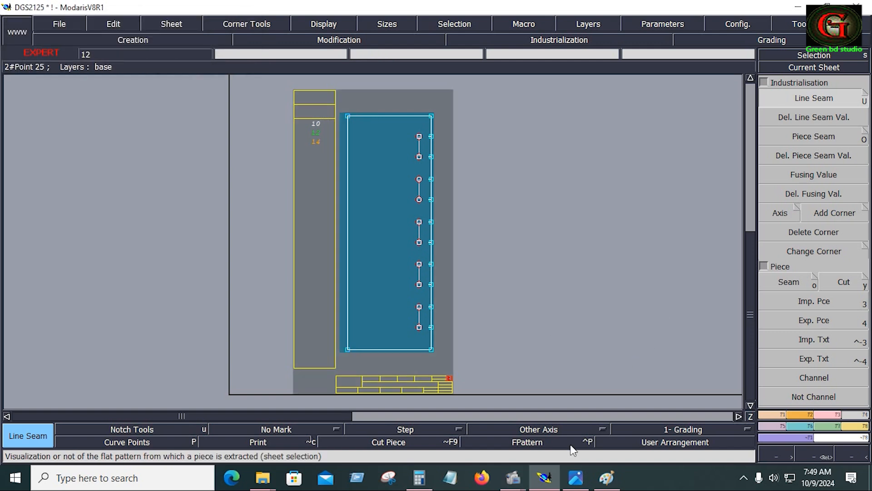
Add a horizontal Grain Line Axis 'DF' inside the piece, near its middle.
click(551, 429)
click(554, 381)
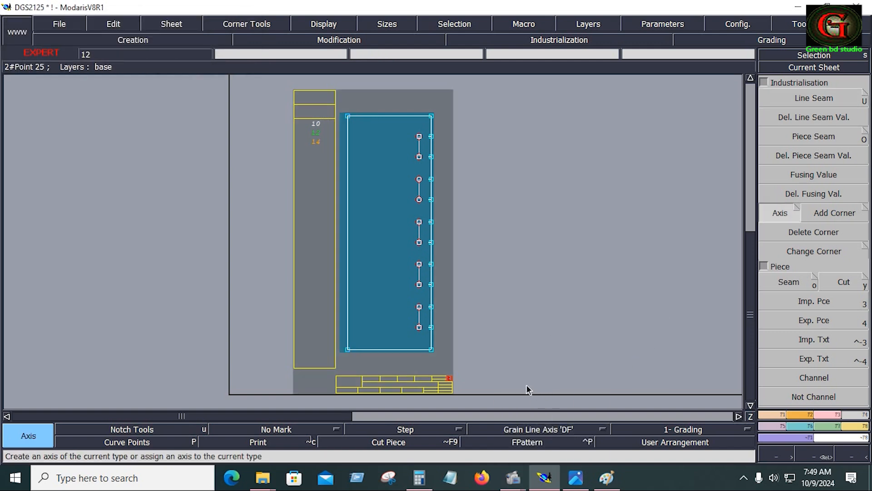
click(377, 213)
click(404, 213)
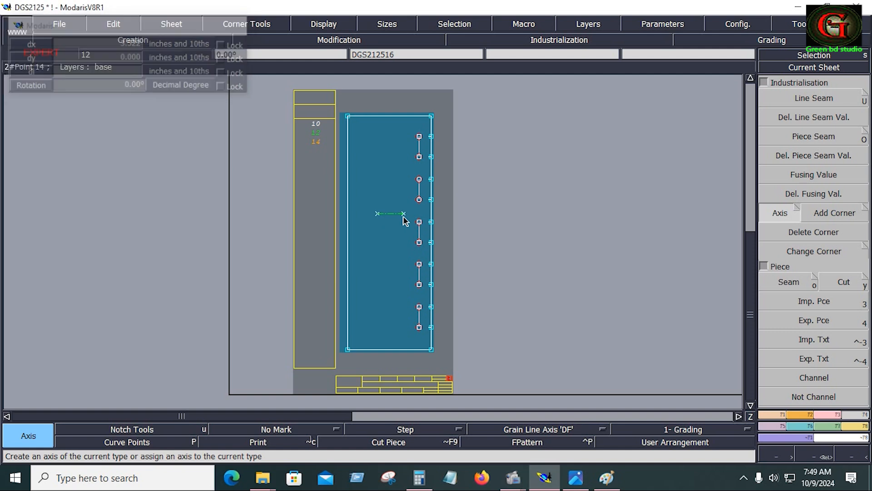
Switch to the Photos app and examine the dress's front and back design sketches in MAIN VIEW.jpg before returning to Modaris.
click(580, 482)
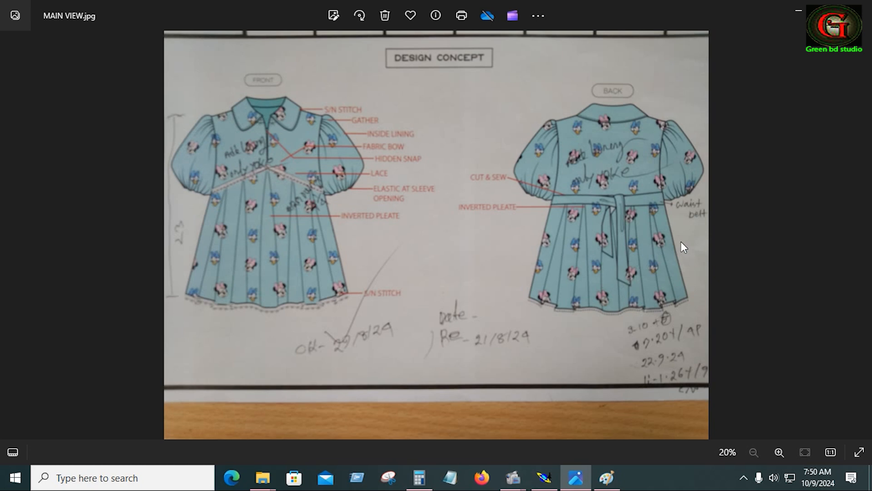
right_click(686, 229)
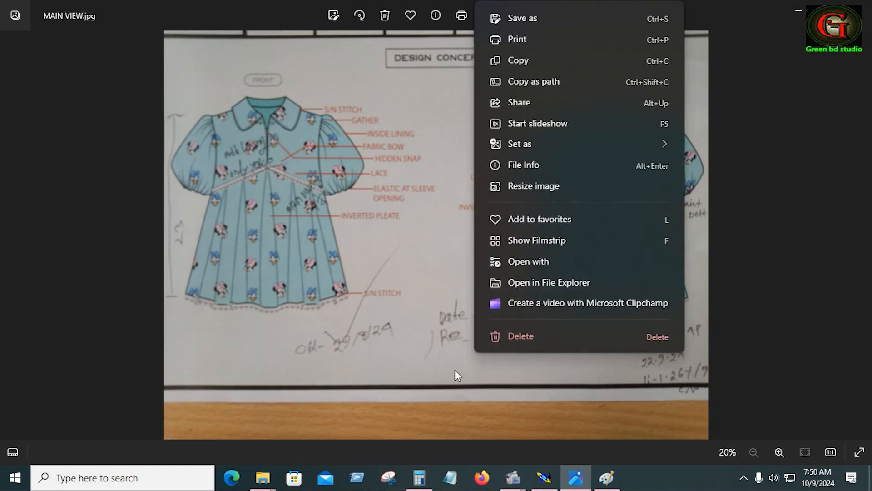
click(555, 301)
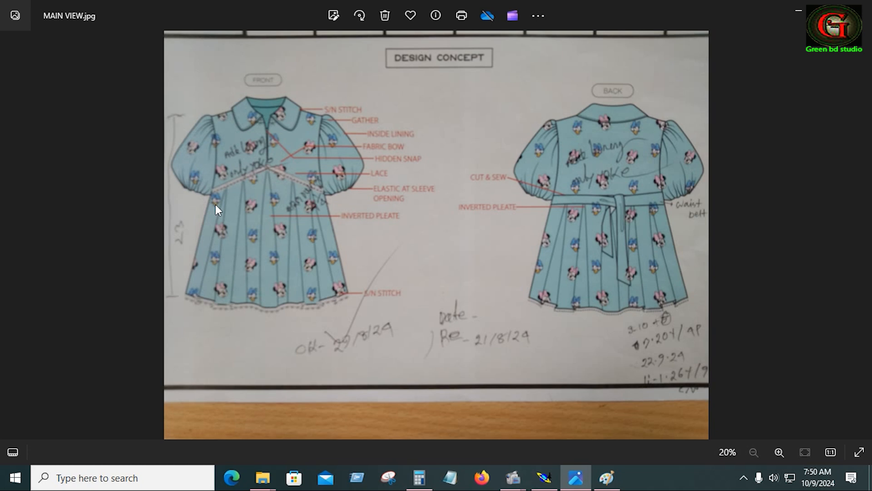
click(544, 477)
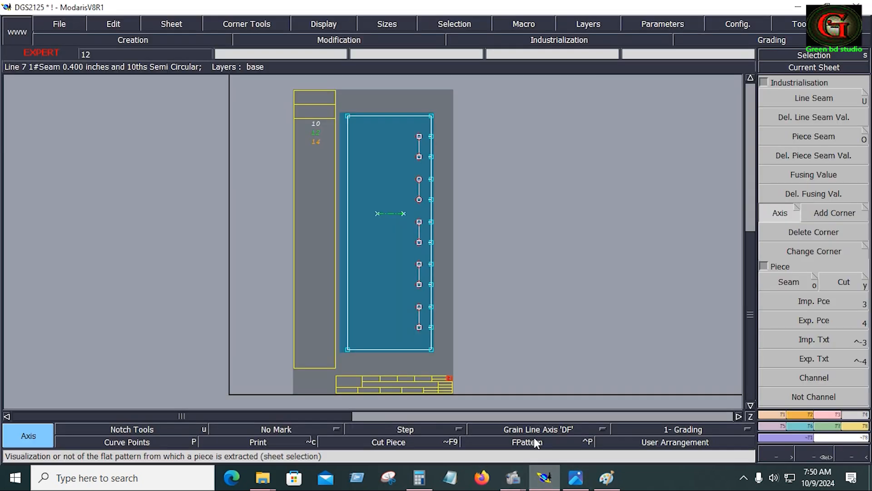
Extract the skirt area bounded by the diagonal waistline on the DGS2125 base sheet as a separate piece using Seam.
key(a)
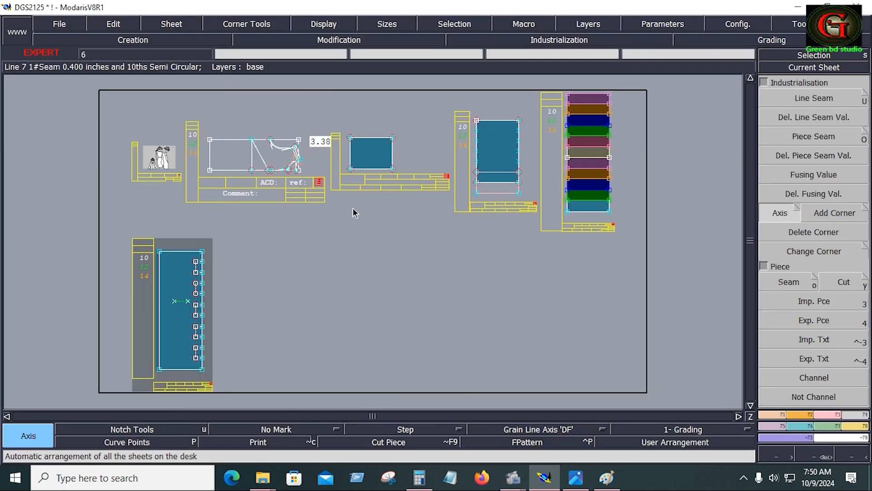
key(Return)
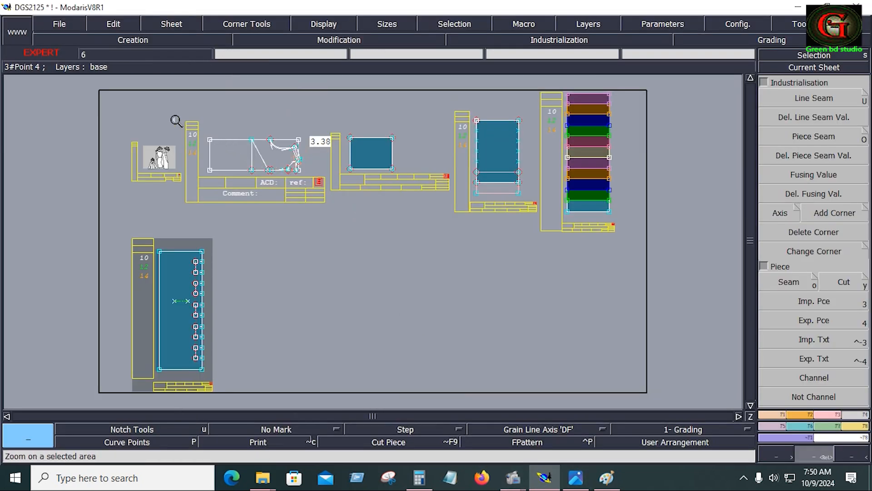
drag(177, 121, 264, 195)
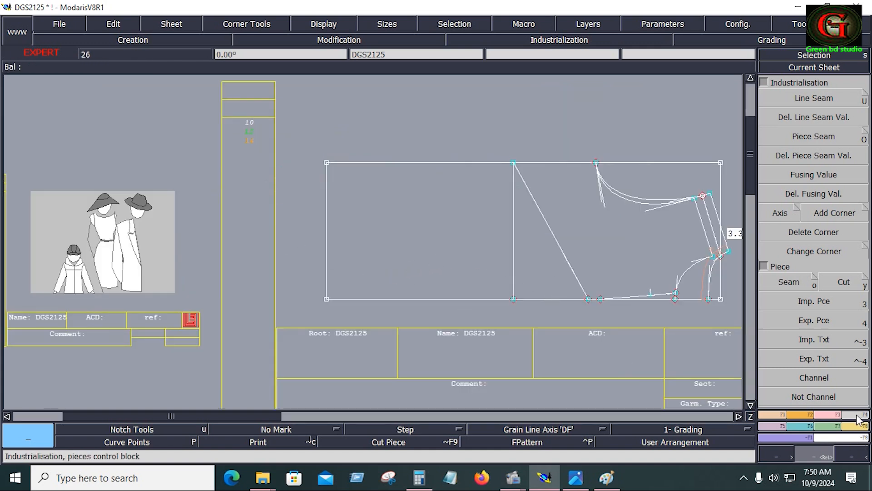
click(790, 282)
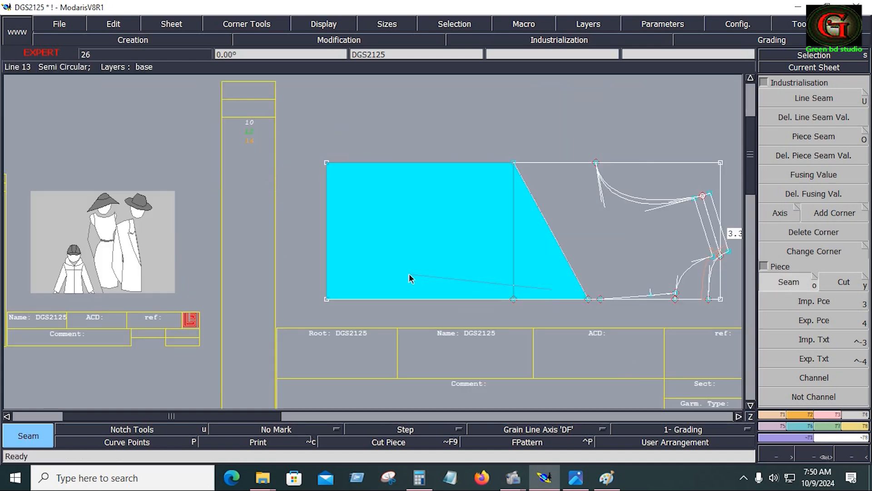
right_click(409, 275)
key(8)
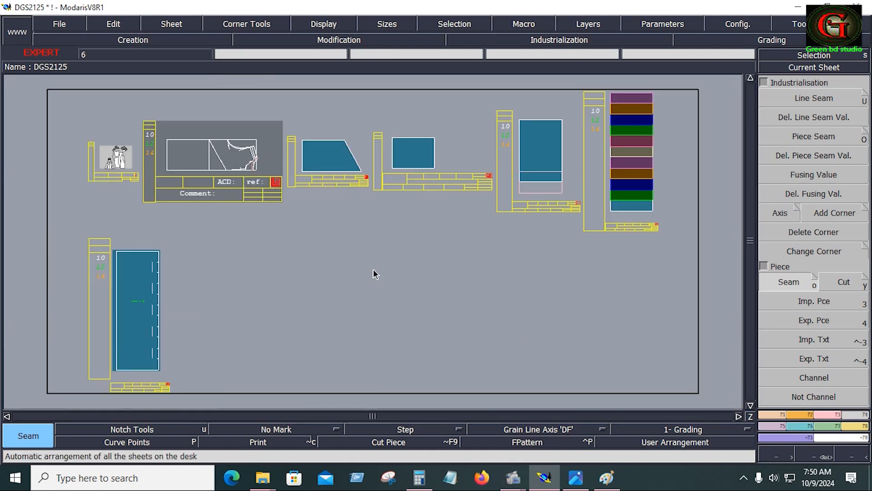
click(342, 183)
key(9)
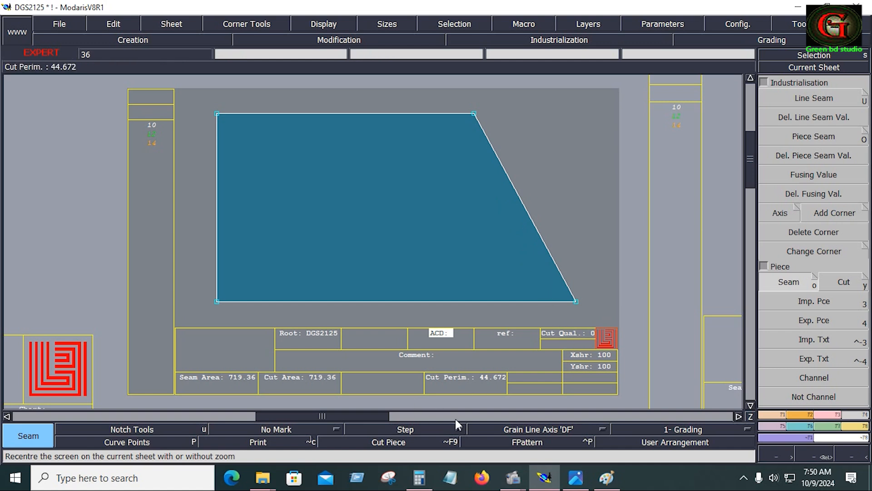
key(j)
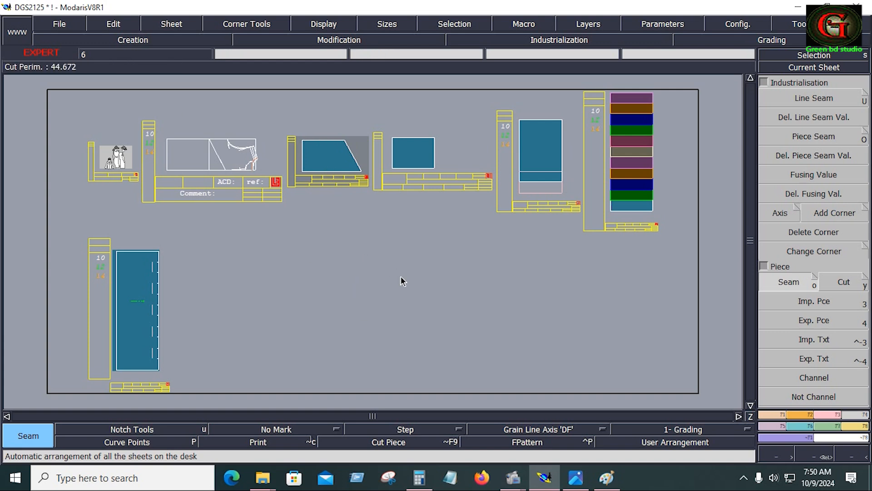
click(338, 159)
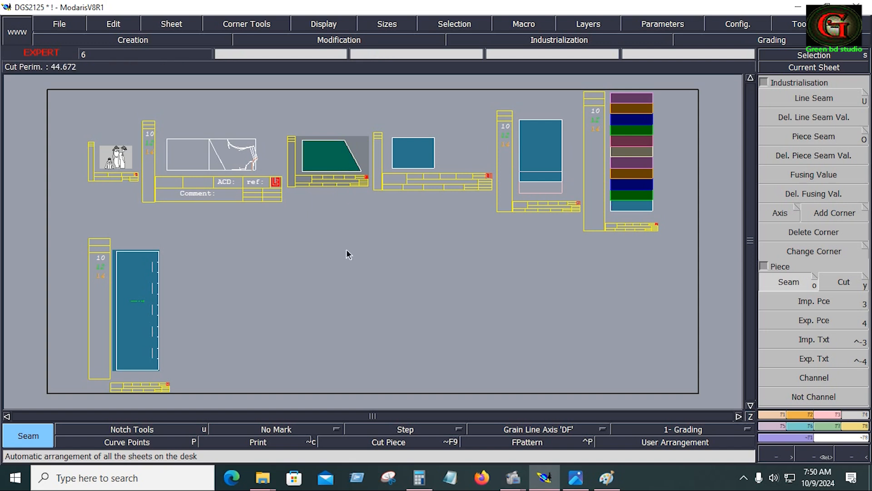
click(348, 262)
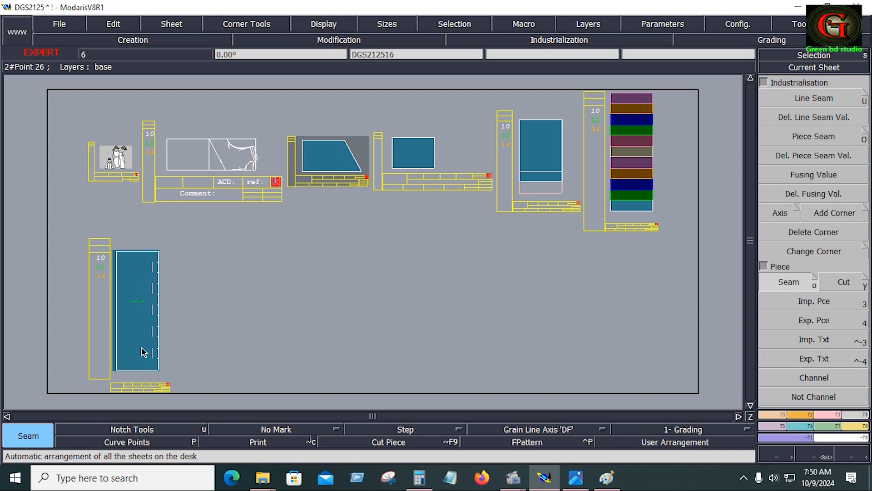
Copy the pleated skirt piece's geometry onto a new sheet beside the original.
key(c)
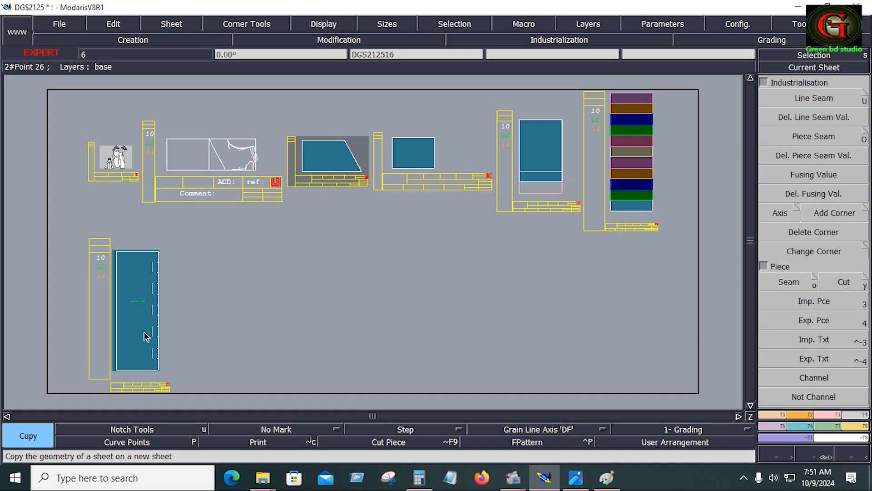
click(145, 331)
click(252, 327)
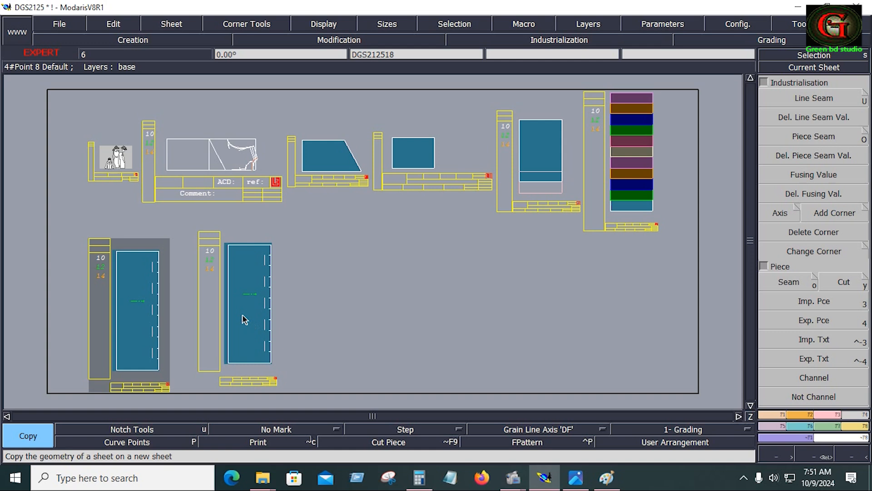
key(z)
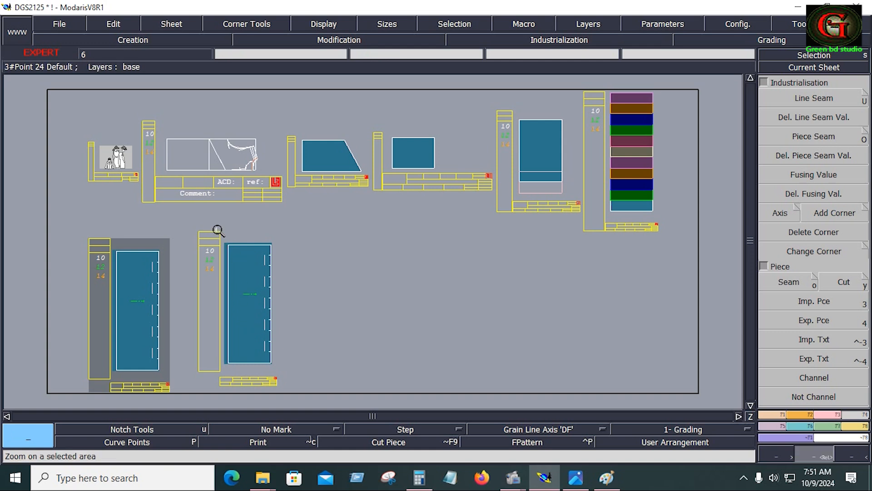
drag(210, 228, 285, 370)
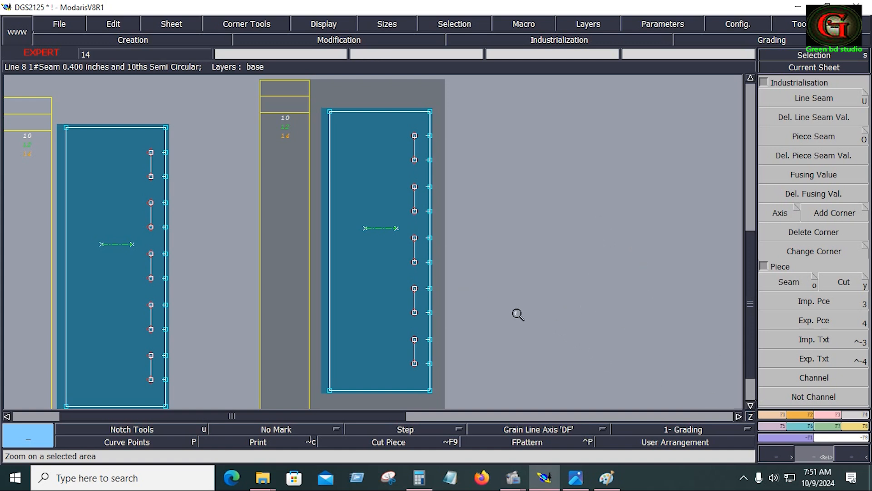
Measure the base pattern's lower edge between the vertical waistline's foot and the diagonal line's foot with Length Measure.
key(j)
click(206, 173)
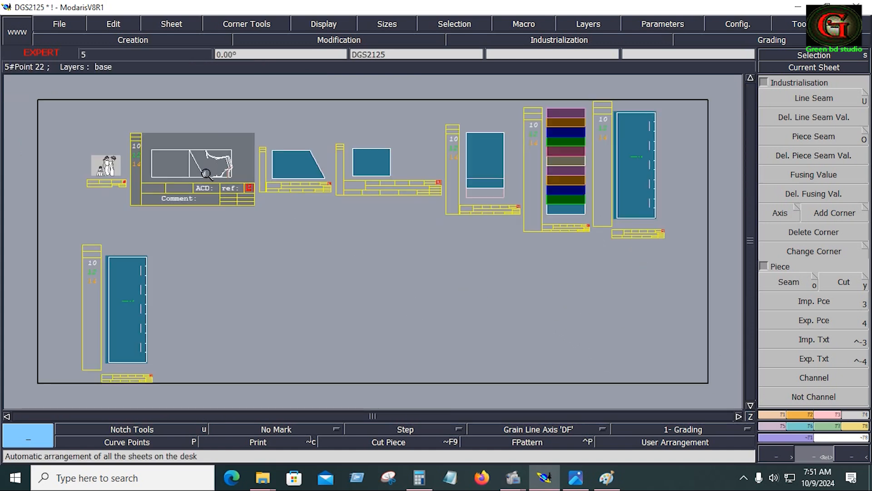
key(Home)
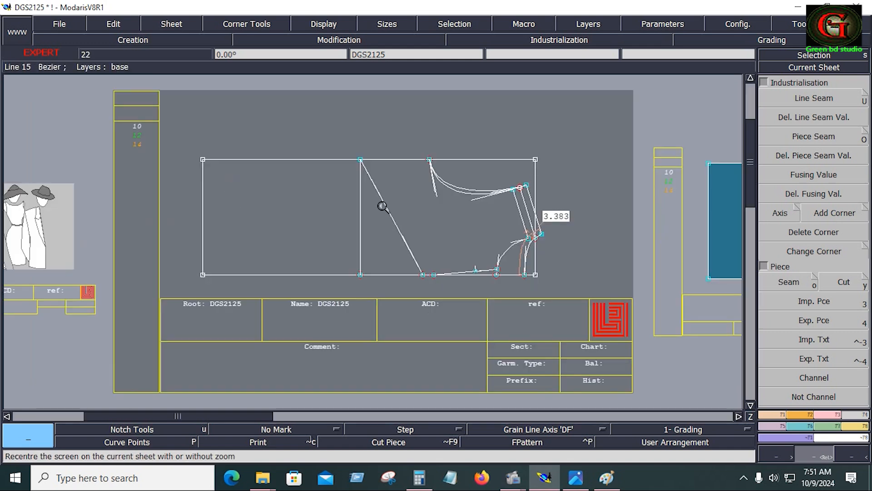
click(860, 425)
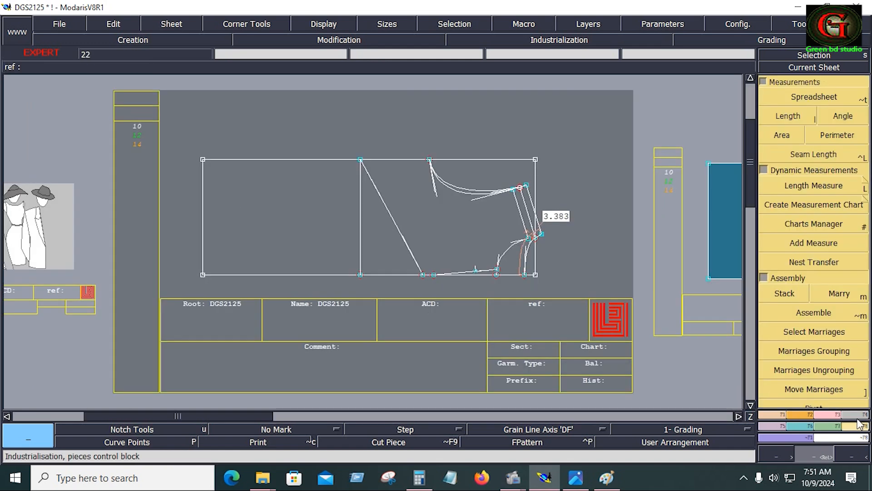
click(814, 185)
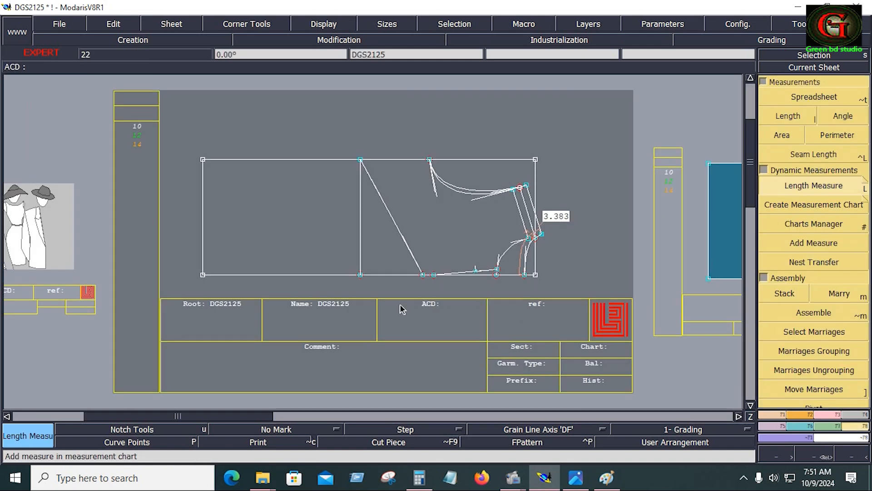
click(358, 276)
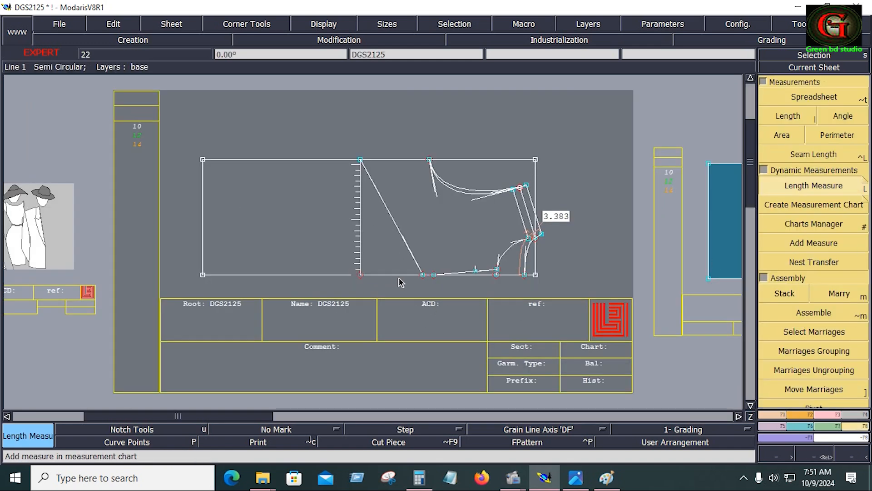
click(423, 275)
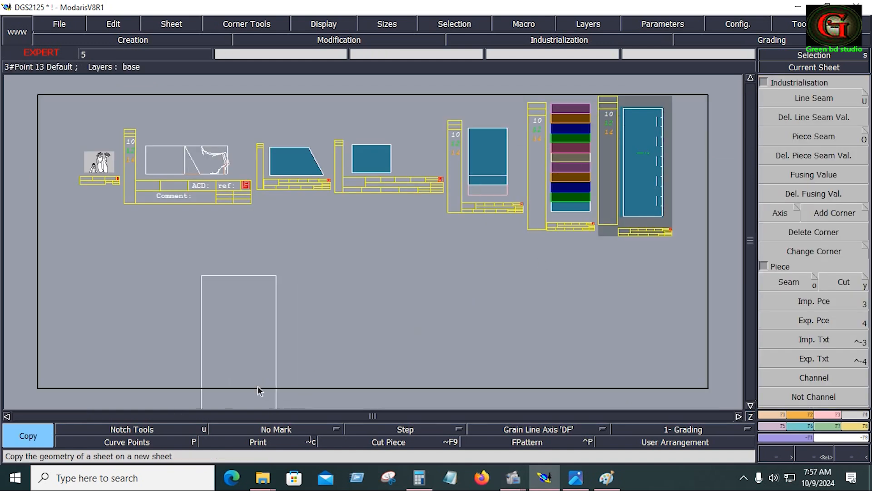
Place a copy of the pleated skirt piece on a new sheet below the existing sheets and bring it up for editing.
click(182, 357)
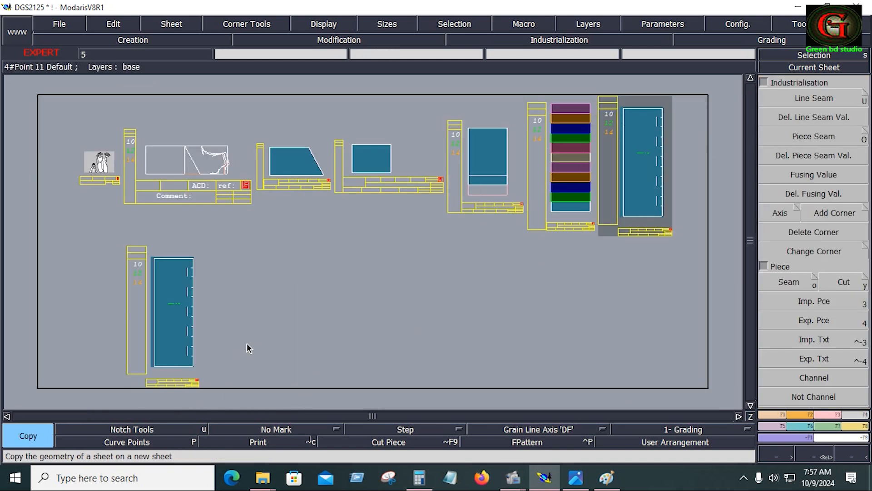
click(179, 334)
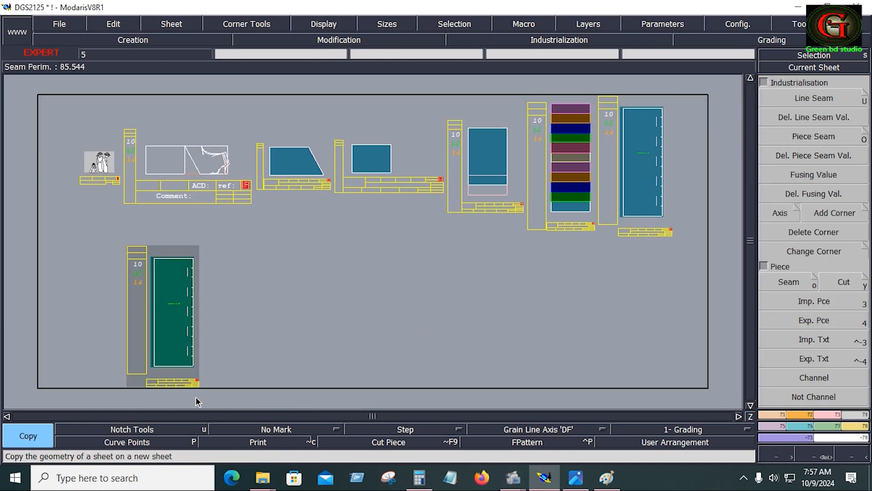
key(Home)
click(533, 245)
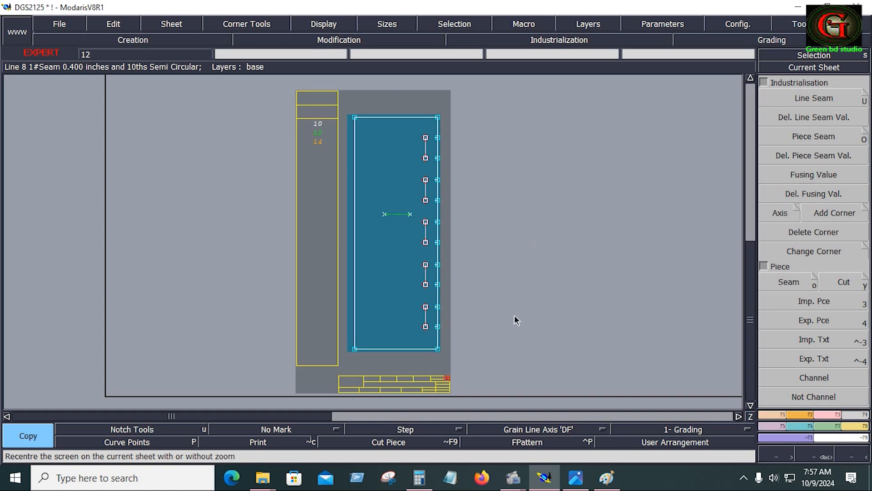
Divide the pleated edge between the middle pleat's two notches into 2 equal parts with Sequence Division.
key(v)
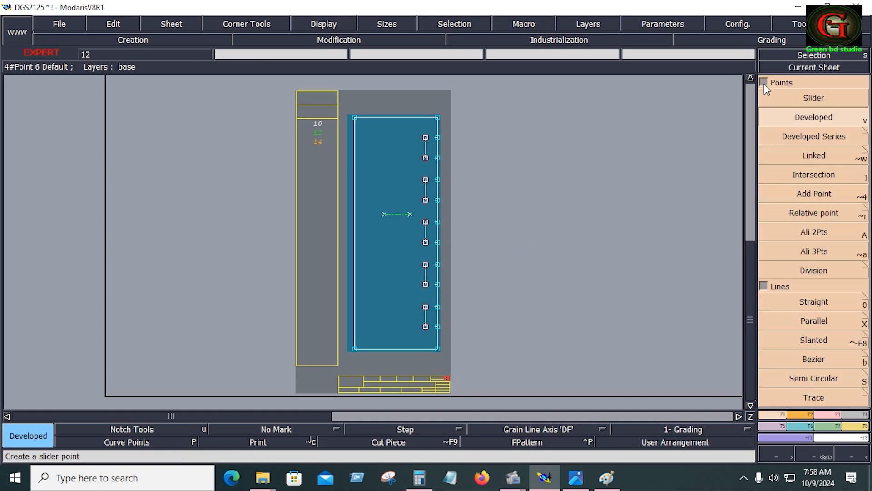
click(764, 83)
click(814, 343)
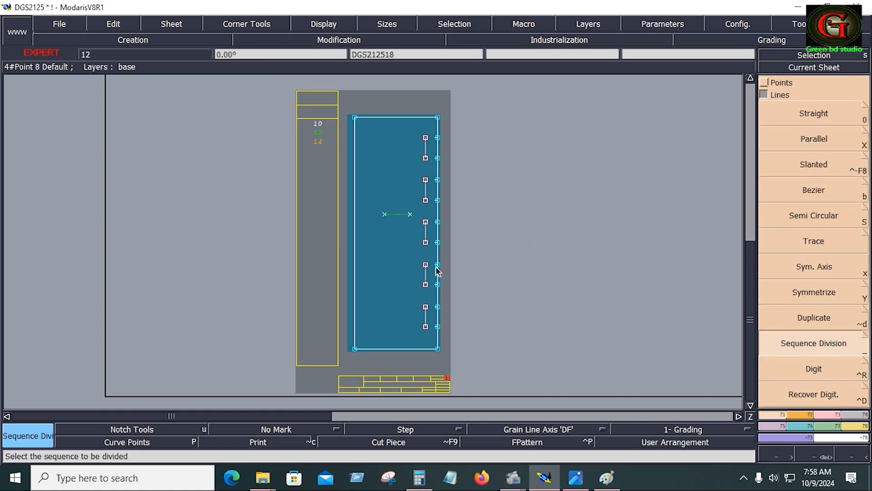
click(438, 224)
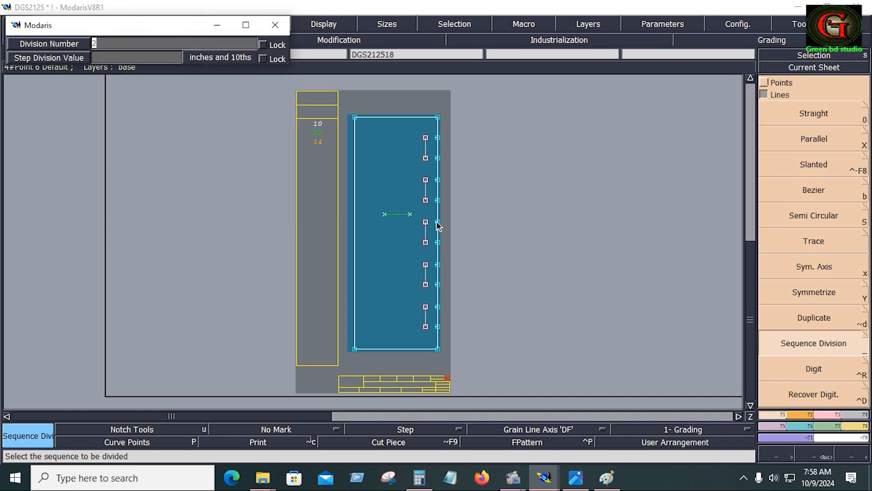
key(Return)
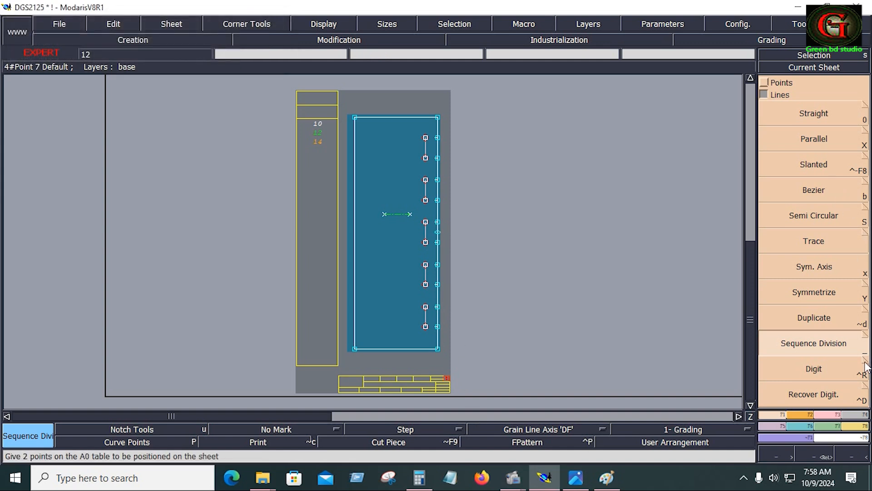
Draw a horizontal Bezier line 4.5 inches long from the middle pleat's midpoint on the waist edge into the piece.
click(818, 189)
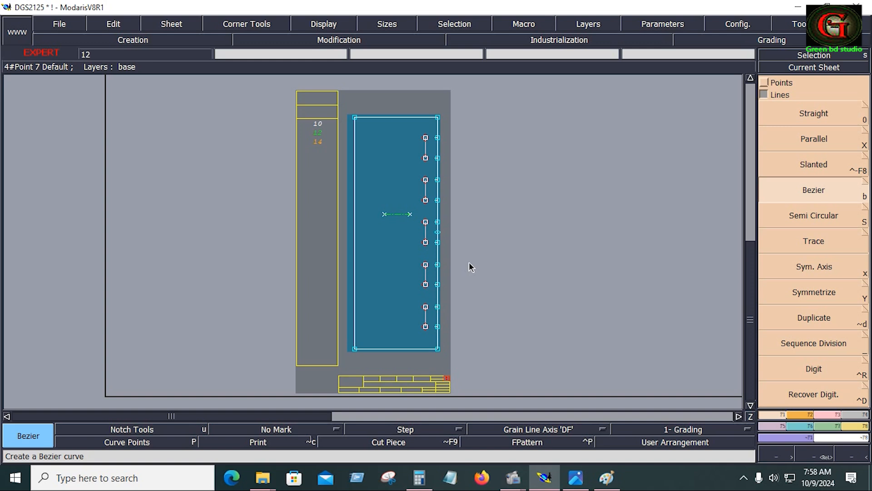
click(437, 232)
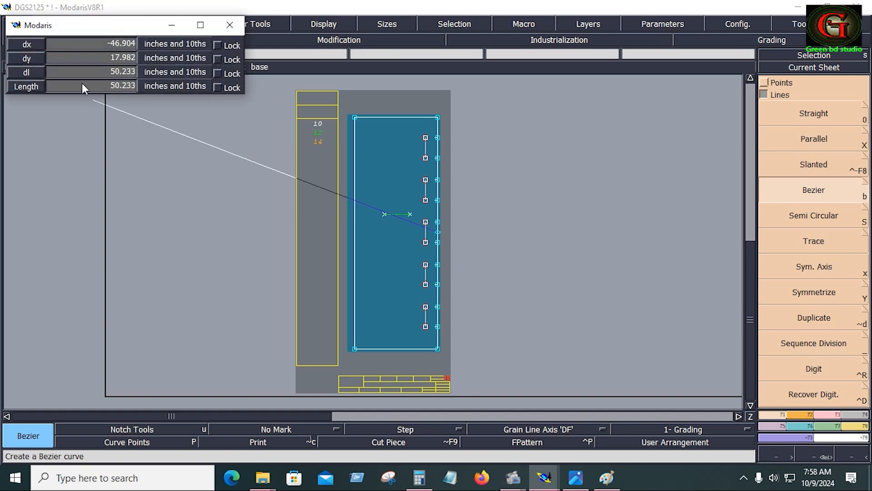
click(78, 74)
text(4.500)
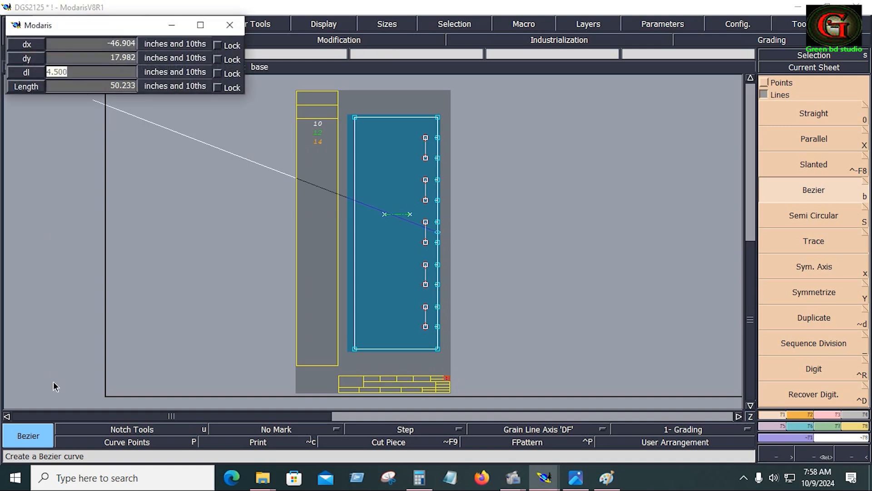
key(Return)
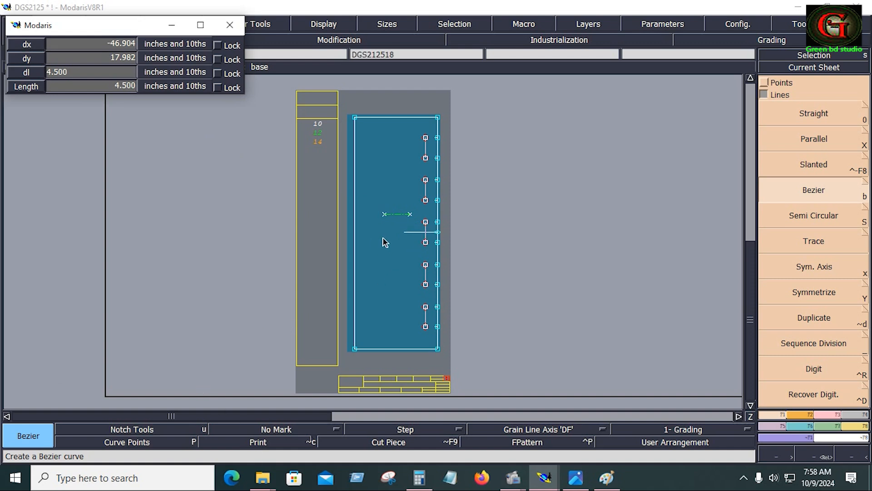
click(384, 241)
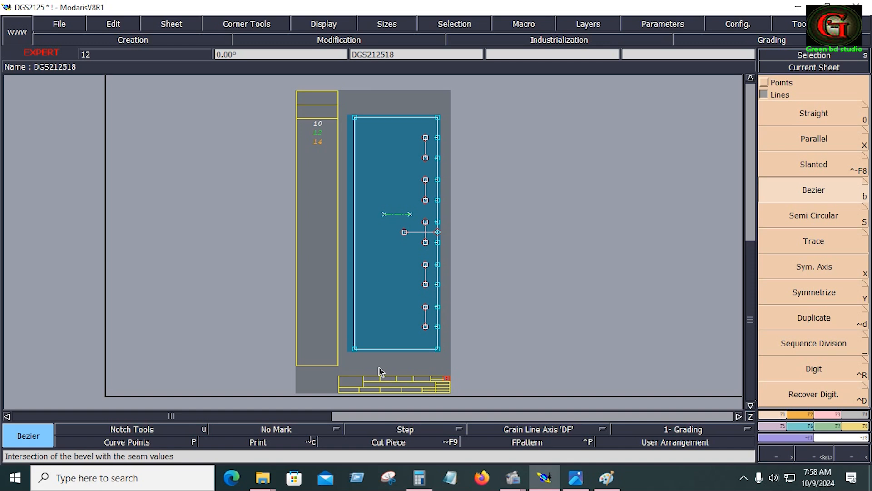
Select both end points of the hem edge opposite the pleats and move the edge outward with ShiftX -4.5 and ShiftY 0 inches.
key(s)
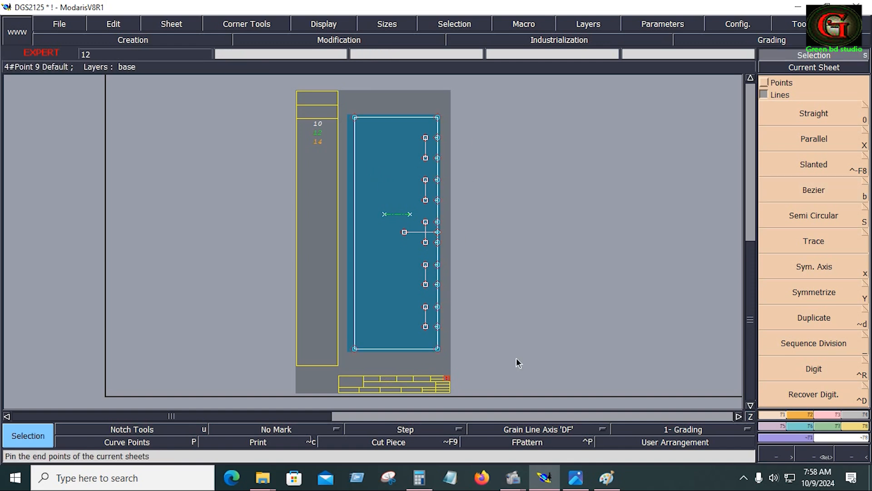
click(824, 415)
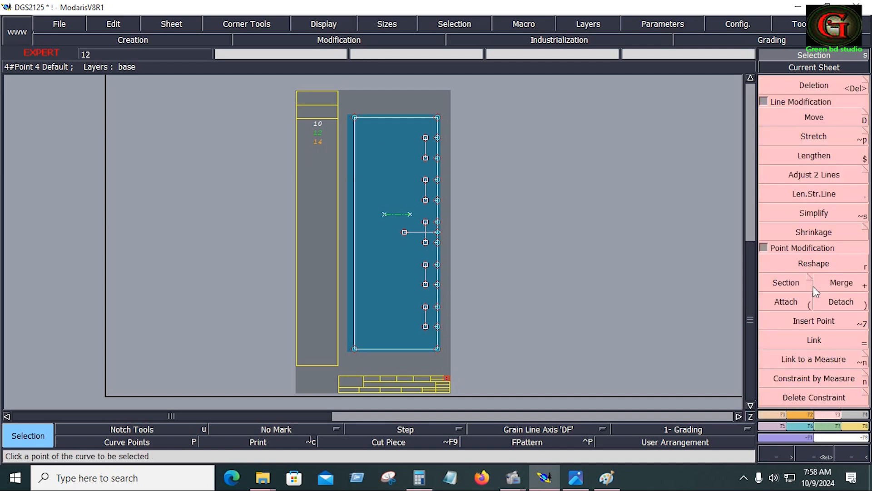
click(763, 102)
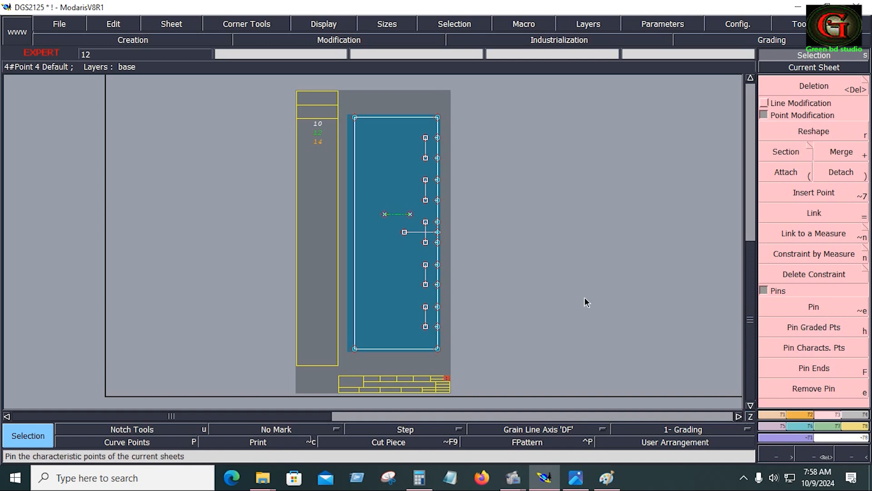
click(355, 118)
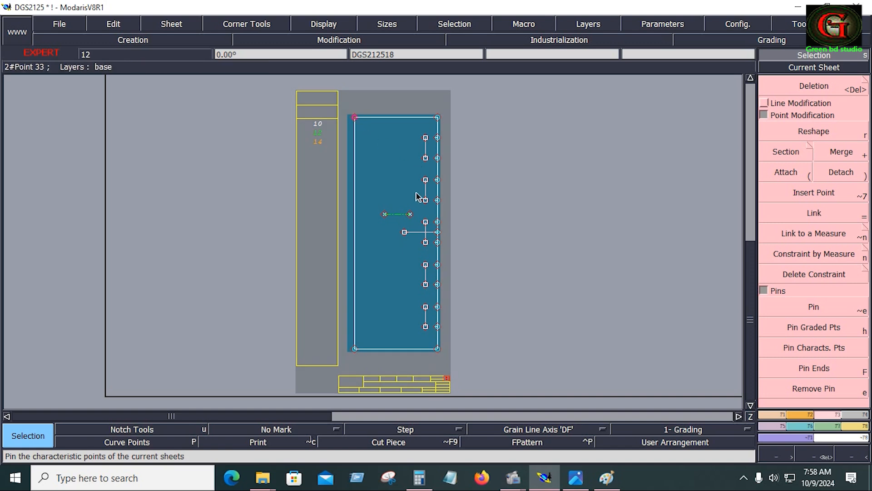
click(529, 190)
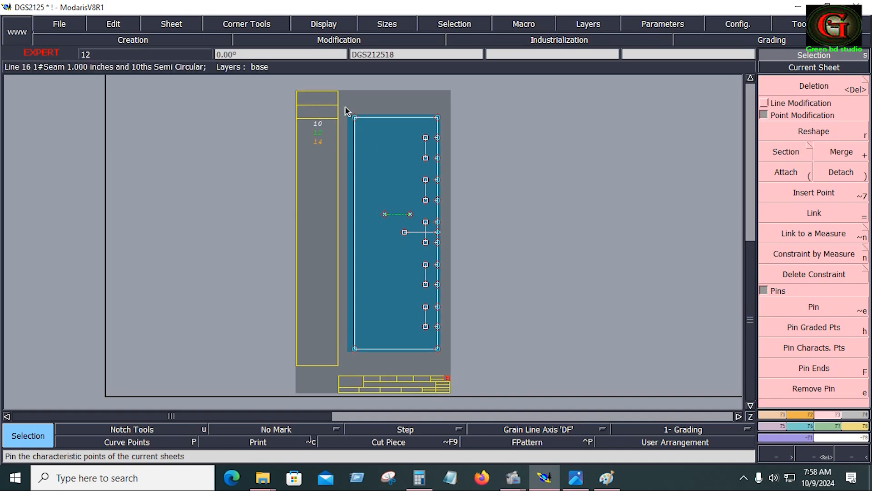
drag(344, 106, 376, 365)
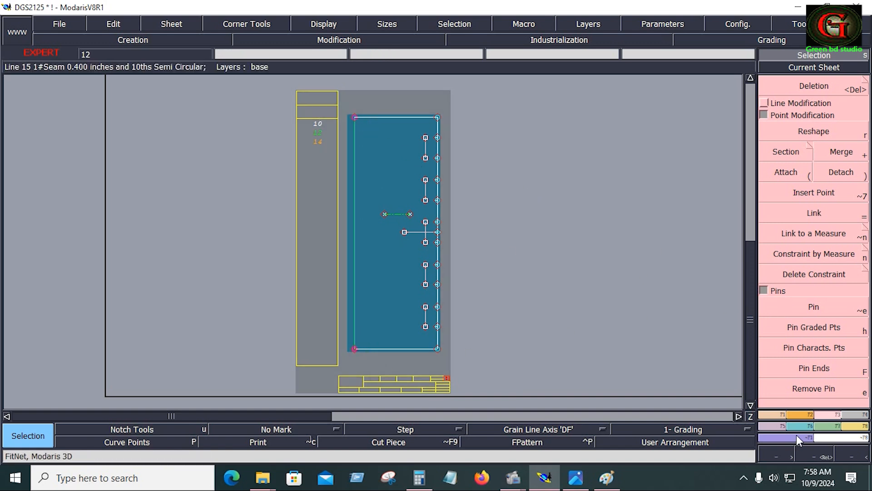
click(772, 101)
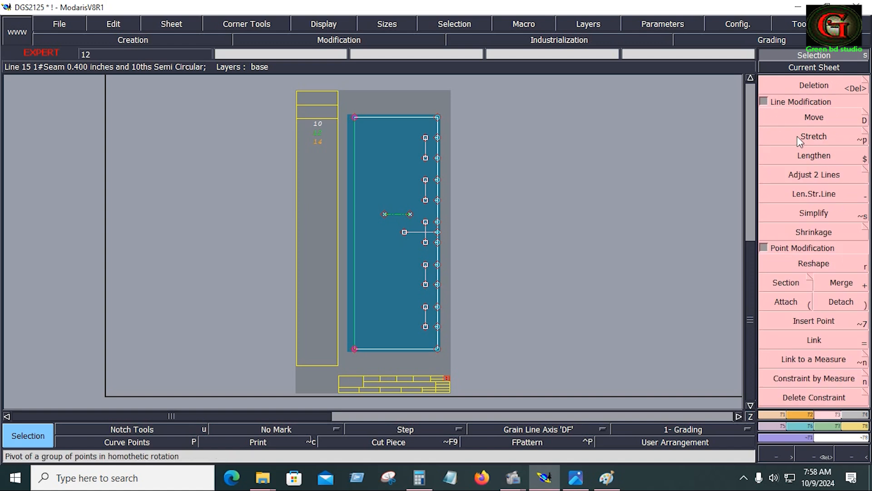
click(807, 116)
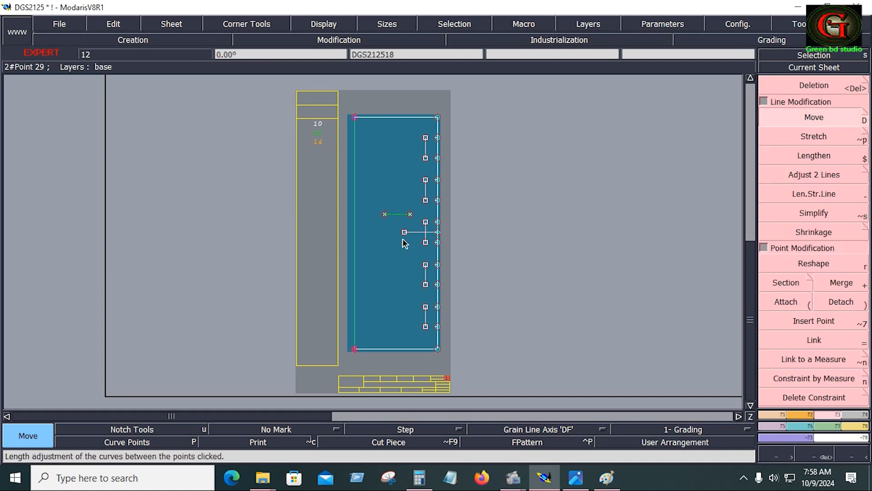
click(355, 241)
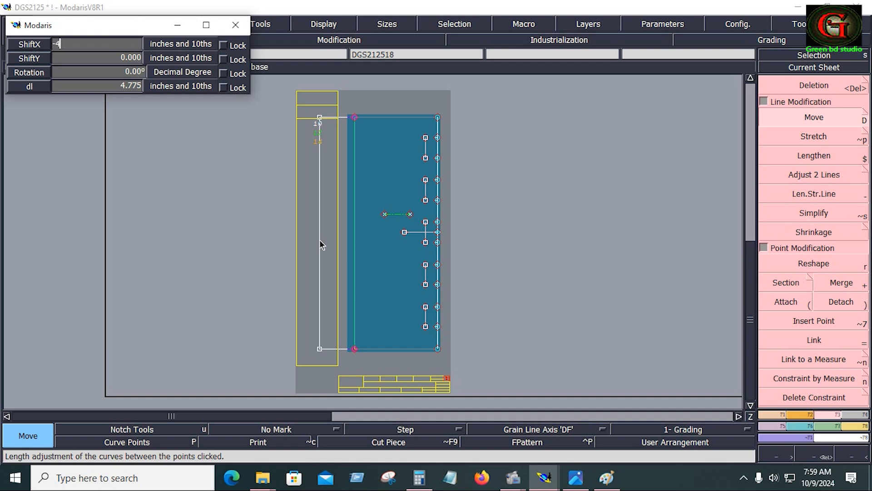
text(.5)
key(Tab)
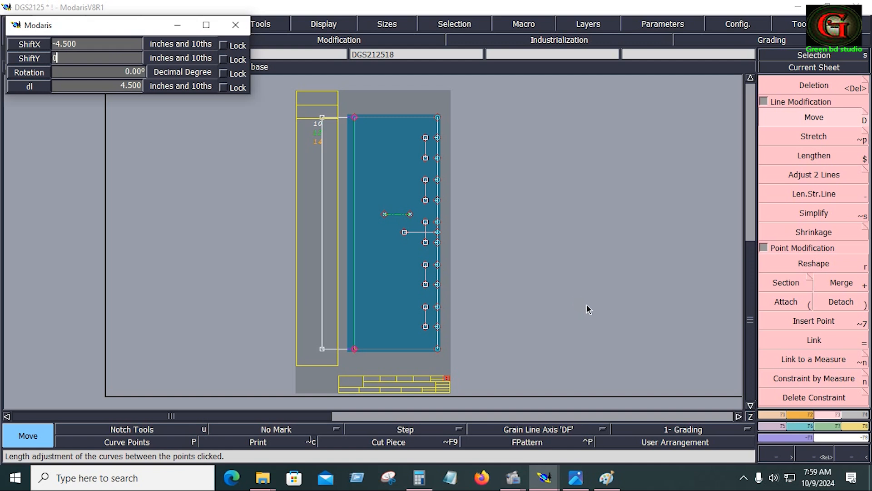
key(Return)
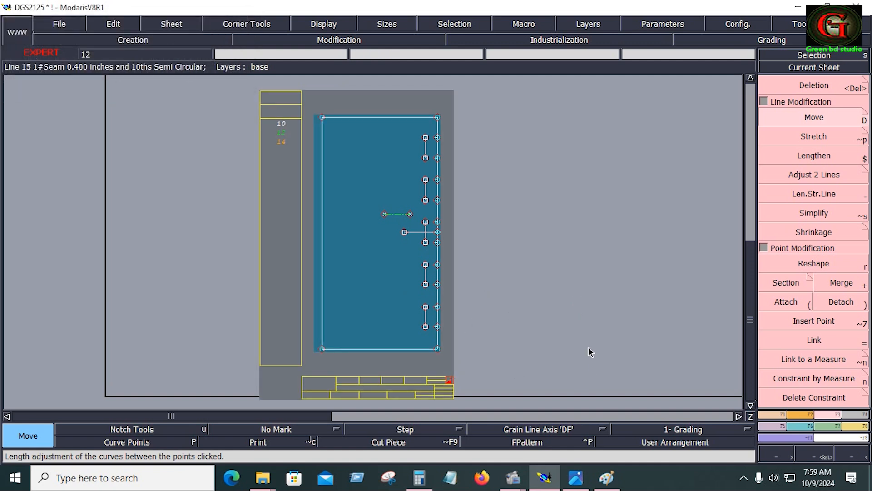
Place a Developed point 4.5 inches from the waist corner on each of the two side edges.
key(F2)
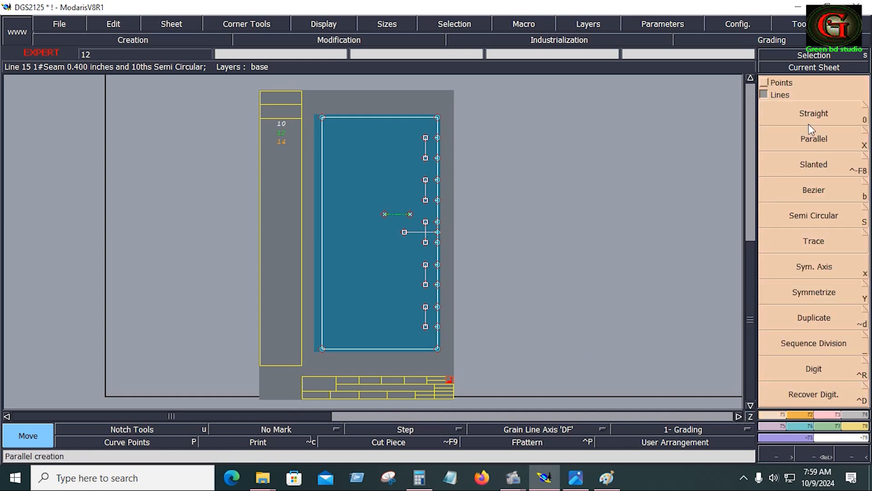
click(773, 83)
click(814, 117)
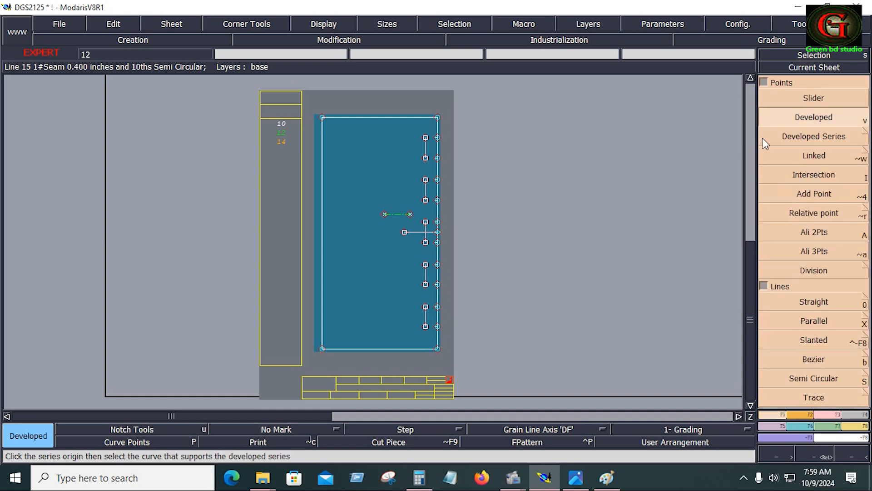
click(438, 118)
click(398, 118)
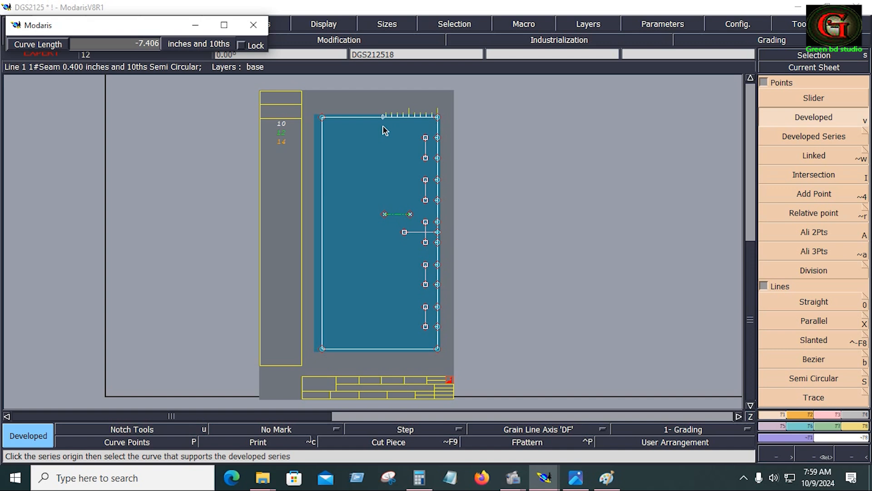
text(-4.5)
key(Return)
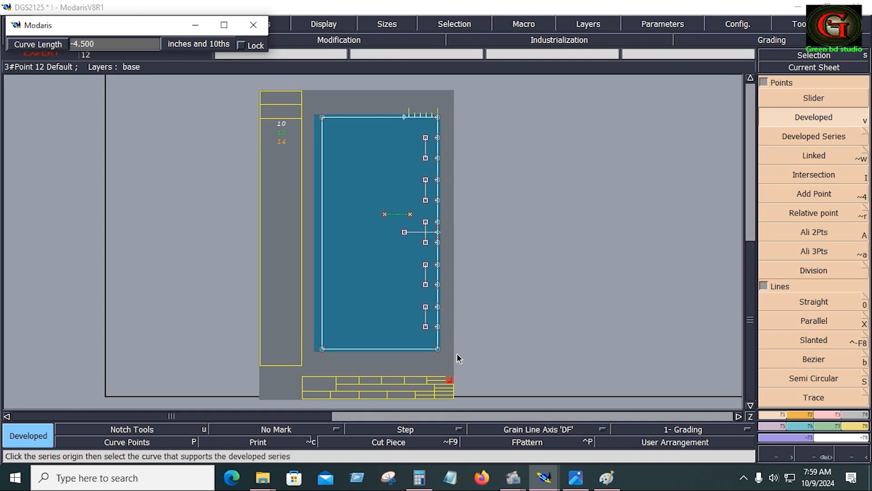
click(437, 349)
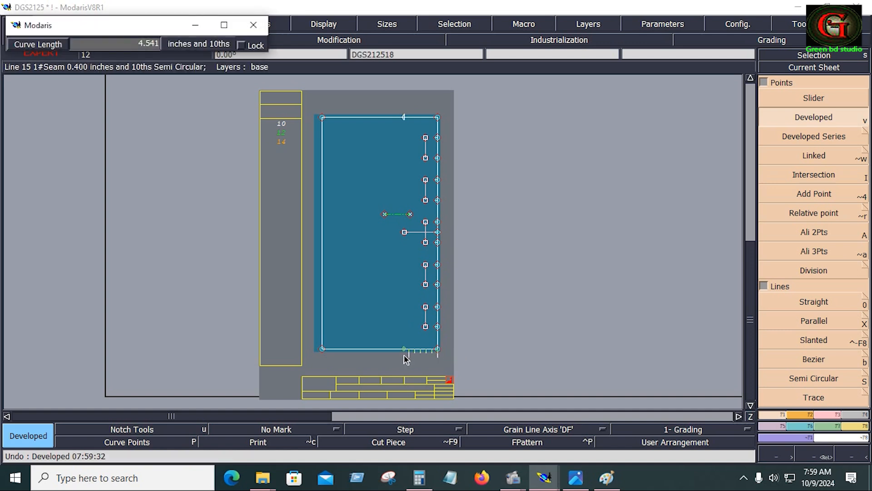
text(4)
click(407, 379)
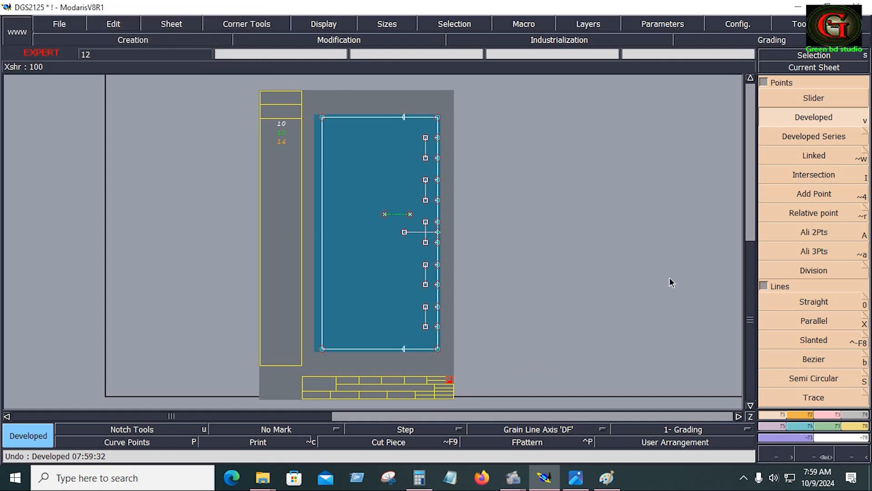
Draw a Bezier line straight across the piece between the two developed points on the side edges.
click(813, 360)
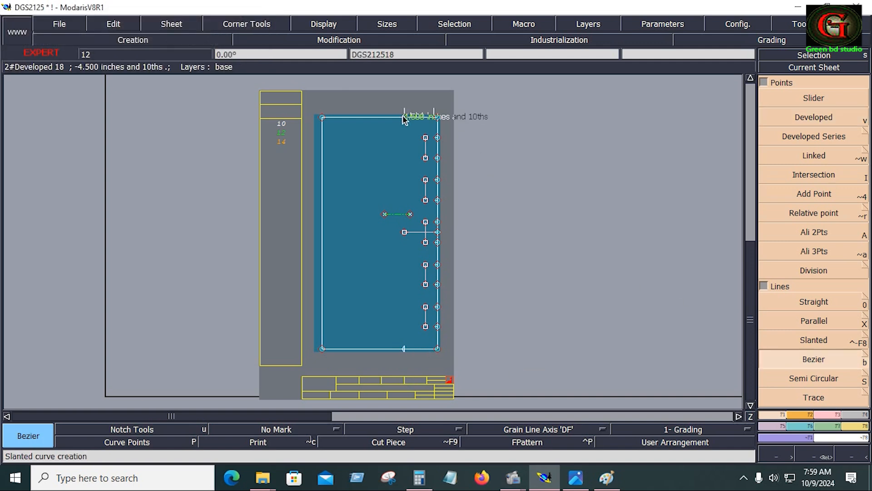
click(404, 118)
click(404, 349)
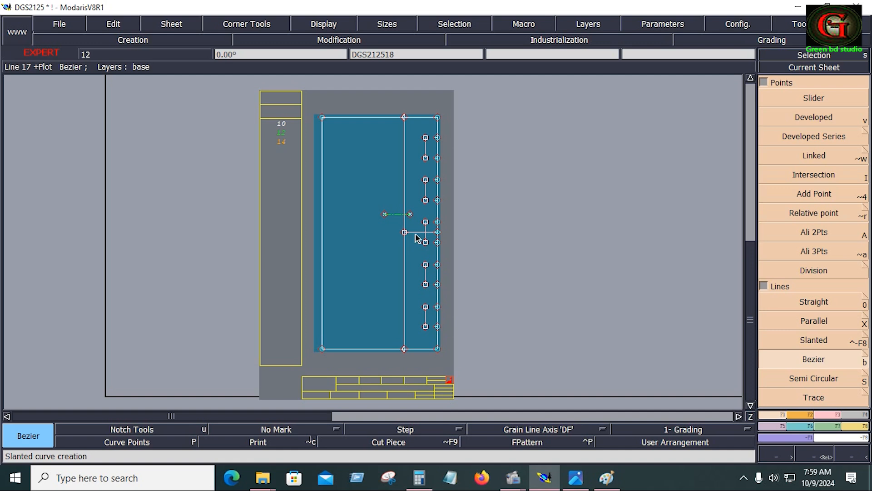
Delete the horizontal guide line at the middle pleat and insert its waist-edge midpoint into the curve.
key(Delete)
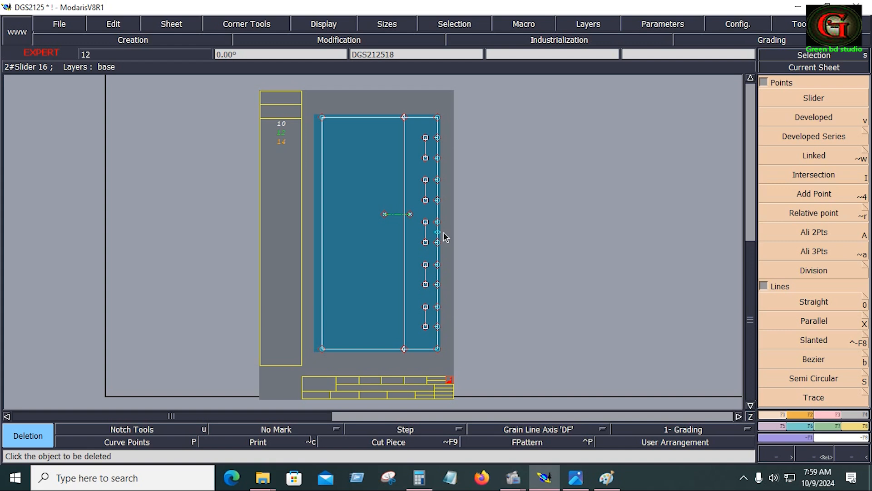
key(i)
click(438, 236)
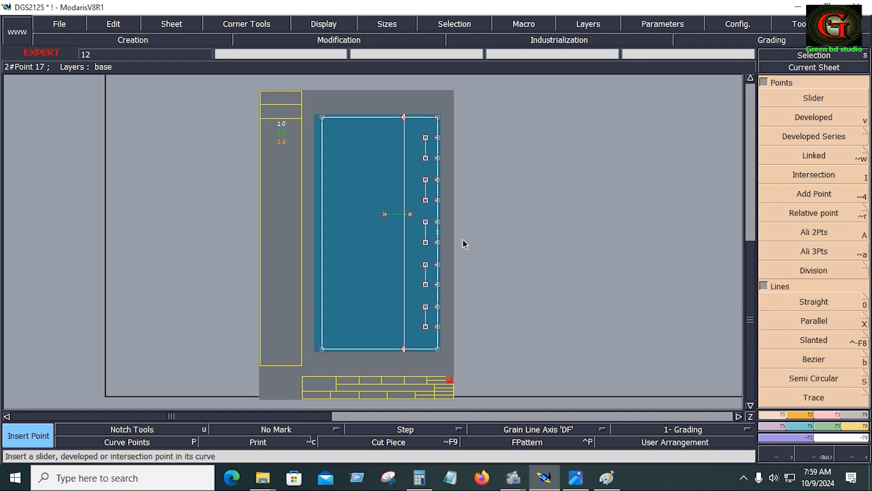
Draw Bezier diagonals from the waist-edge midpoint to both developed side points, and delete the vertical line joining those side points.
click(813, 359)
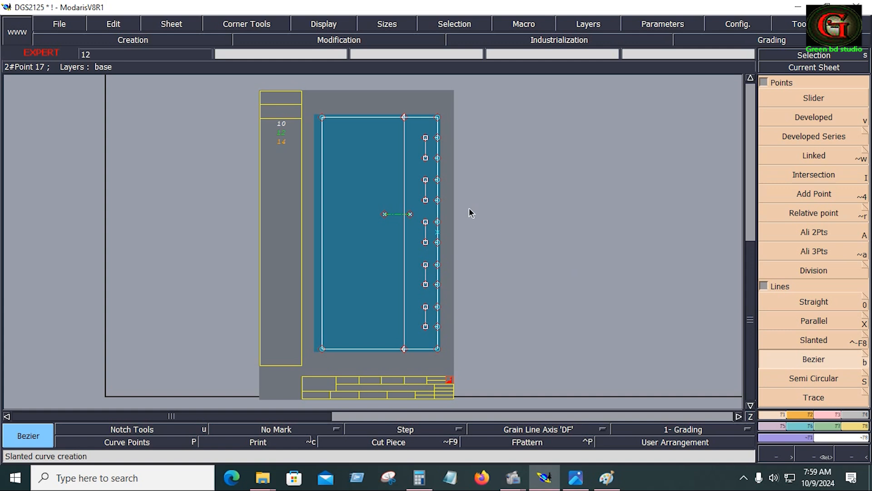
click(438, 231)
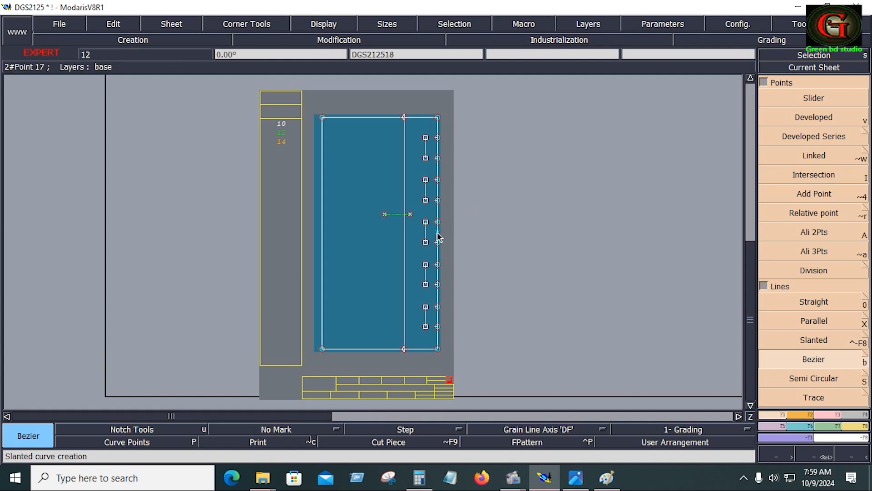
click(404, 117)
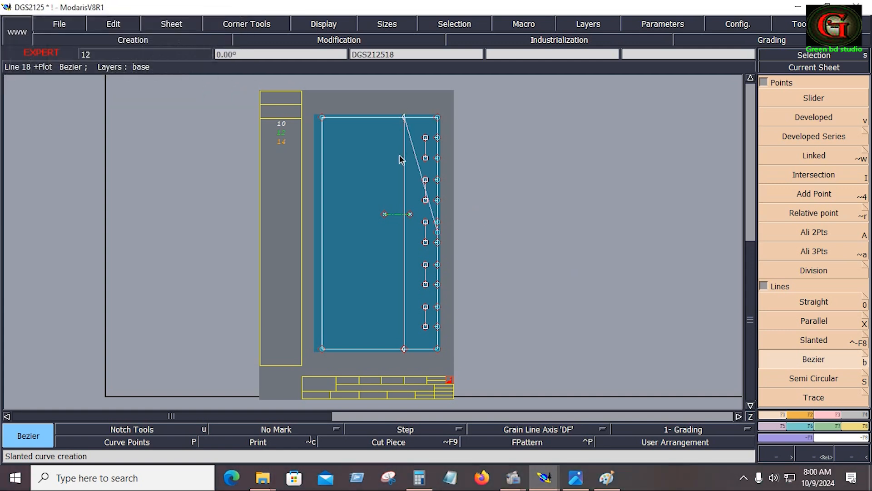
key(Delete)
click(402, 265)
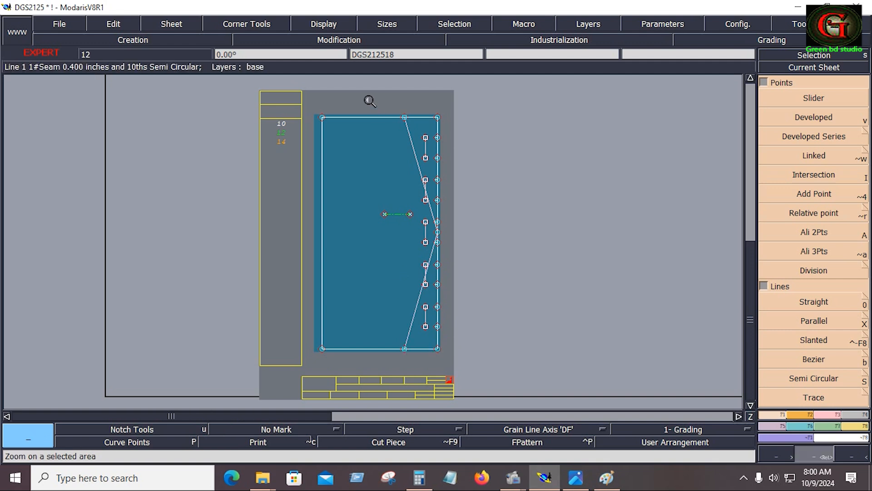
Redraw the vertical Bezier line between the side-edge ends of the two diagonals.
drag(368, 99, 471, 359)
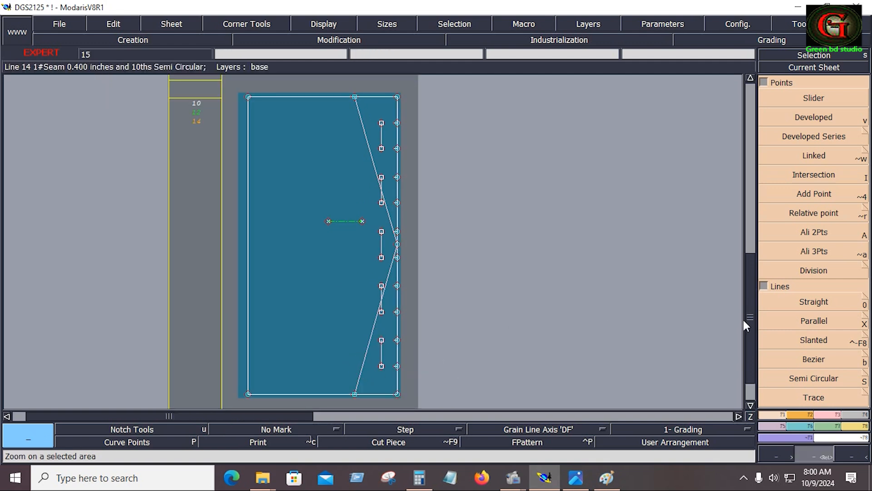
click(816, 366)
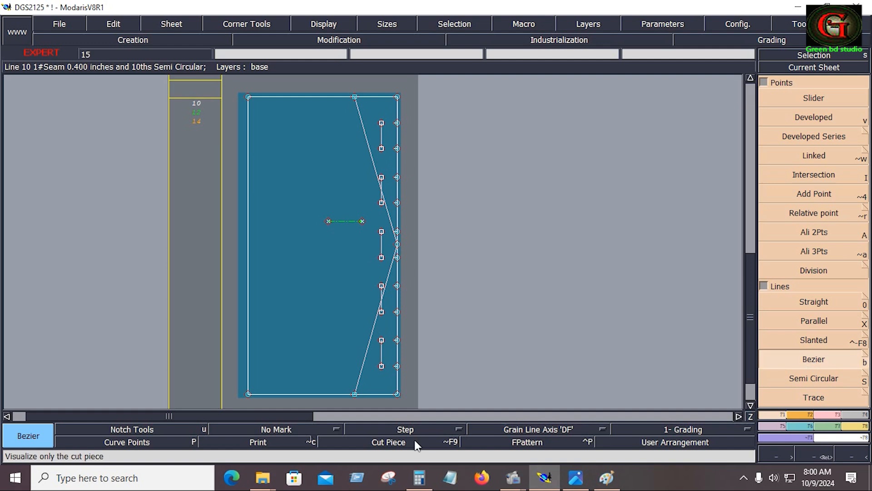
click(354, 394)
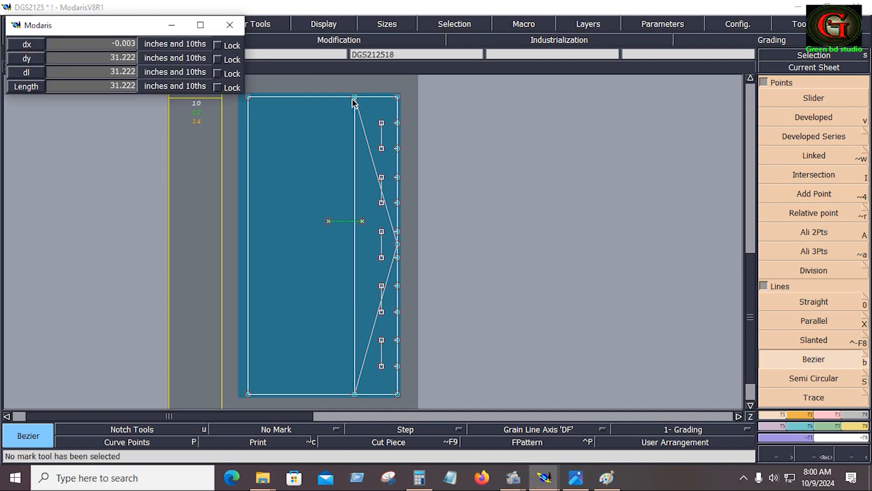
click(354, 98)
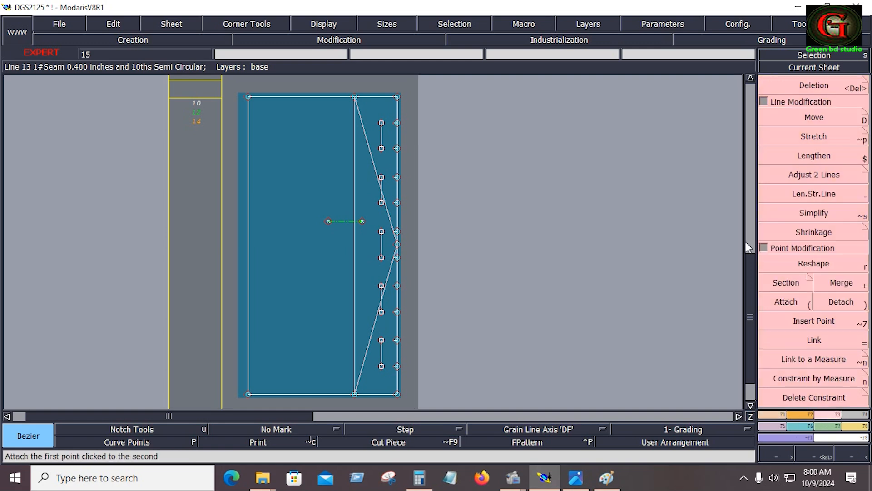
Reshape the three upper pleat depth marks freehand so they slant roughly parallel to the upper diagonal waistline.
click(831, 415)
click(814, 264)
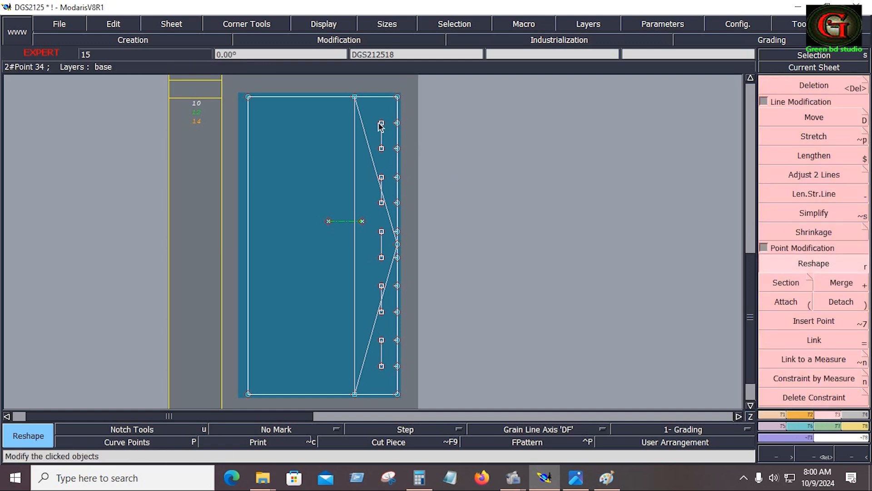
drag(381, 126, 353, 121)
drag(381, 149, 370, 201)
mouse_move(381, 232)
mouse_down()
mouse_move(374, 232)
mouse_move(383, 245)
mouse_up()
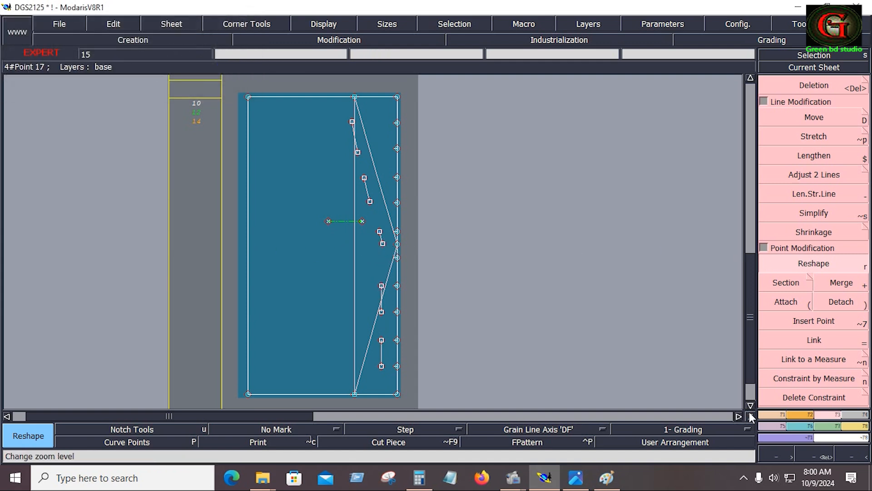
Draw a horizontal Bezier line from the waist-edge midpoint across the piece to the hem edge.
click(777, 415)
click(818, 360)
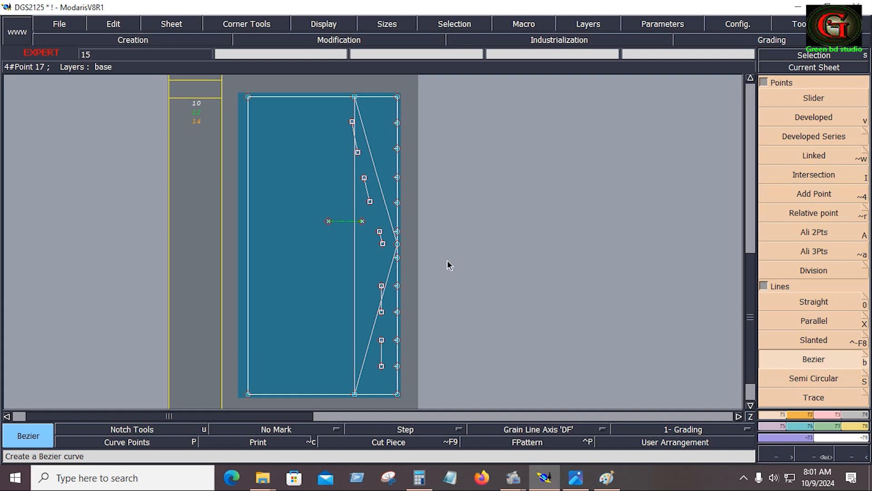
click(397, 244)
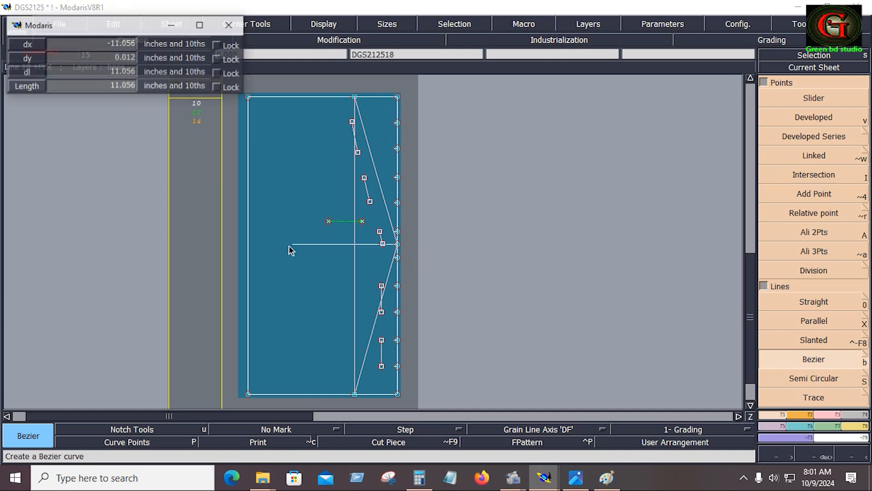
click(248, 246)
key(Return)
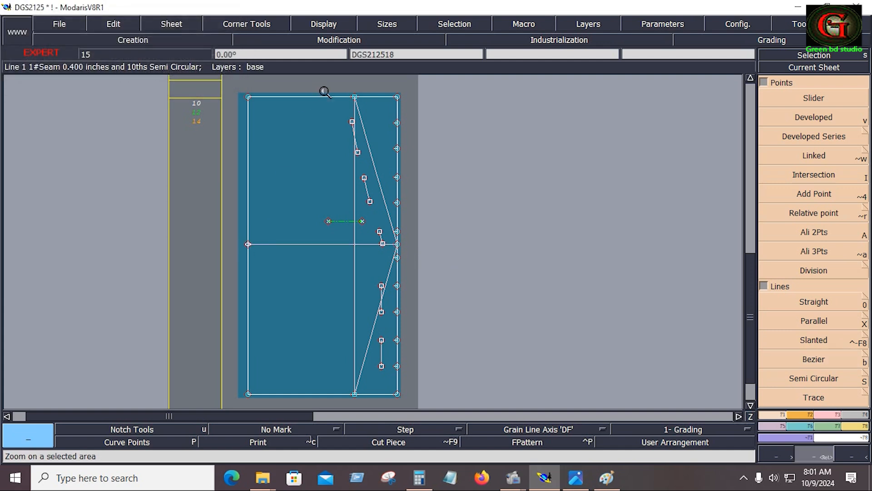
drag(319, 91, 414, 263)
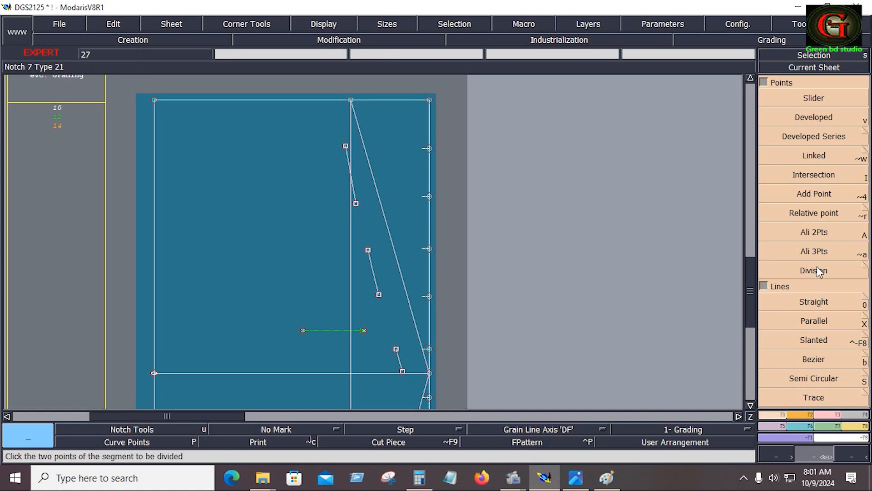
Align the ends of the three upper pleat depth marks horizontally with their matching waist-edge notches and the waist-edge midpoint.
click(815, 232)
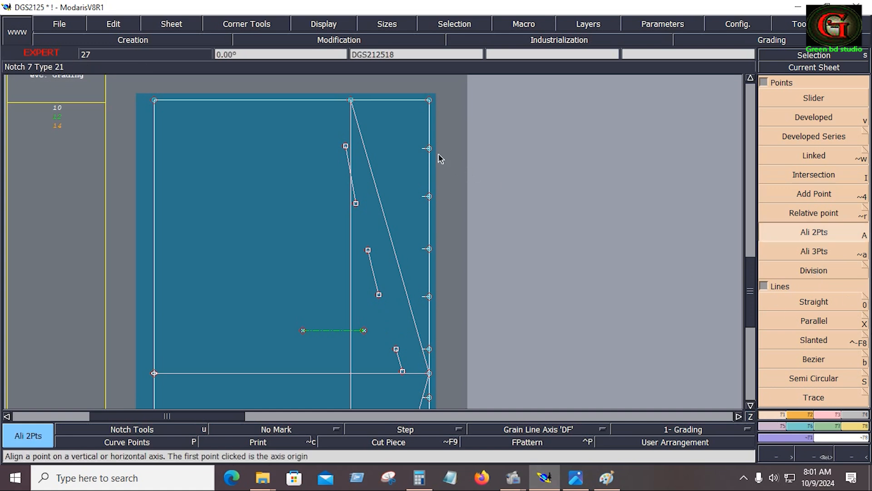
click(346, 147)
click(432, 199)
click(356, 203)
click(429, 249)
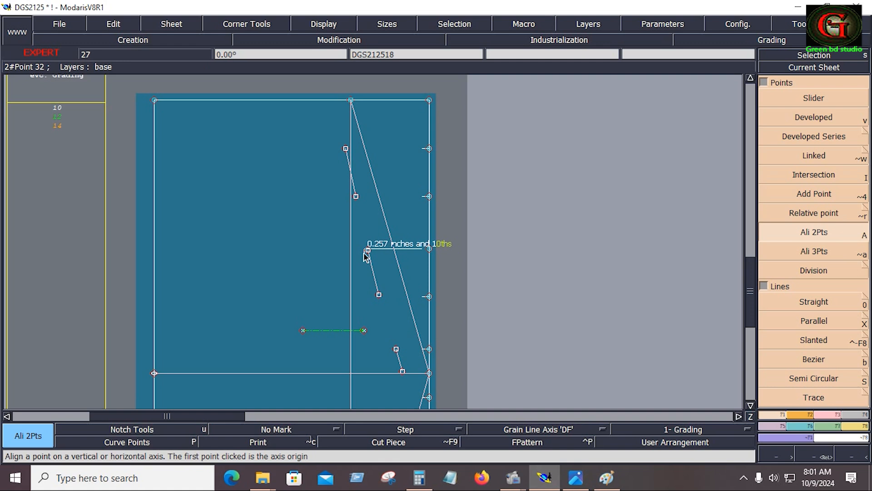
click(368, 250)
click(429, 296)
click(379, 294)
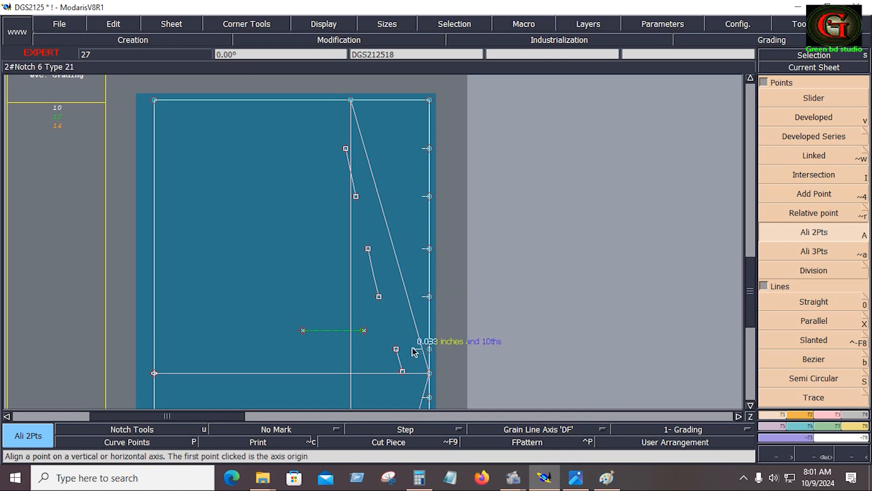
click(429, 373)
click(402, 371)
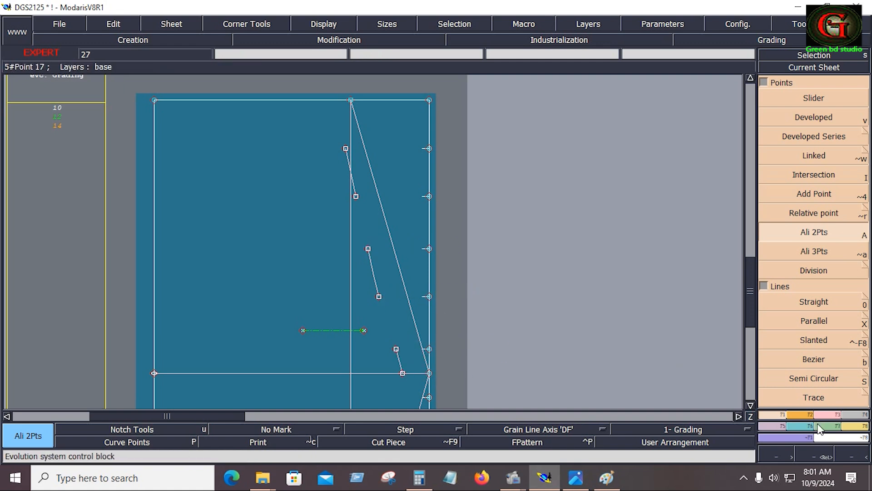
Reshape the ends of the three upper pleat depth marks horizontally so they run more parallel to the diagonal waistline.
key(r)
click(368, 249)
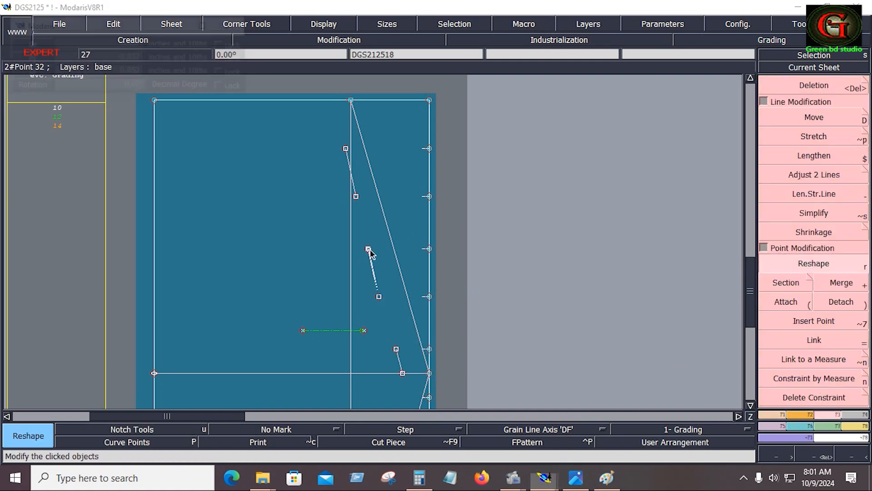
click(370, 249)
click(379, 297)
click(384, 299)
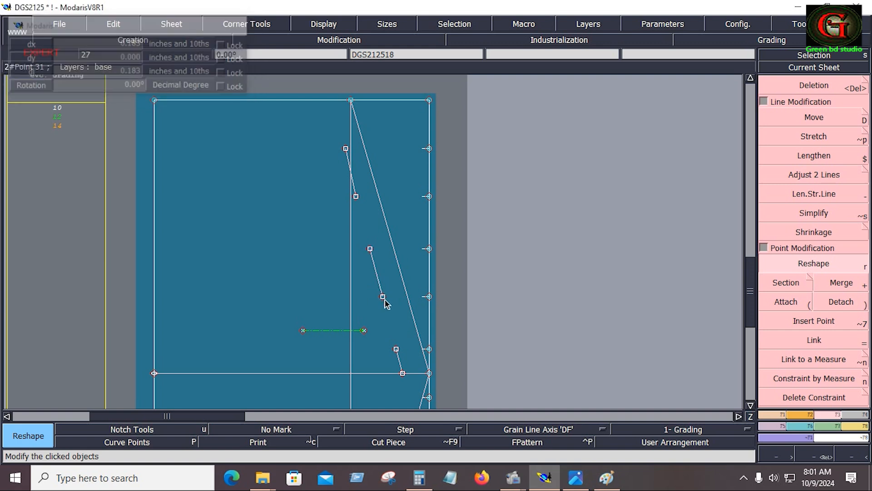
click(403, 373)
click(406, 373)
click(396, 349)
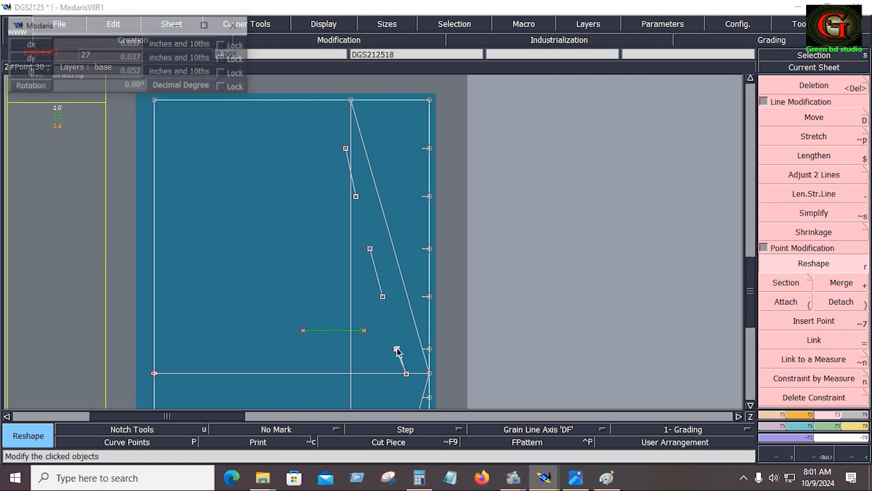
click(399, 348)
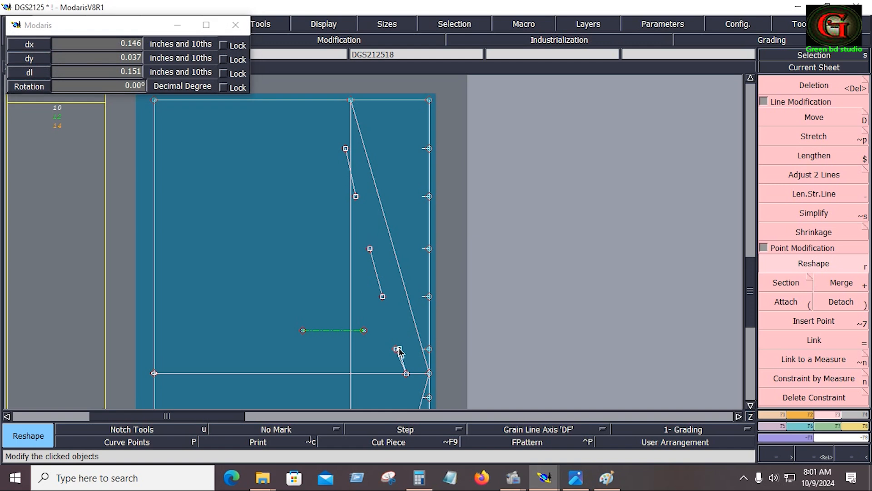
click(346, 149)
click(344, 149)
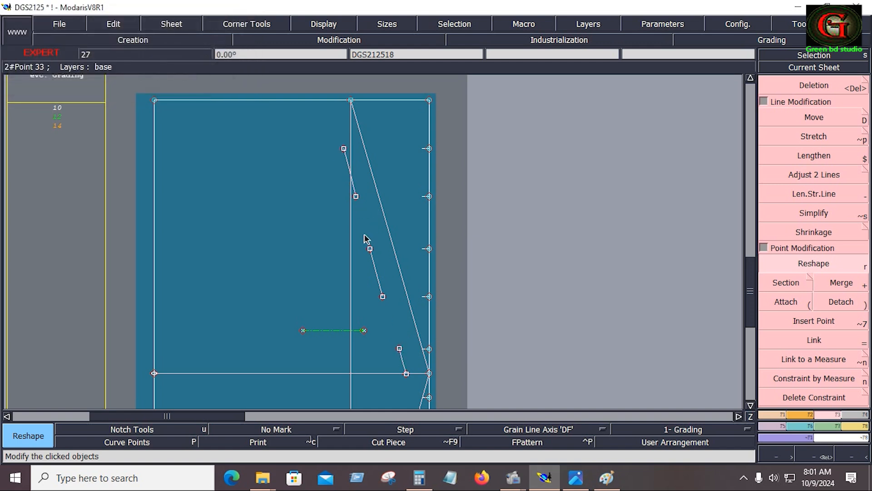
Delete the vertical Bezier line joining the side-edge ends of the two diagonals.
click(773, 415)
click(817, 235)
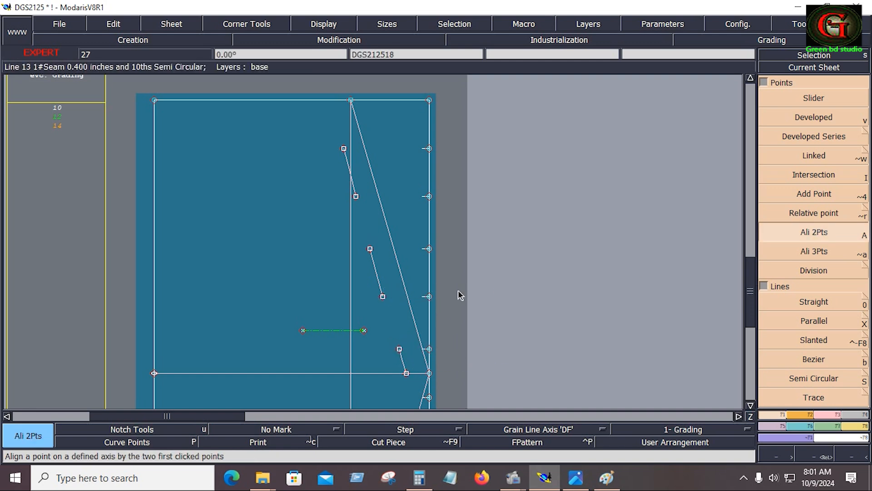
key(Delete)
click(351, 314)
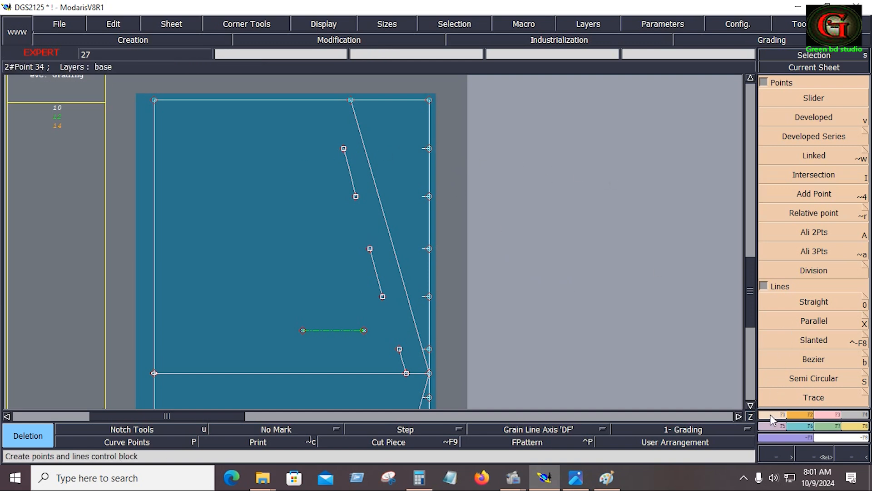
Draw five Bezier lines from the upper waist-edge notches across to the upper diagonal waistline.
click(817, 357)
click(429, 148)
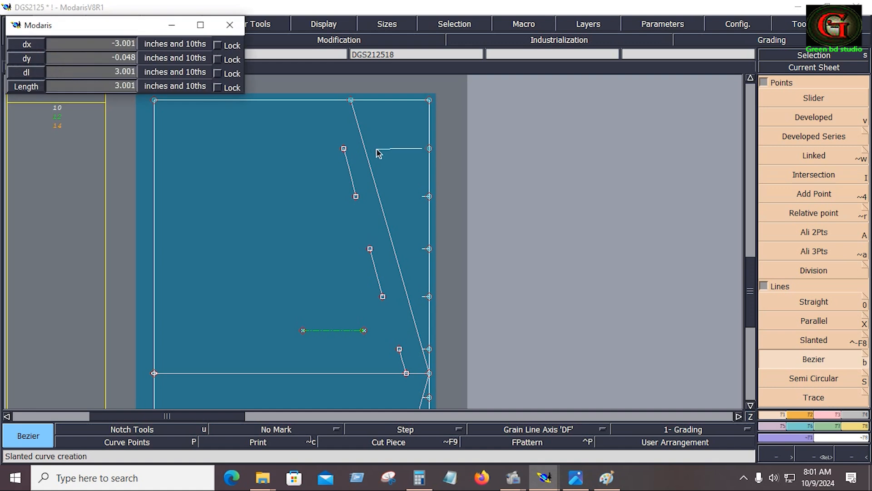
click(365, 149)
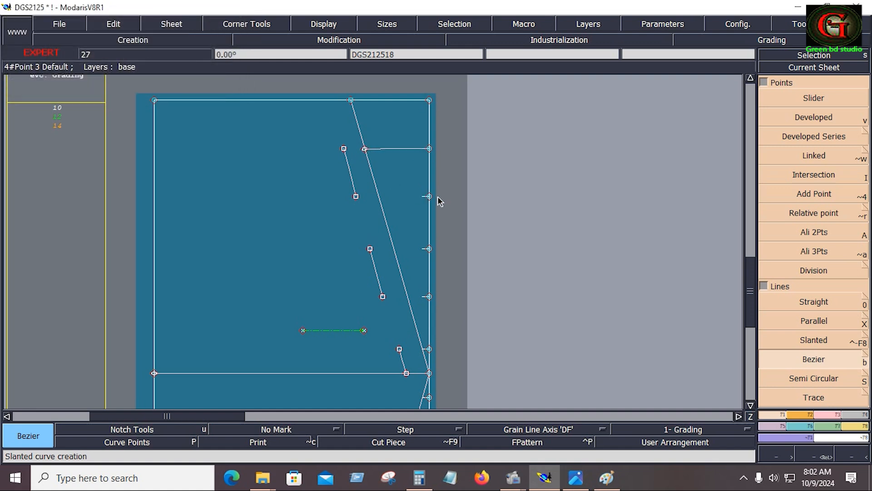
click(429, 197)
click(380, 200)
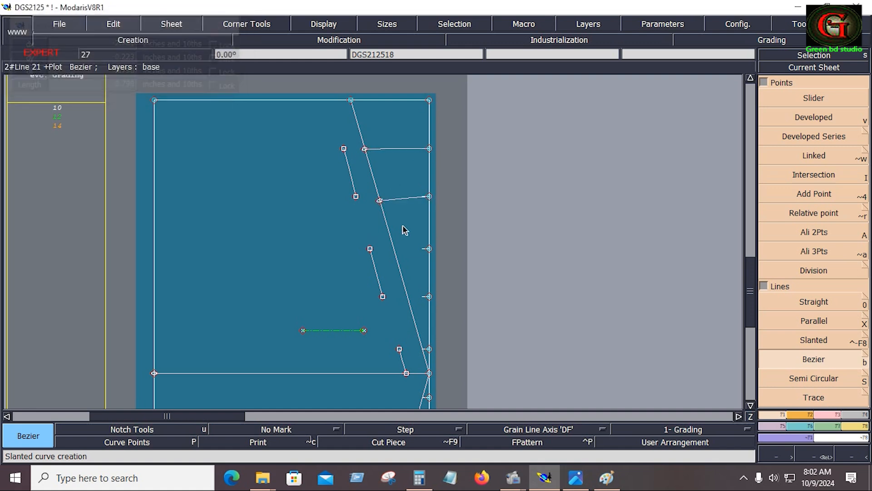
click(430, 249)
click(393, 248)
click(430, 296)
click(407, 297)
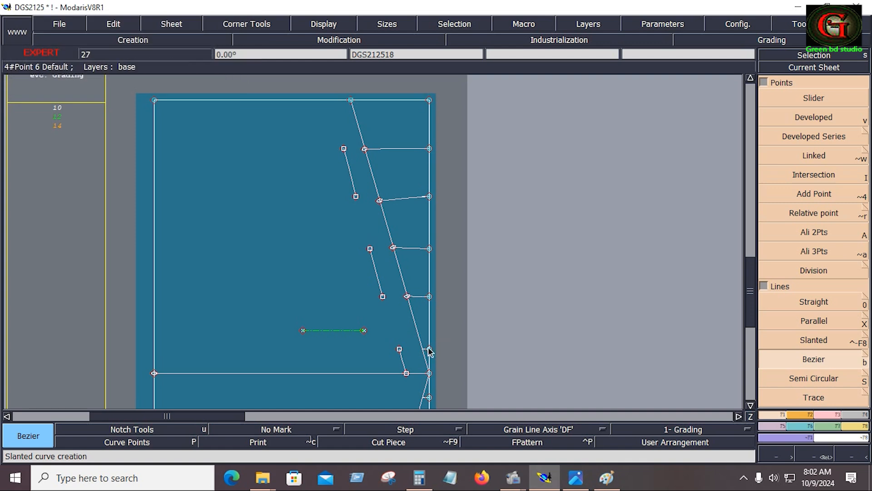
click(430, 349)
click(422, 349)
Align the diagonal ends of the upper four notch lines horizontally with their waist-edge notches.
click(814, 232)
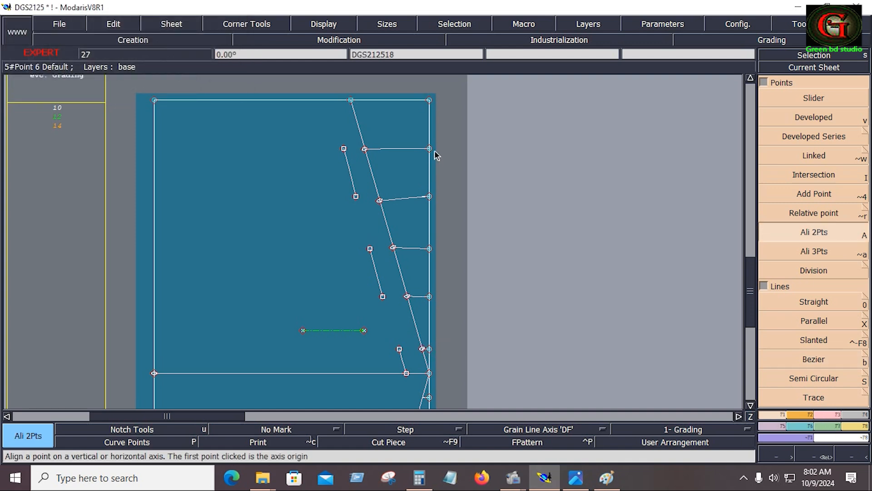
click(365, 149)
click(430, 196)
click(379, 200)
click(429, 249)
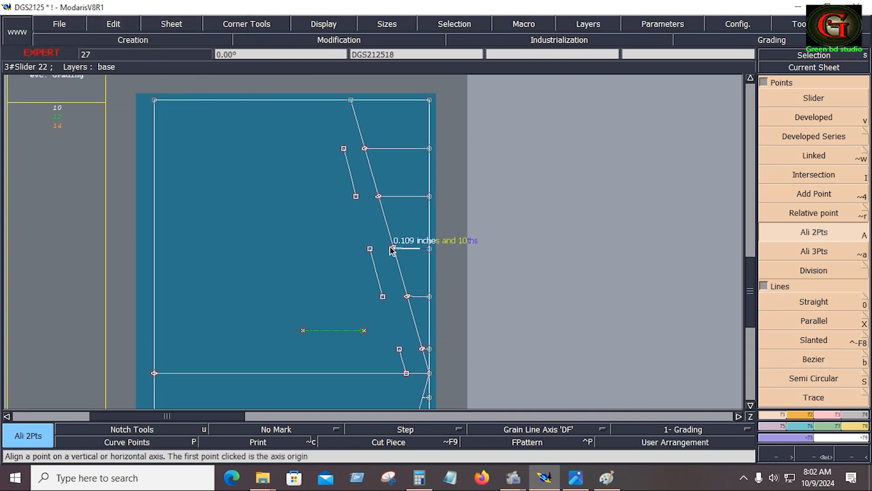
click(394, 248)
click(429, 298)
click(408, 297)
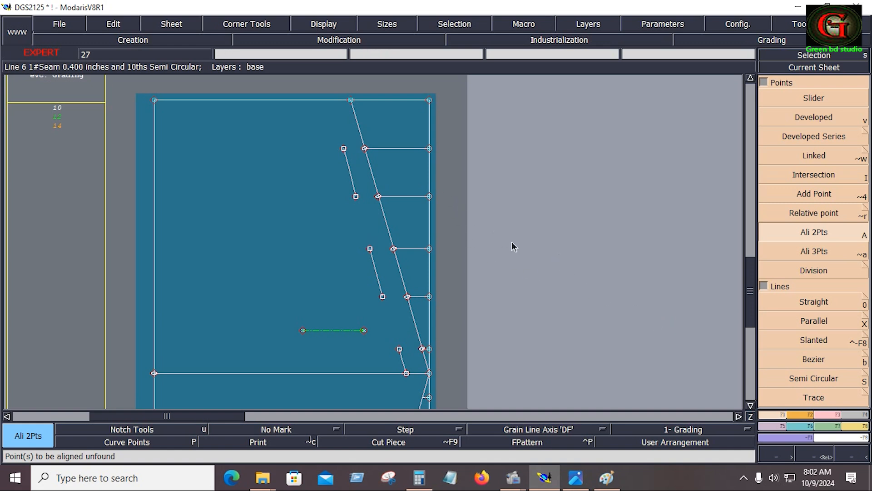
Marry the green slanted-edge piece onto the pleated skirt, moving its lower hem corner to the hem end of the horizontal midline.
key(j)
click(306, 170)
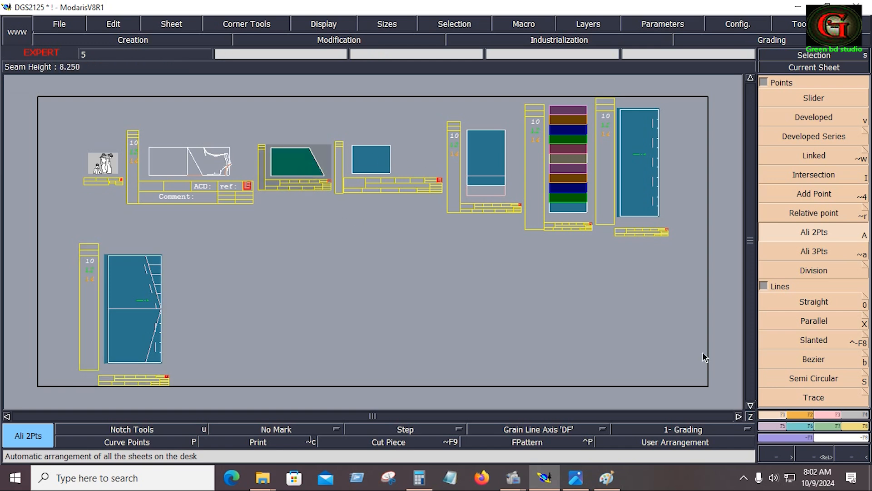
click(836, 415)
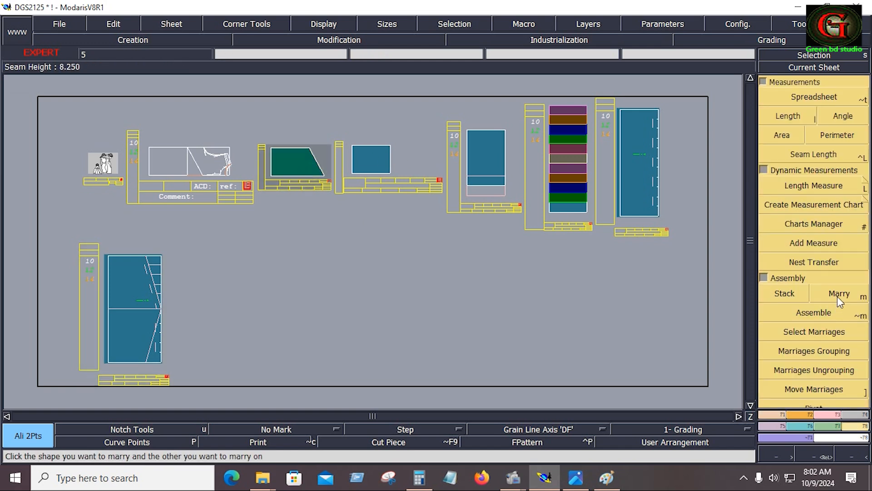
click(839, 297)
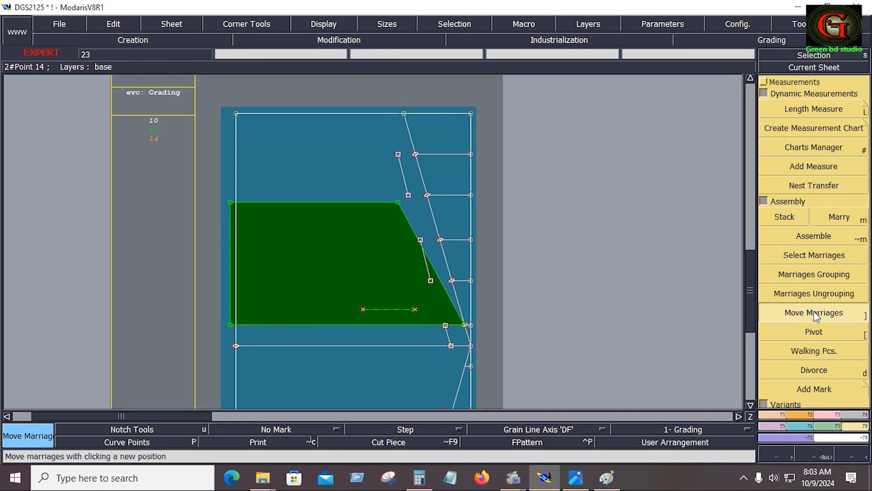
click(231, 325)
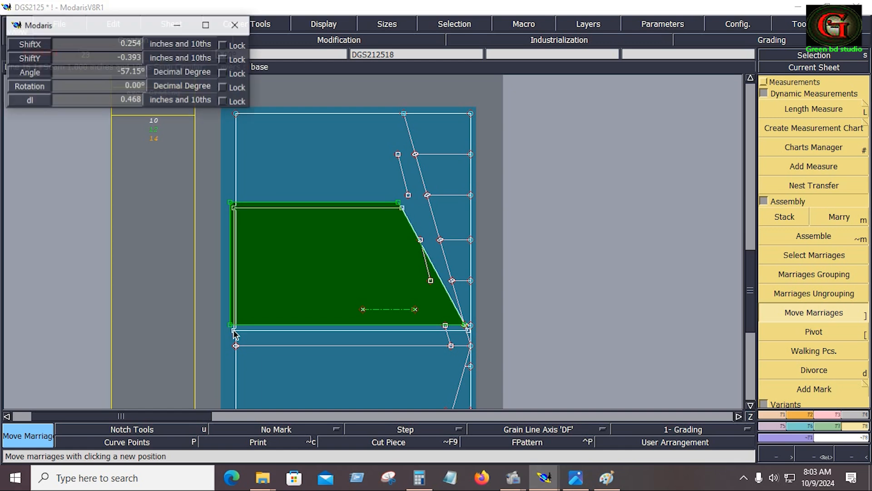
click(236, 346)
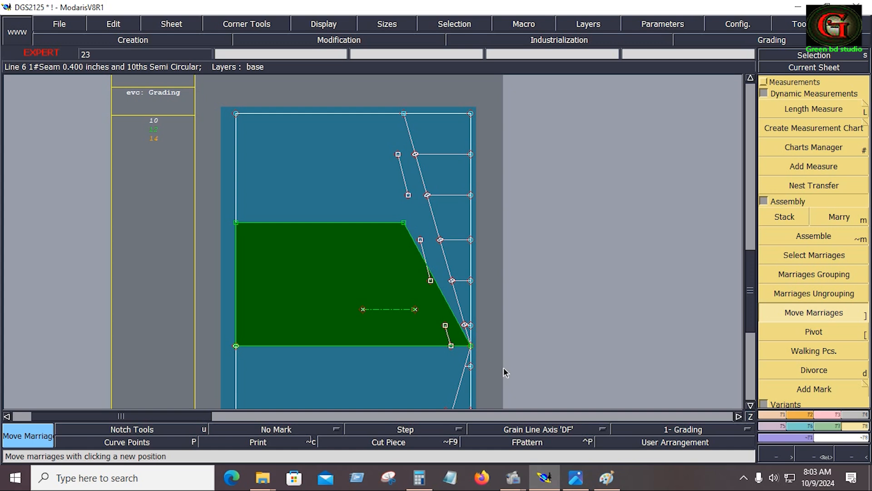
key(j)
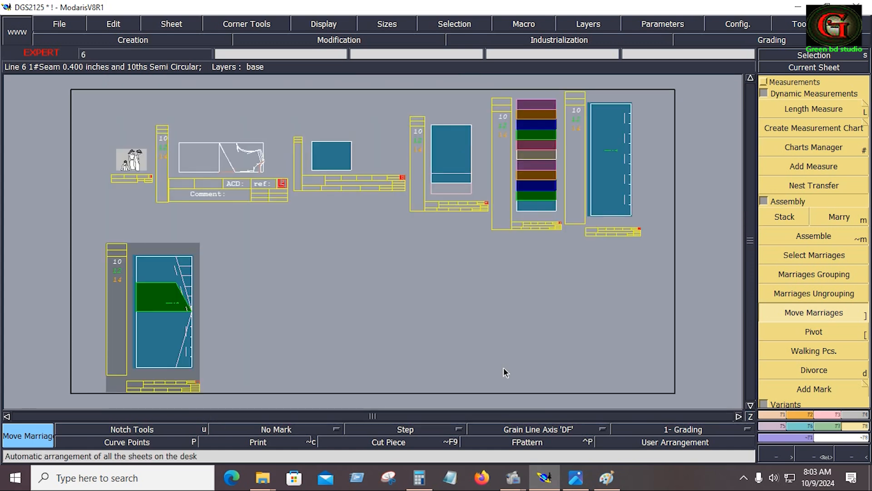
Check the inverted pleats in the MAIN VIEW.jpg design sketch in Photos, and return to Modaris.
click(576, 478)
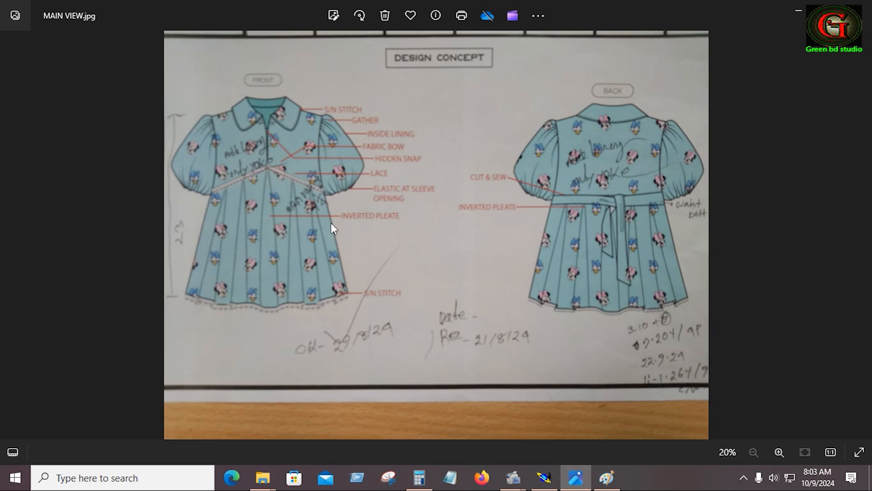
right_click(464, 241)
click(410, 252)
click(545, 477)
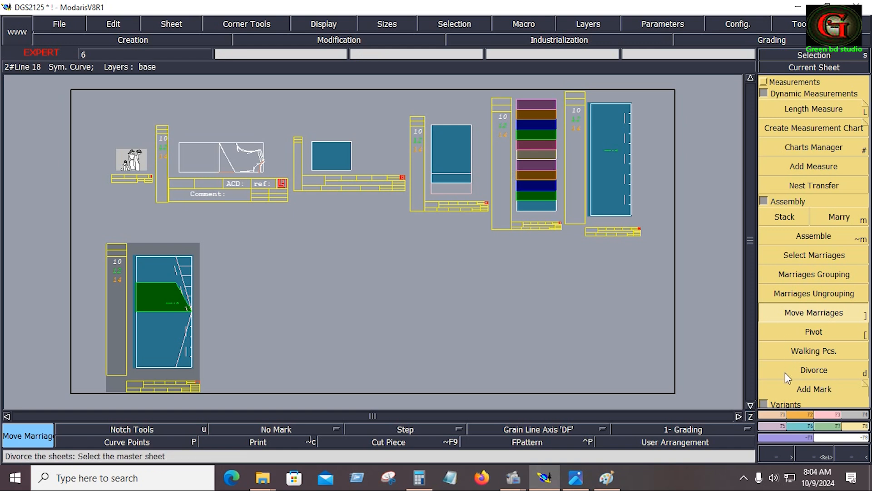
Try executing an Effective Pleat on the unpleated skirt piece with the hem fold, undo it, and rearrange all sheets.
click(782, 426)
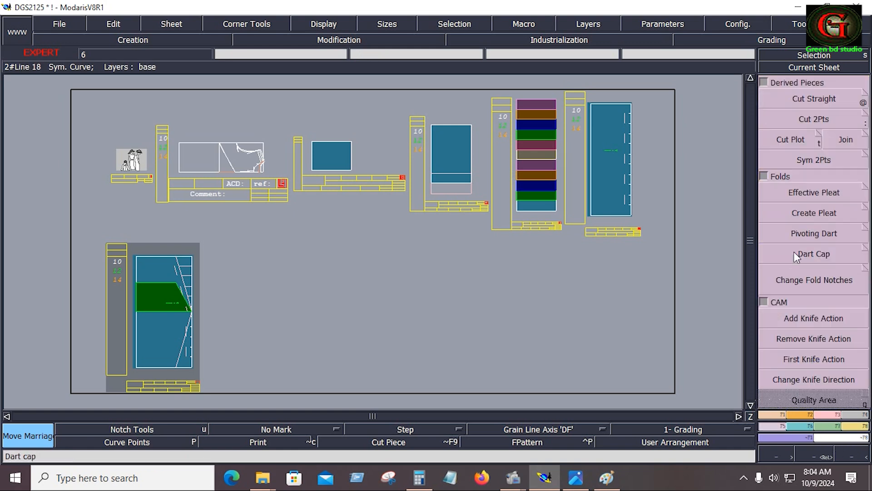
click(803, 192)
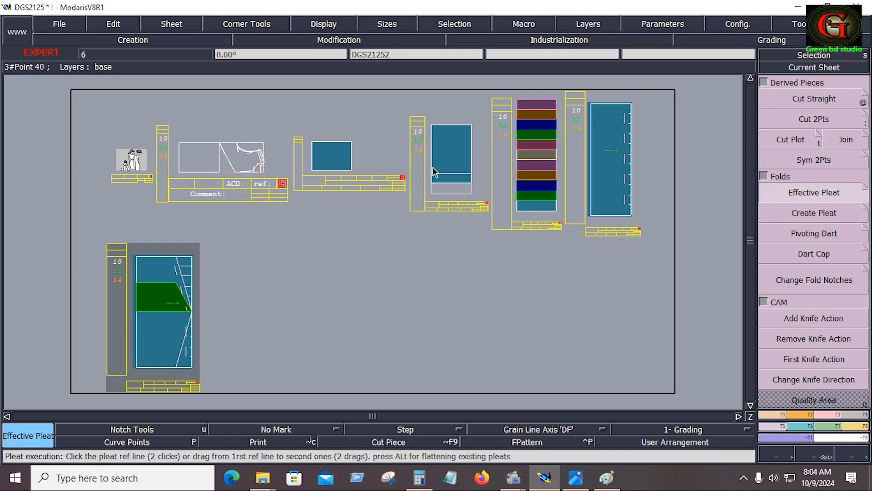
click(471, 123)
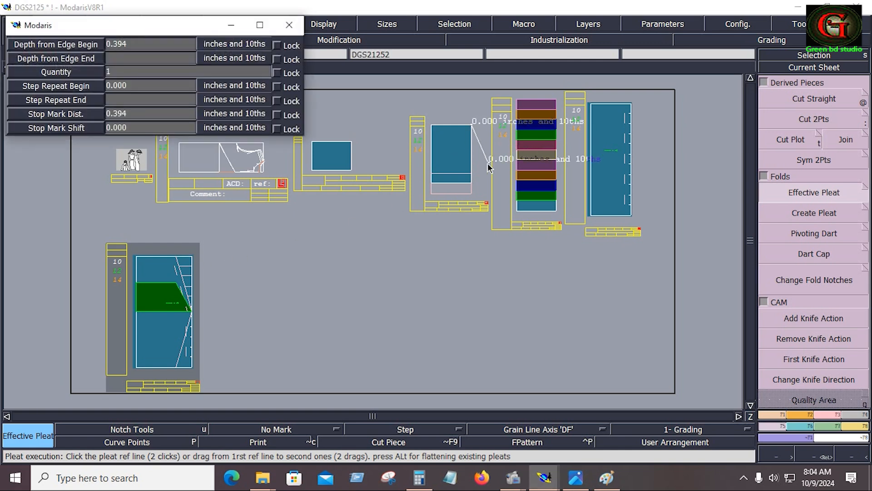
click(475, 131)
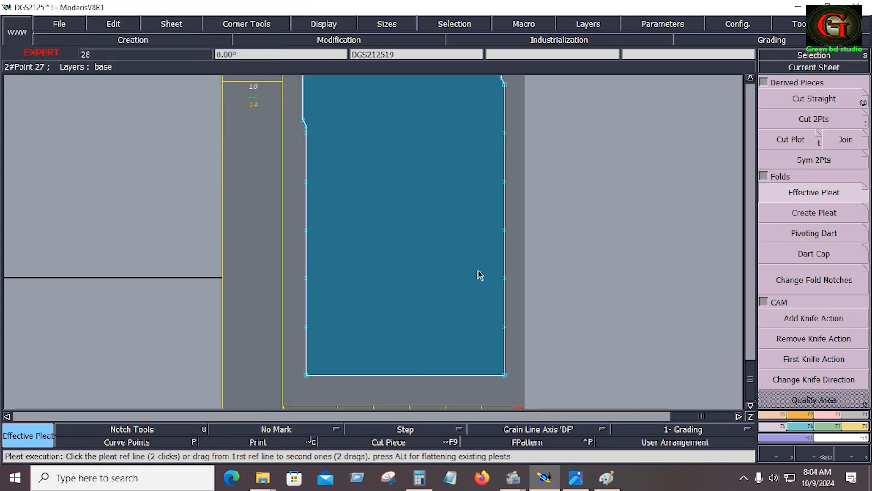
key(ctrl+z)
key(j)
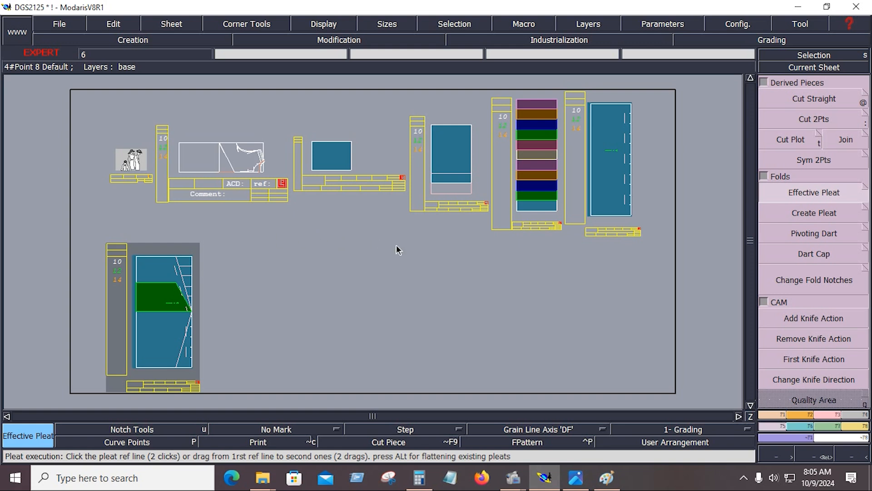
key(8)
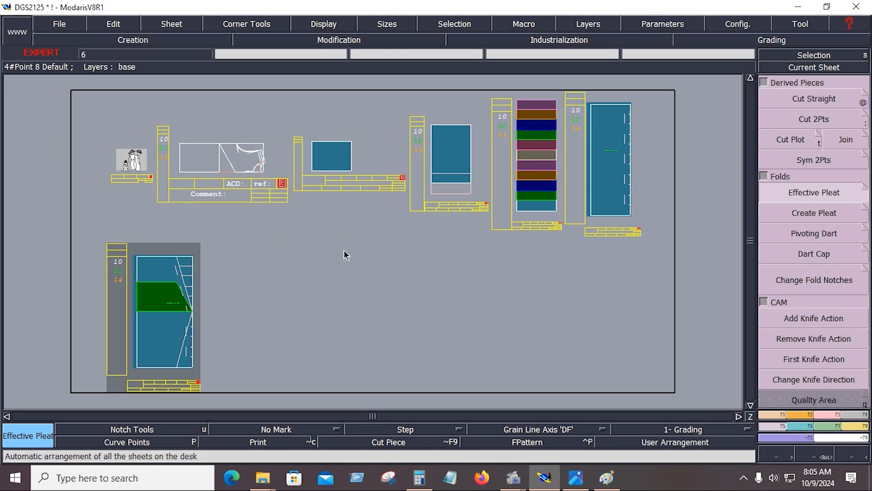